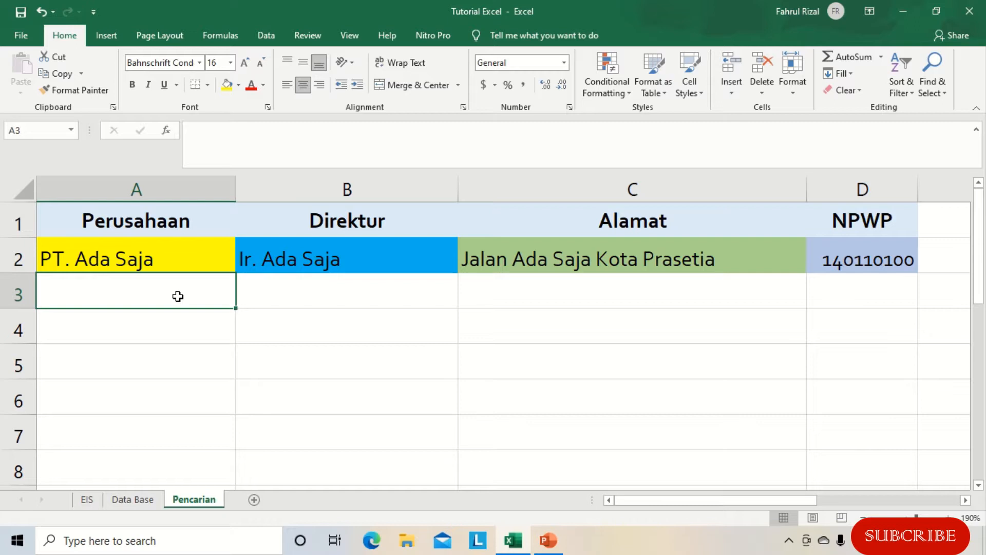
- Test the Pencarian lookup by setting the company in A2 to PT. Ada Juga, followed by PT. Ada Lagi
{"action": "left_click", "coordinate": [290, 295]}
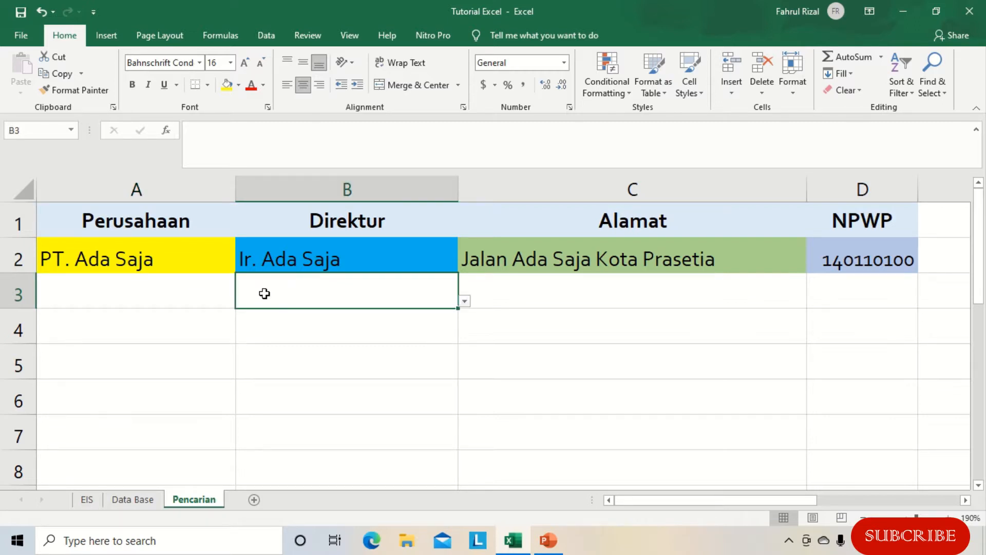
{"action": "left_click", "coordinate": [191, 250]}
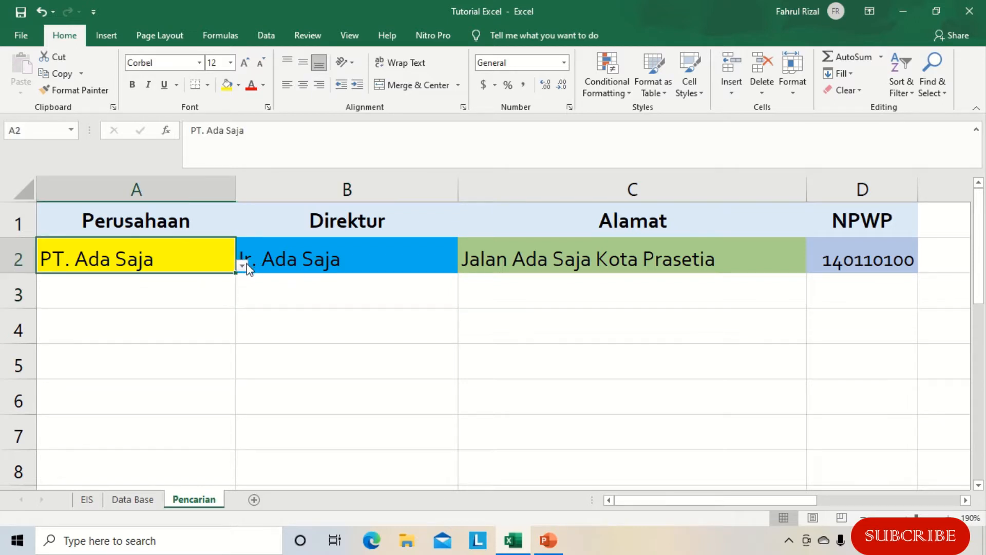
{"action": "left_click", "coordinate": [242, 265]}
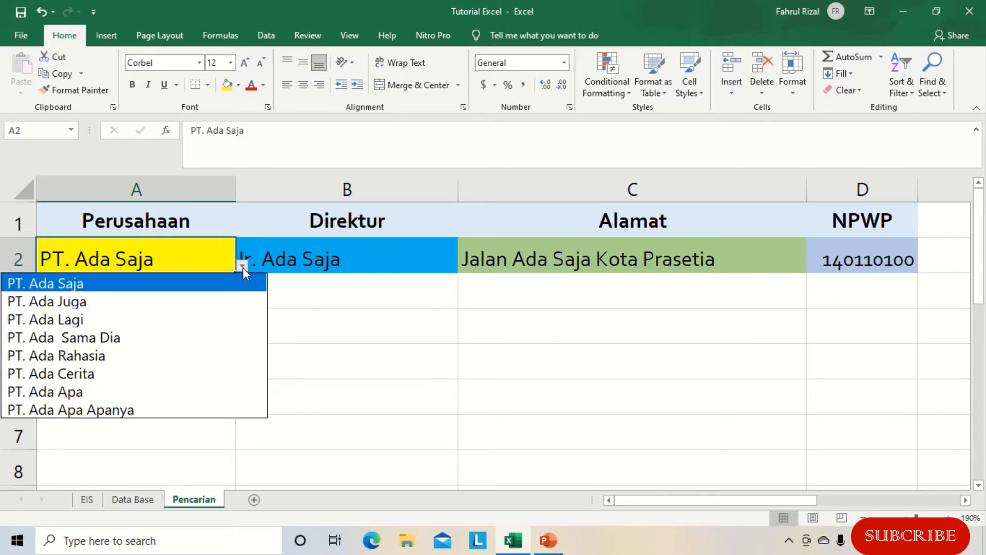
{"action": "left_click", "coordinate": [57, 302]}
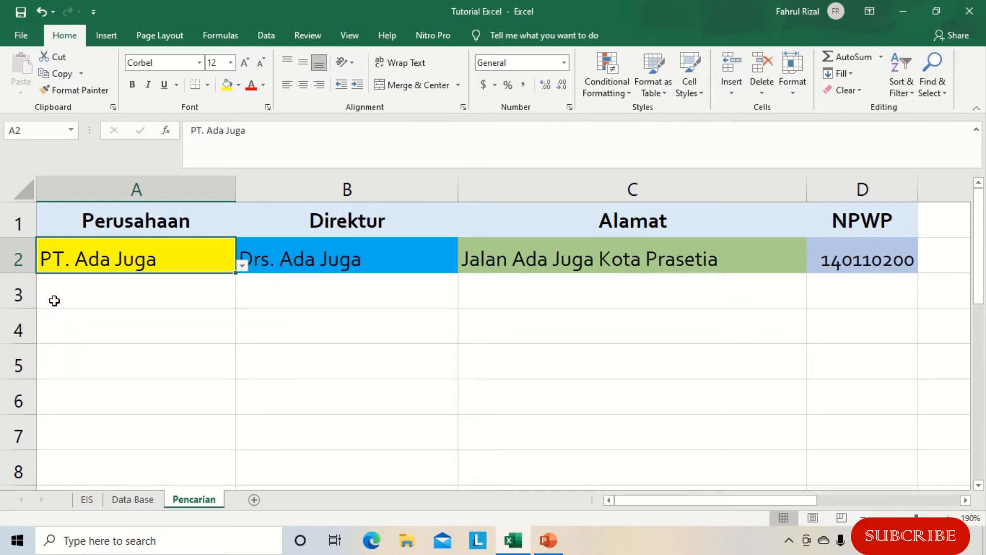
{"action": "left_click", "coordinate": [242, 266]}
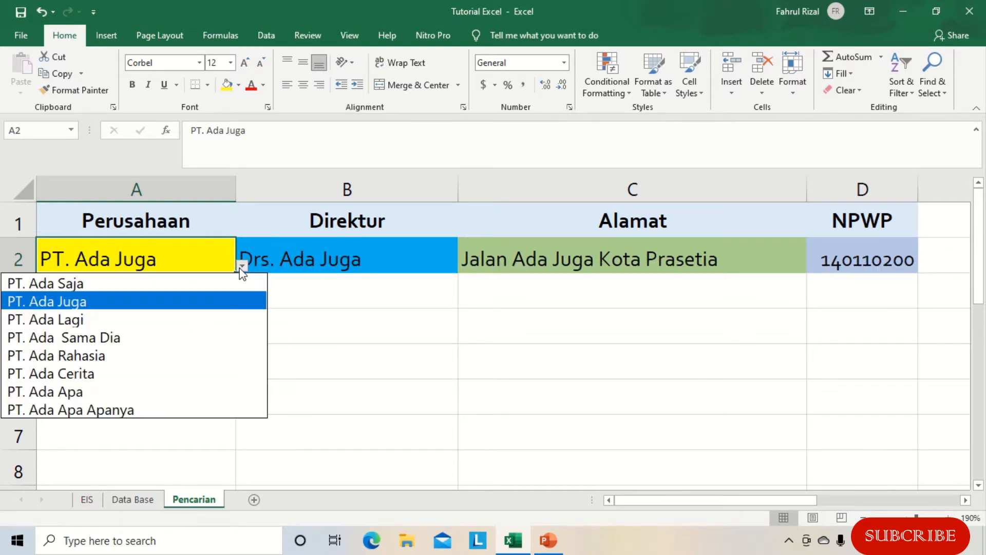
{"action": "left_click", "coordinate": [152, 323]}
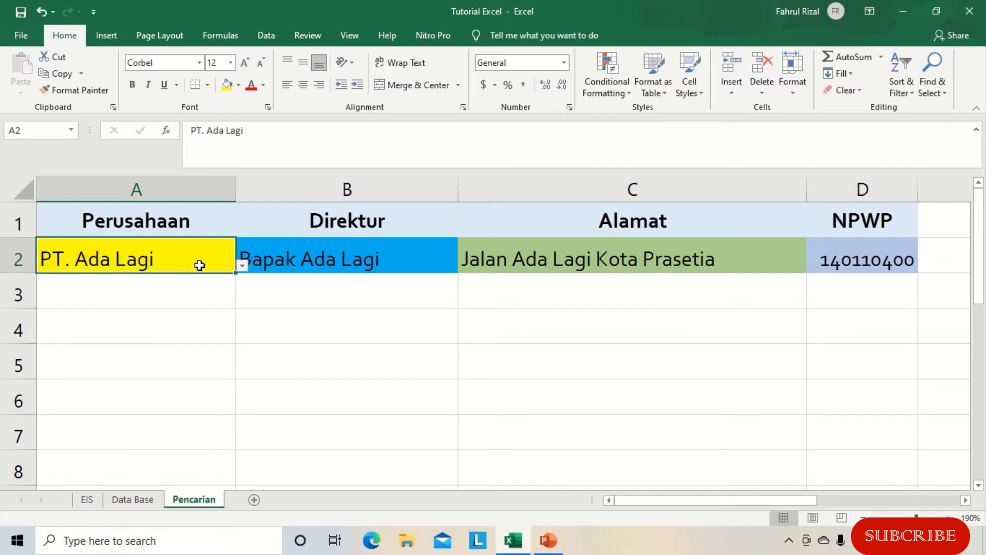
{"action": "left_click", "coordinate": [198, 311]}
{"action": "left_click", "coordinate": [200, 291]}
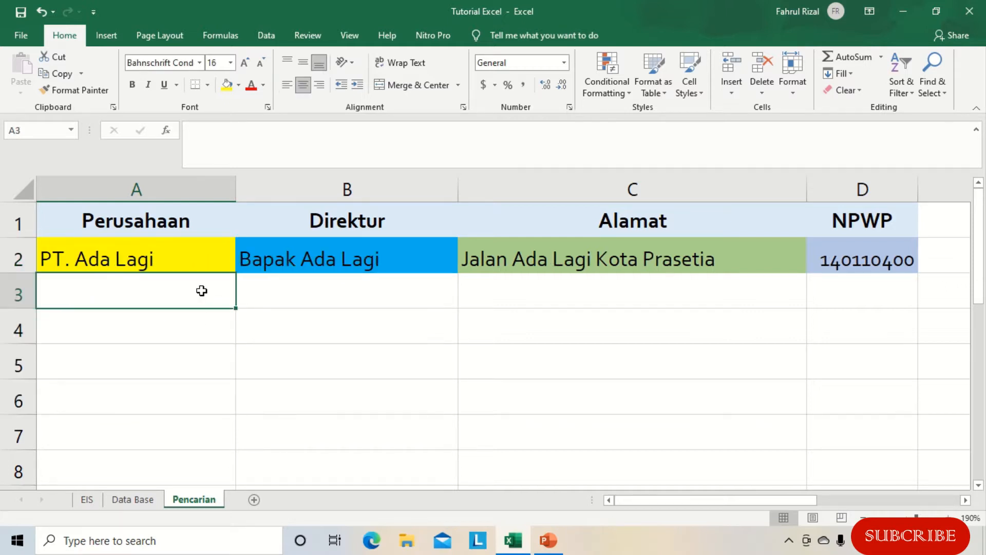
- Set the company in A2 to PT. Ada Sama Dia, followed by PT. Ada Rahasia
{"action": "left_click", "coordinate": [198, 264]}
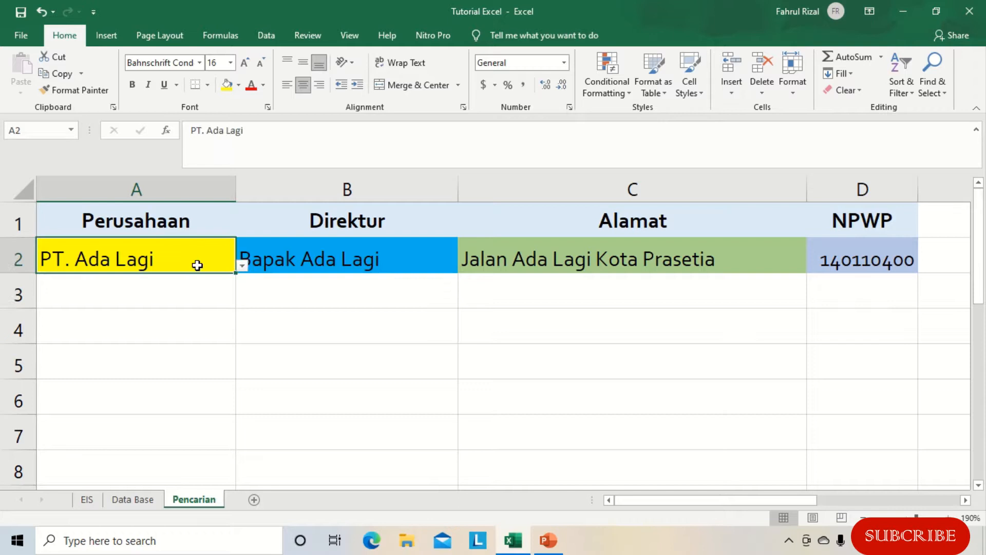
{"action": "left_click", "coordinate": [242, 265]}
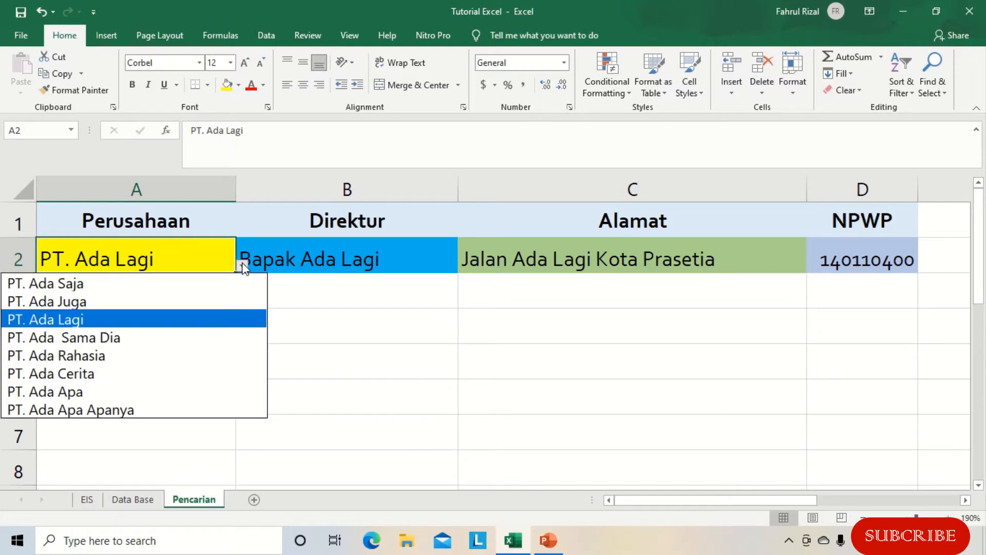
{"action": "left_click", "coordinate": [160, 342]}
{"action": "left_click", "coordinate": [176, 293]}
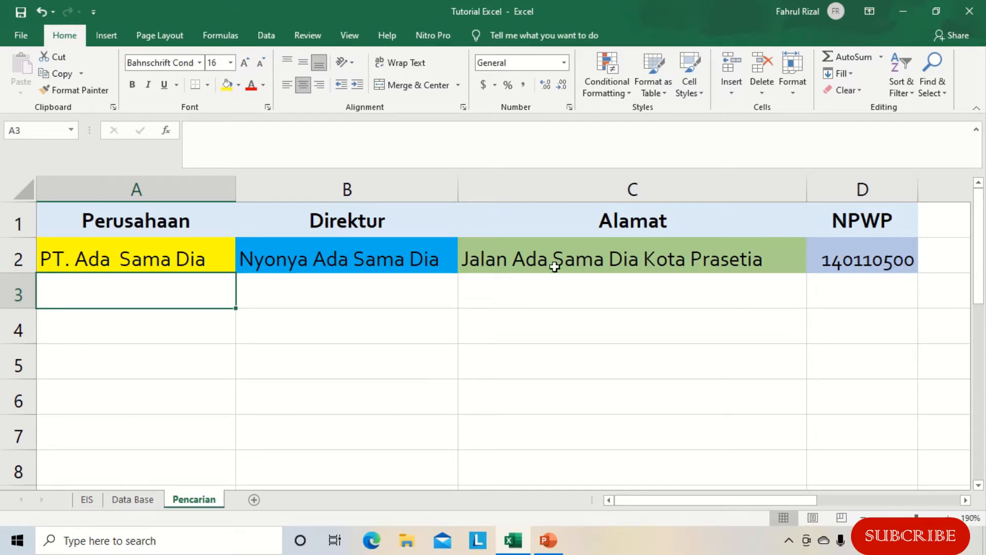
{"action": "left_click", "coordinate": [214, 270]}
{"action": "left_click", "coordinate": [242, 266]}
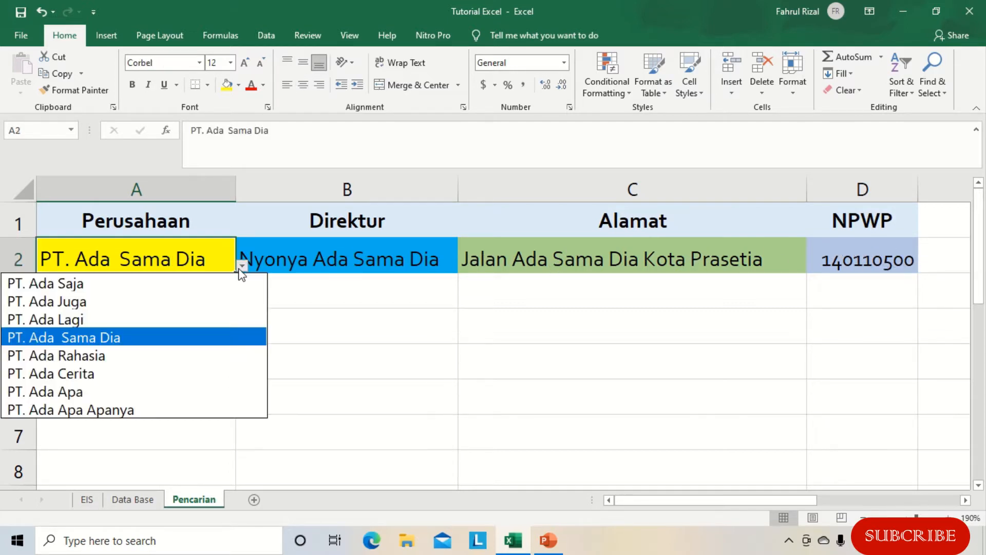
{"action": "left_click", "coordinate": [86, 357]}
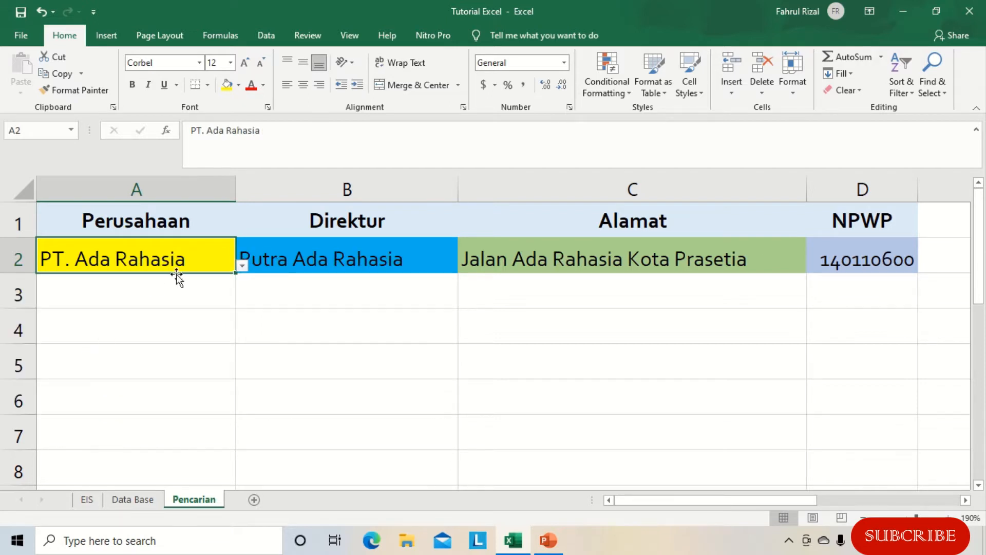
- Set the company in A2 to PT. Ada Cerita, followed by PT. Ada Apa
{"action": "left_click", "coordinate": [240, 269]}
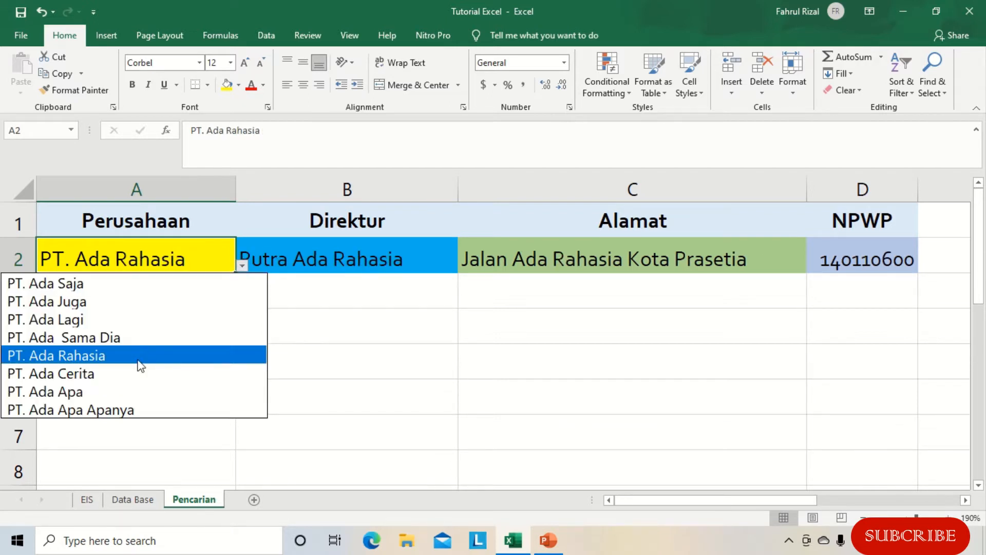
{"action": "left_click", "coordinate": [129, 374]}
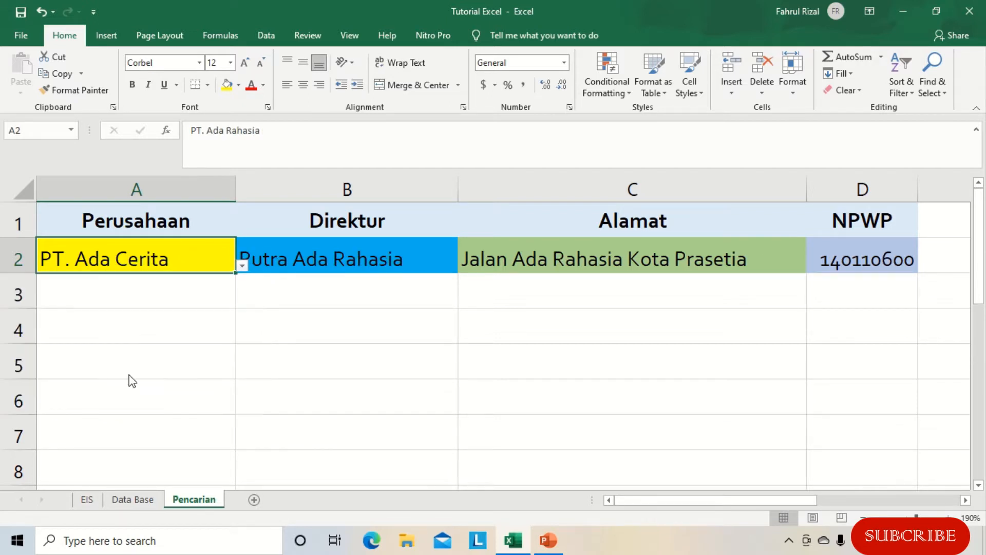
{"action": "left_click", "coordinate": [192, 301]}
{"action": "left_click", "coordinate": [214, 260]}
{"action": "left_click", "coordinate": [242, 265]}
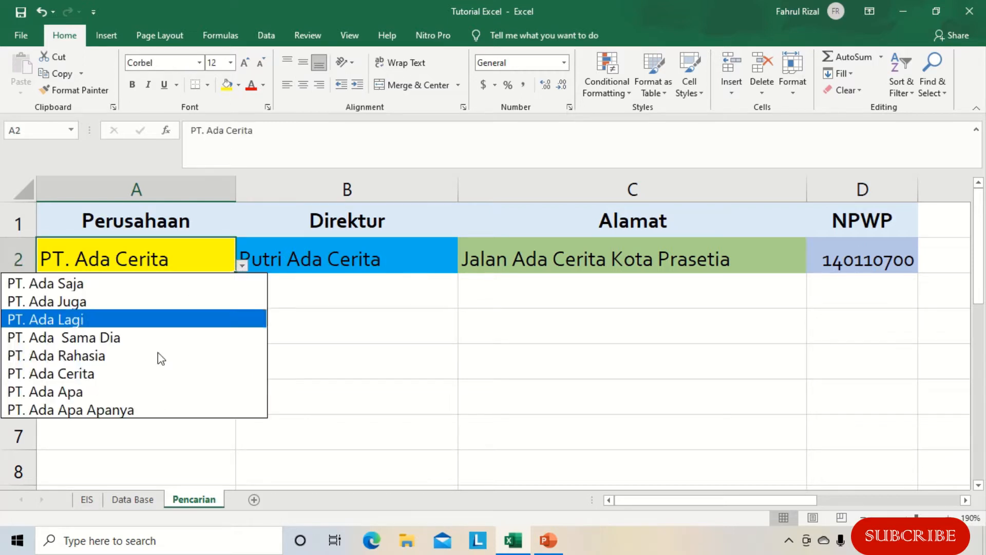
{"action": "left_click", "coordinate": [130, 388]}
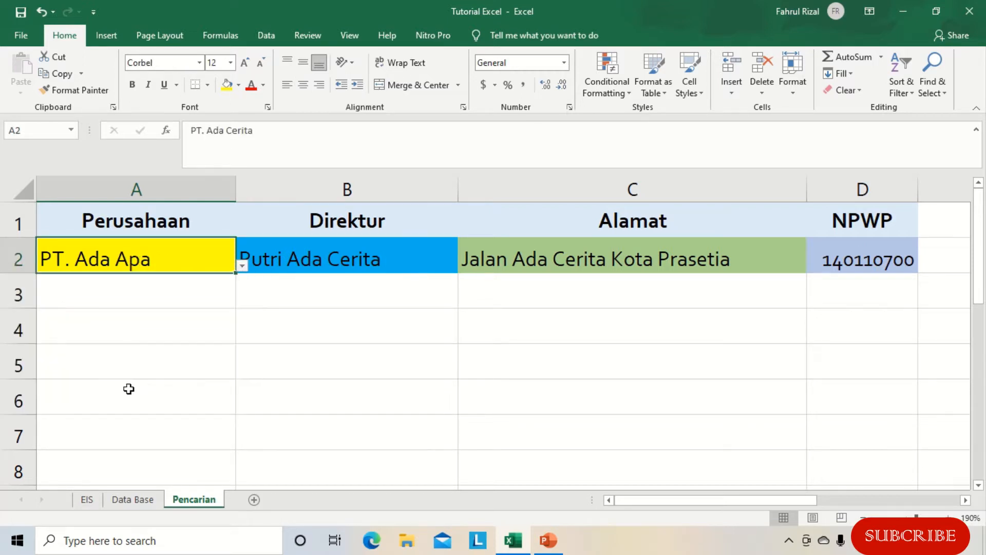
{"action": "left_click", "coordinate": [198, 301]}
{"action": "left_click", "coordinate": [214, 257]}
{"action": "left_click", "coordinate": [248, 272]}
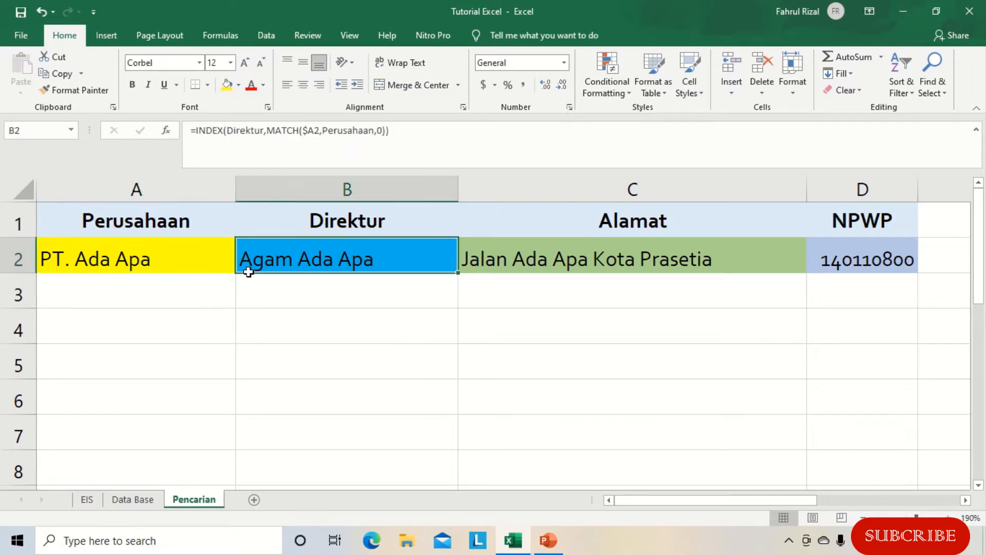
- Set the company in A2 to PT. Ada Apa Apanya
{"action": "left_click", "coordinate": [206, 256]}
{"action": "left_click", "coordinate": [242, 265]}
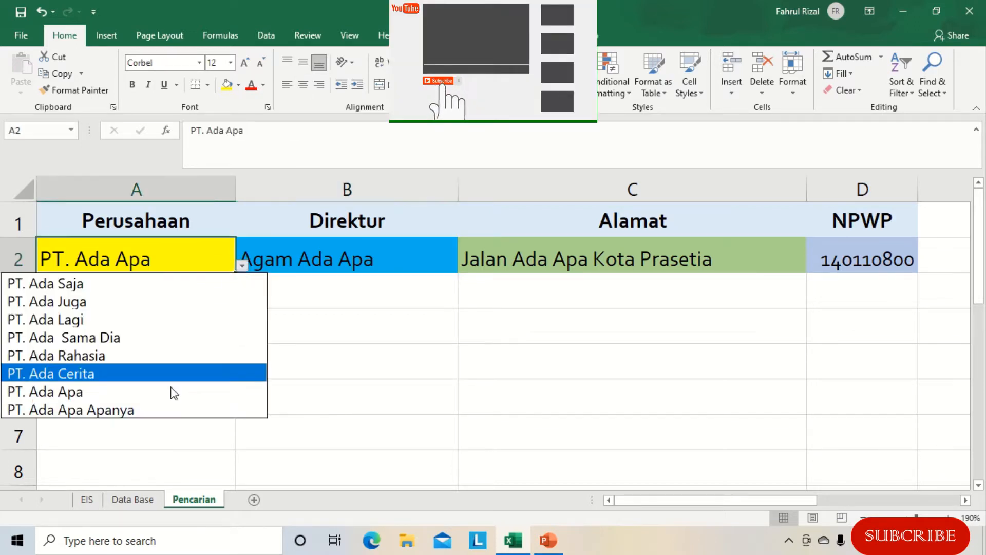
{"action": "left_click", "coordinate": [155, 411]}
{"action": "left_click", "coordinate": [149, 288]}
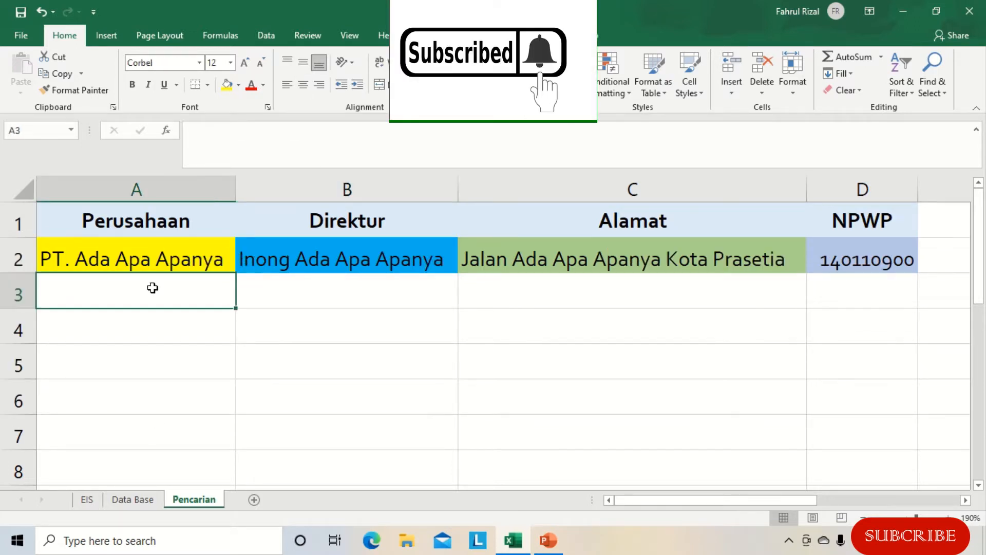
- On the Data Base sheet, define the workbook-scoped name Perusahaan for the company range $A$2:$A$1000
{"action": "left_click", "coordinate": [145, 505]}
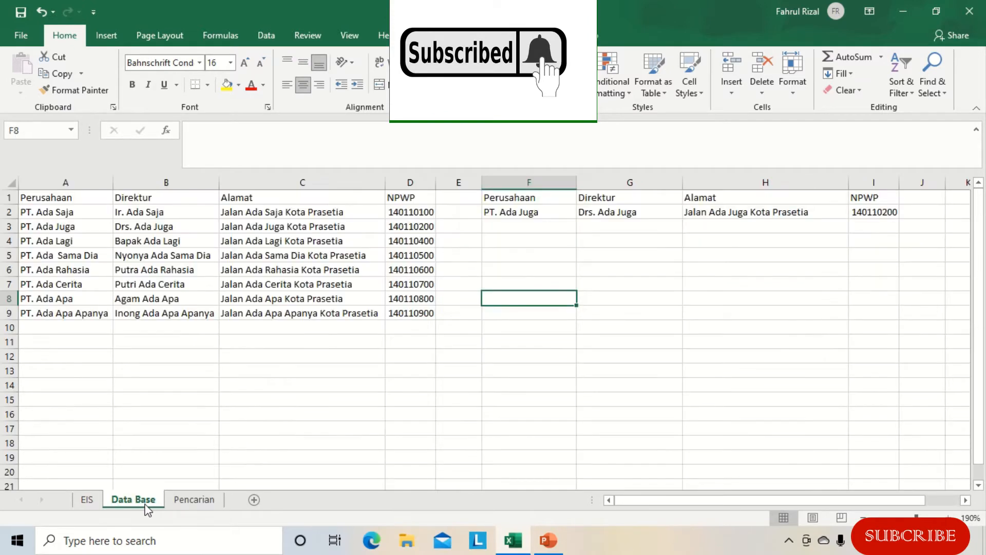
{"action": "left_click", "coordinate": [43, 214]}
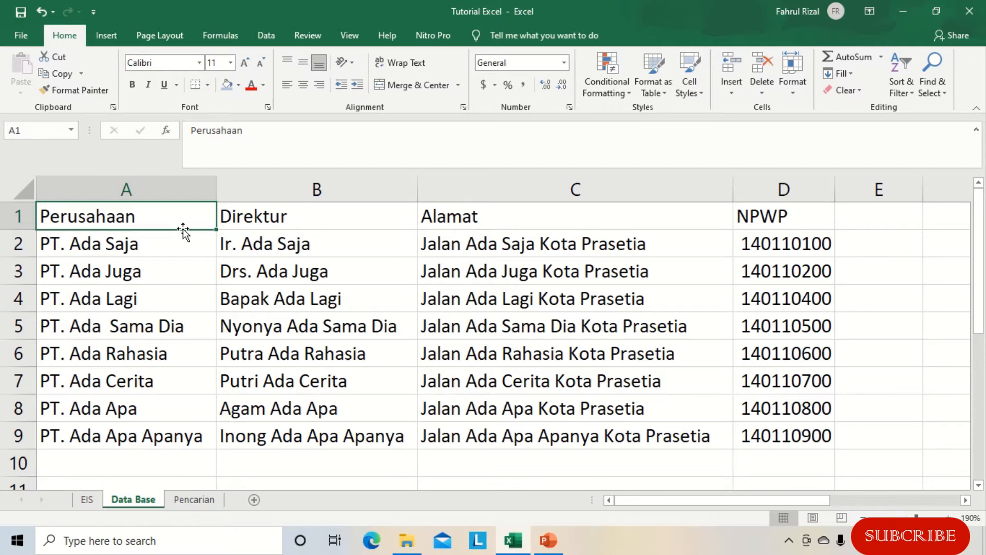
{"action": "left_click", "coordinate": [216, 34]}
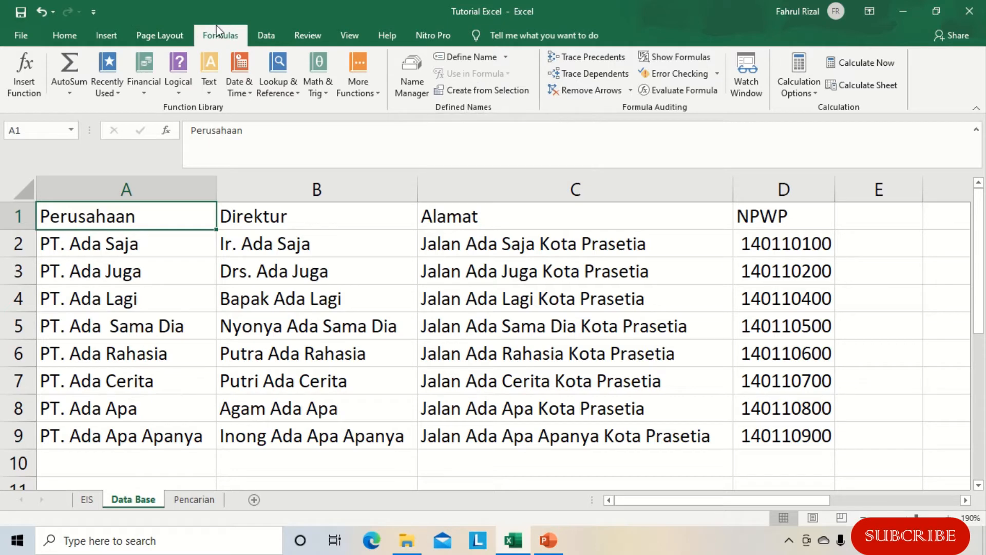
{"action": "left_click", "coordinate": [498, 56]}
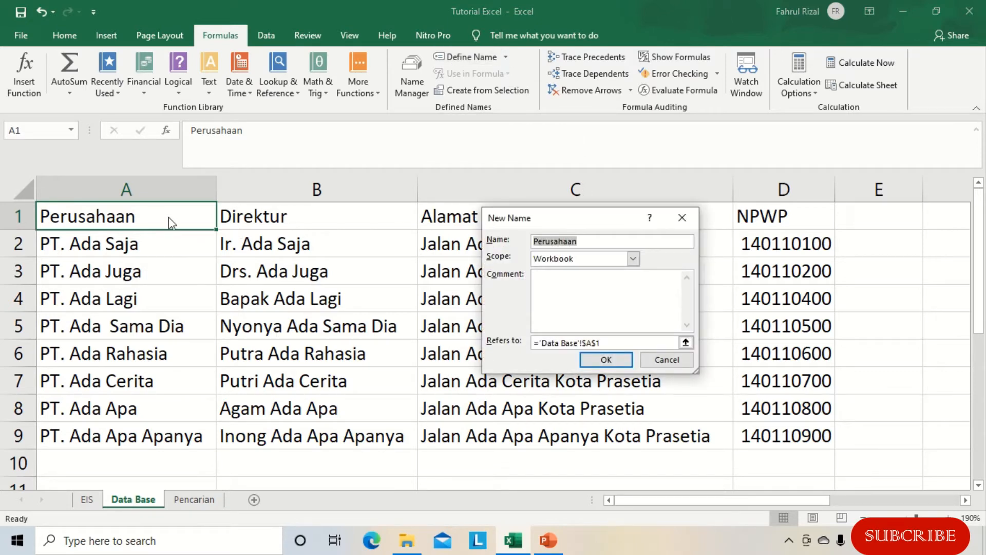
{"action": "left_click", "coordinate": [602, 242]}
{"action": "left_click", "coordinate": [685, 342]}
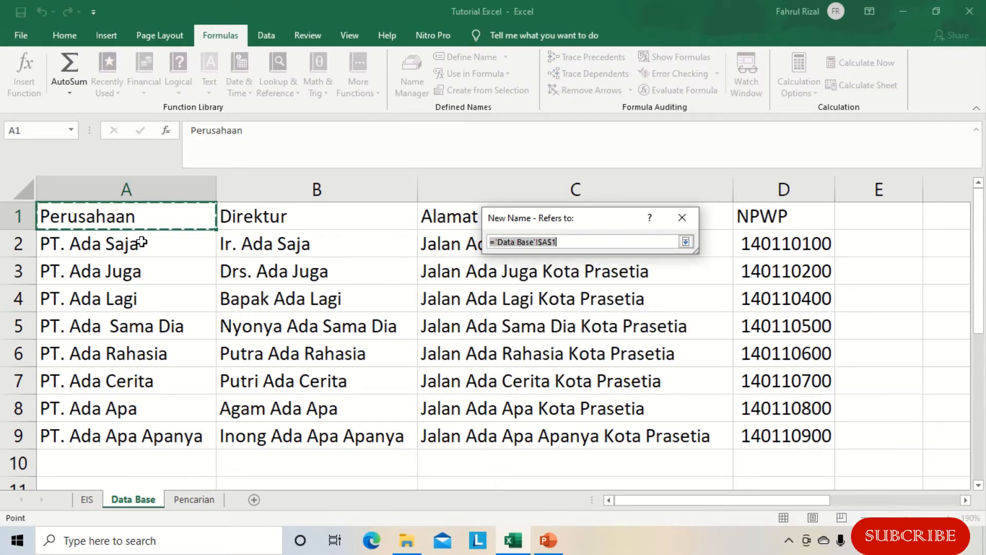
{"action": "left_click_drag", "start_coordinate": [142, 243], "coordinate": [153, 430]}
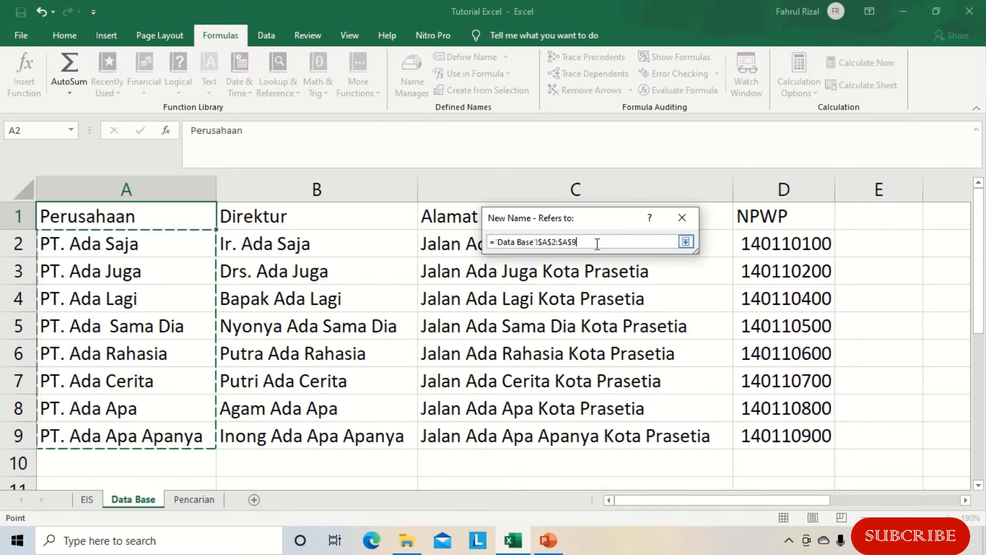
{"action": "left_click_drag", "start_coordinate": [569, 241], "coordinate": [594, 246]}
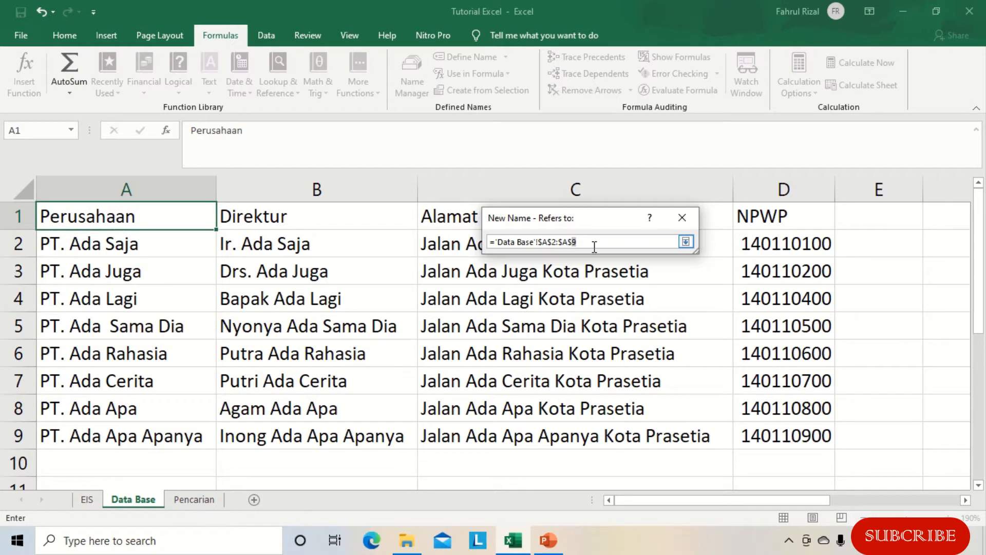
{"action": "type", "text": "$1000"}
{"action": "left_click", "coordinate": [686, 242]}
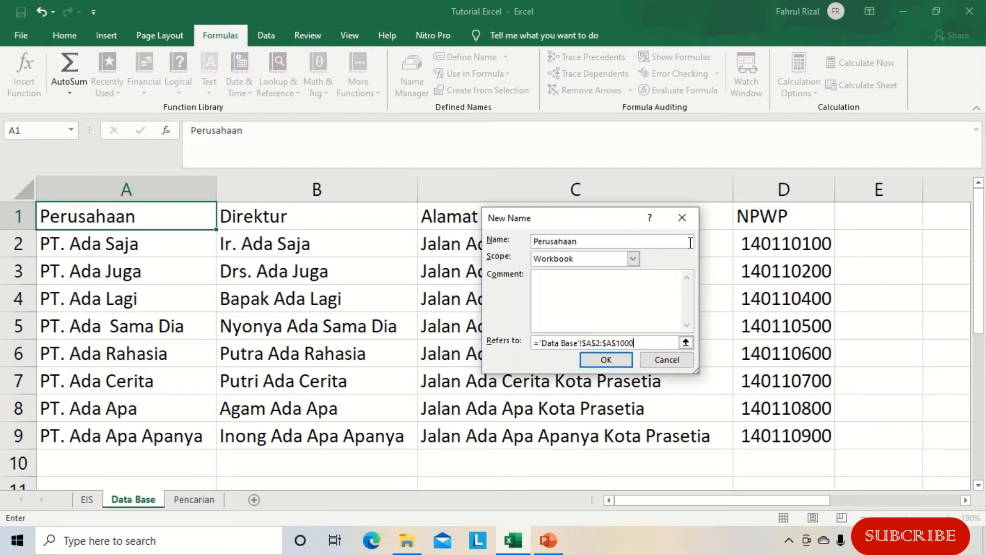
{"action": "left_click", "coordinate": [620, 360]}
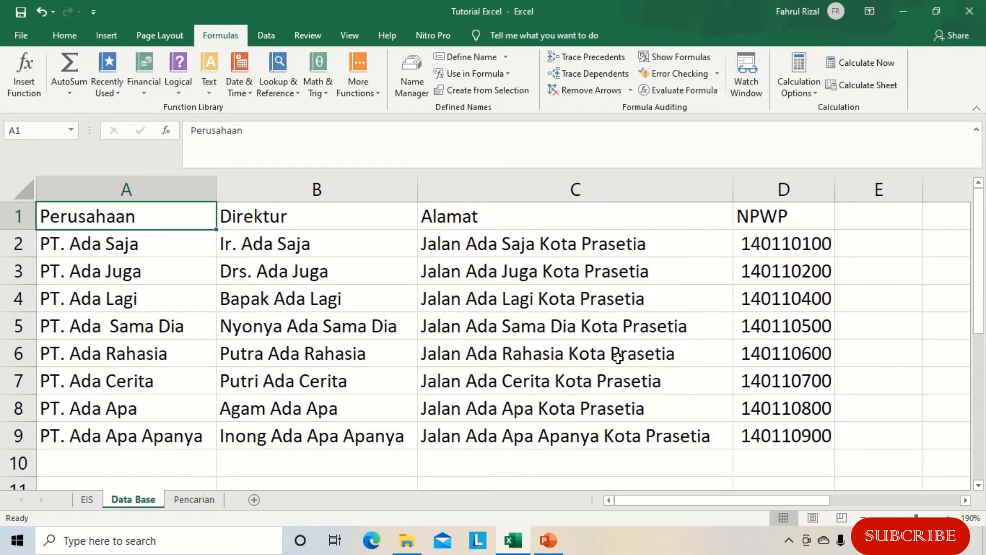
- Define the workbook-scoped name Direktur for the director range $B$2:$B$1000 on the Data Base sheet
{"action": "left_click", "coordinate": [255, 215]}
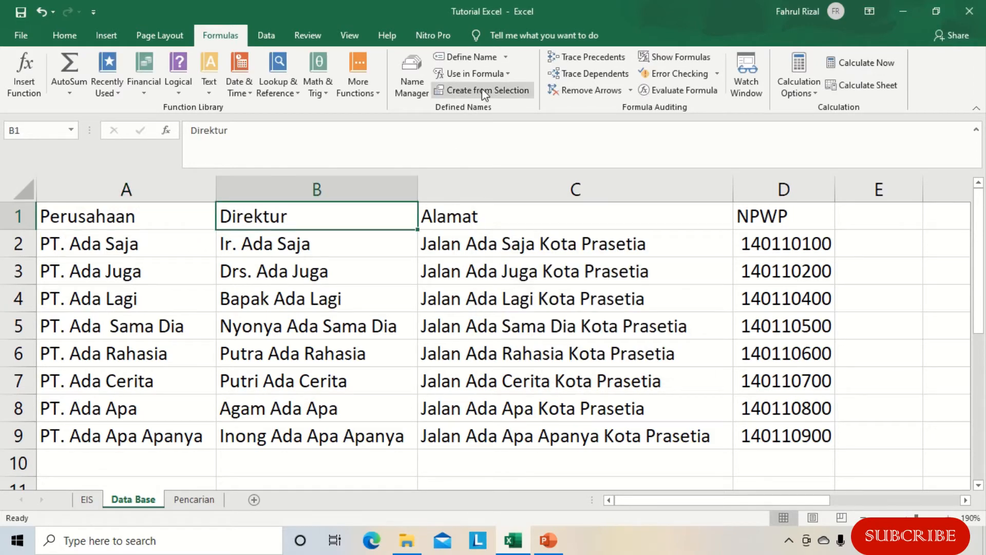
{"action": "left_click", "coordinate": [483, 57]}
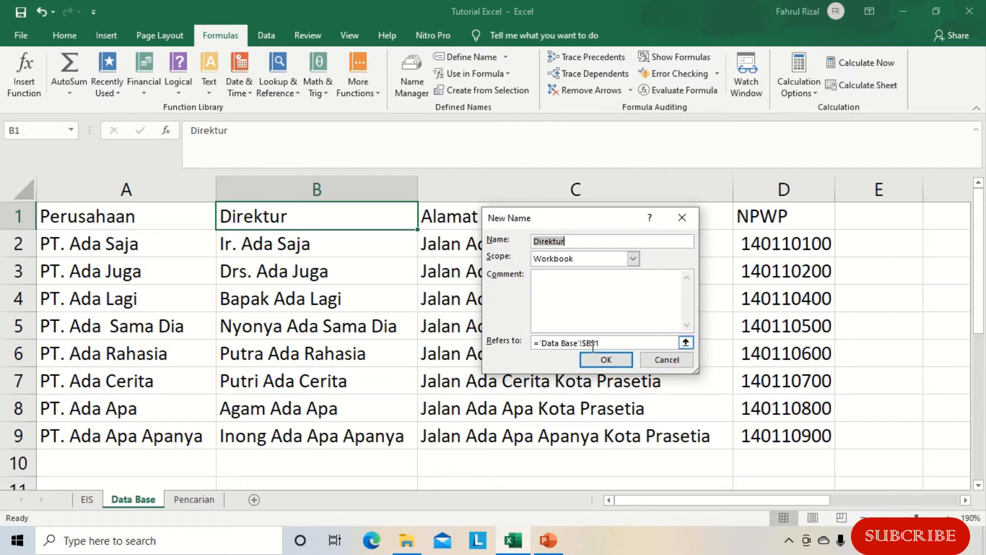
{"action": "left_click", "coordinate": [686, 343]}
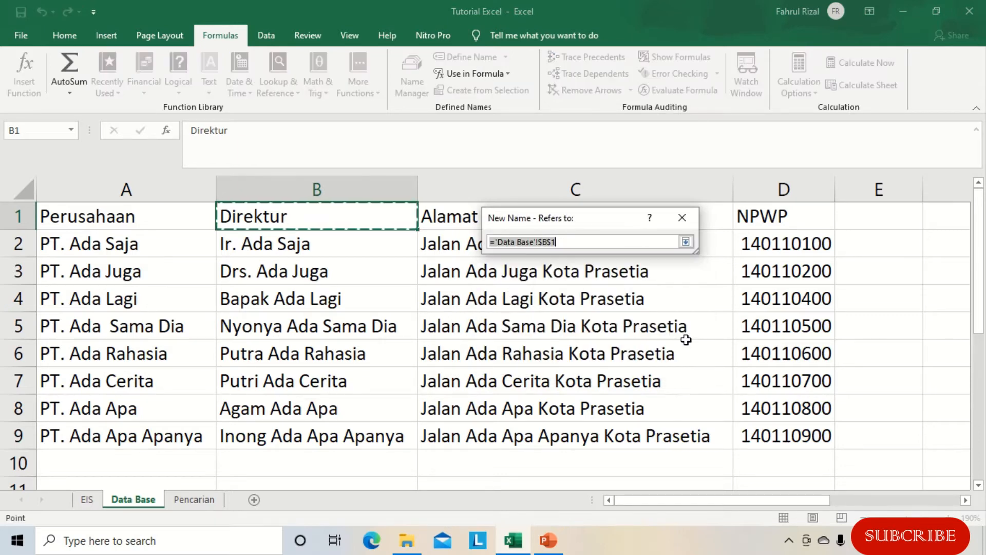
{"action": "left_click_drag", "start_coordinate": [301, 246], "coordinate": [315, 440]}
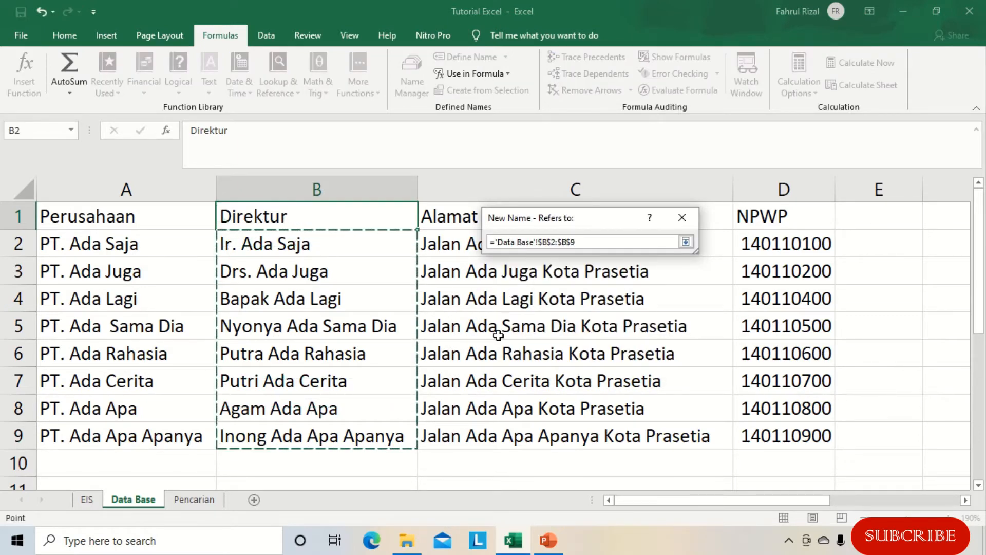
{"action": "left_click", "coordinate": [579, 242]}
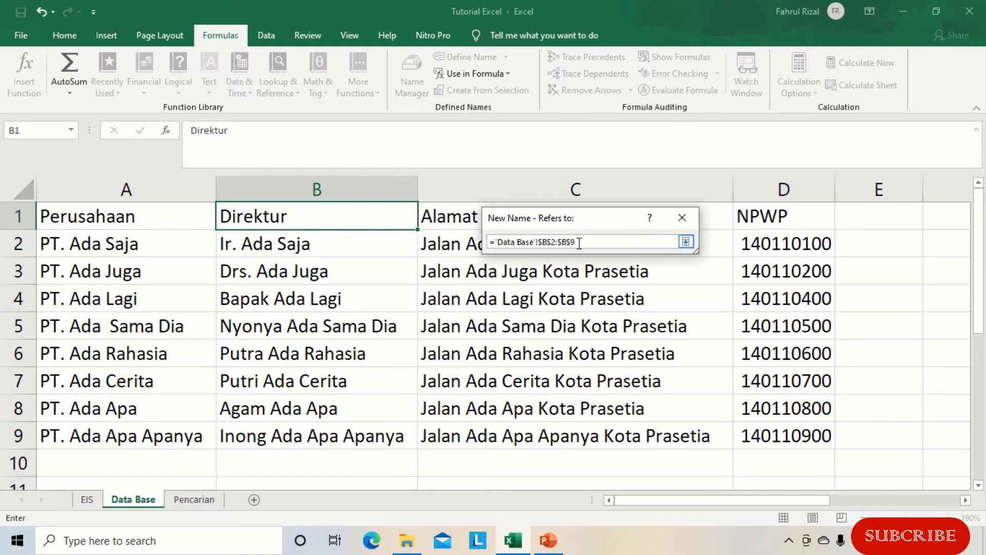
{"action": "key", "text": "BackSpace"}
{"action": "type", "text": "1000"}
{"action": "left_click", "coordinate": [686, 242]}
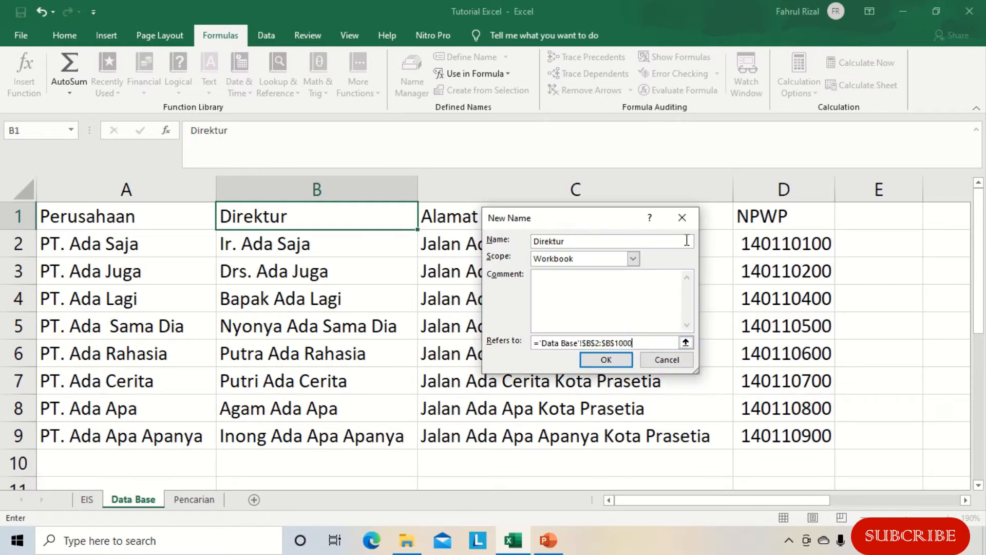
{"action": "left_click", "coordinate": [623, 362]}
- Define the workbook-scoped name Alamat for the address range $C$2:$C$1000 on the Data Base sheet
{"action": "left_click", "coordinate": [457, 217]}
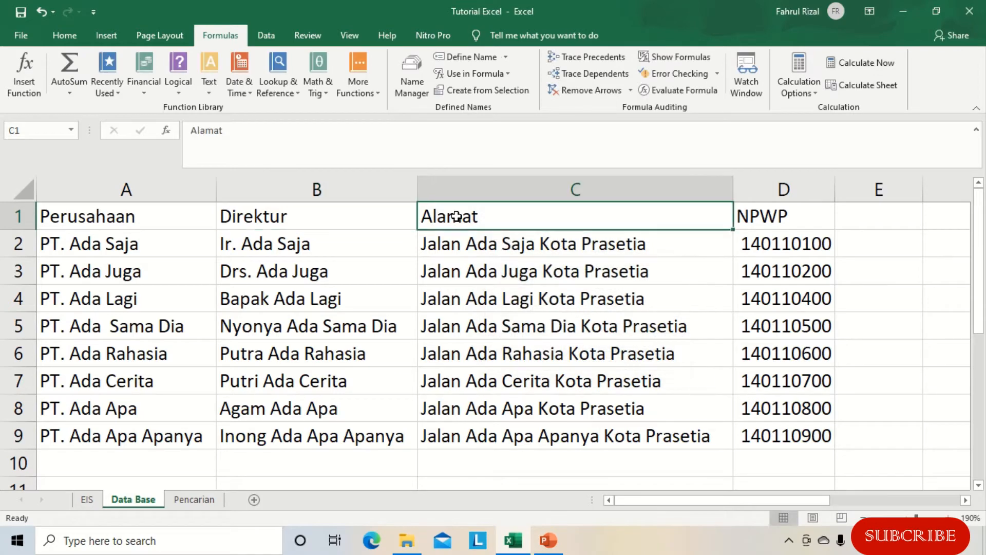
{"action": "left_click", "coordinate": [477, 57]}
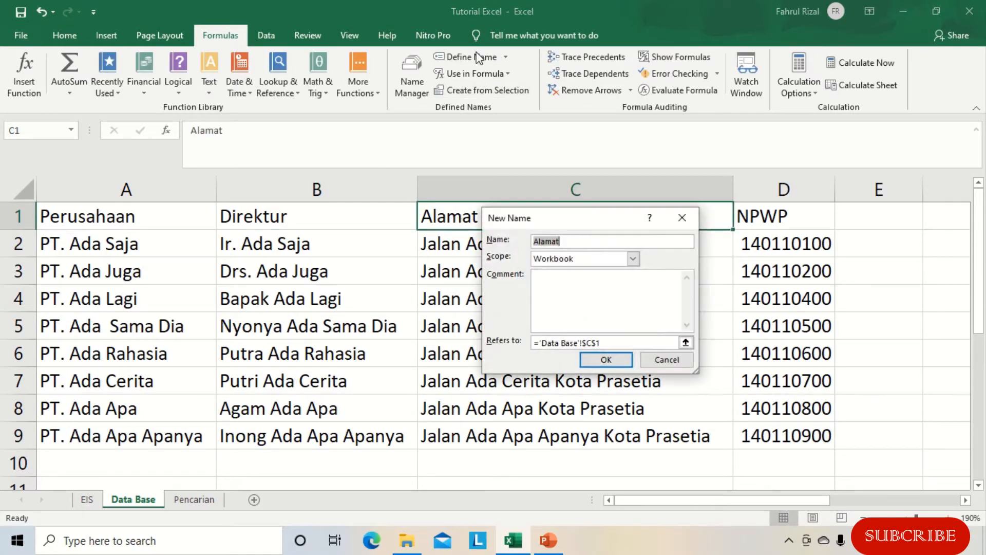
{"action": "left_click", "coordinate": [686, 343]}
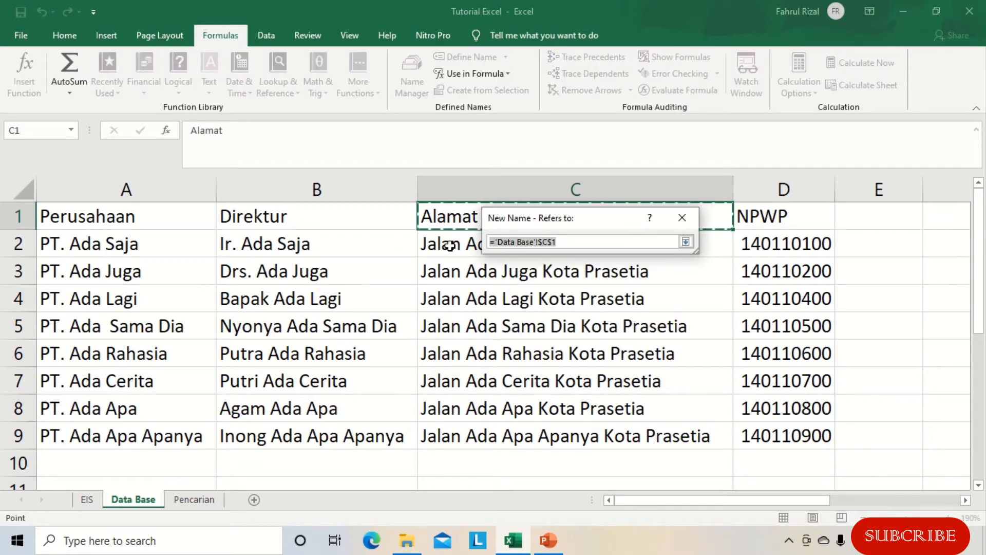
{"action": "left_click_drag", "start_coordinate": [450, 246], "coordinate": [466, 437]}
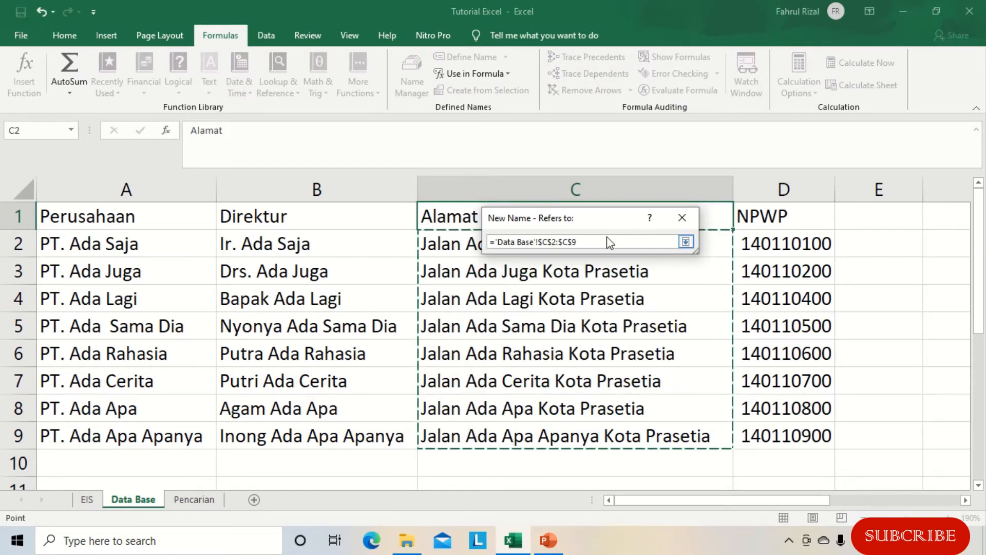
{"action": "left_click", "coordinate": [574, 243]}
{"action": "type", "text": "1"}
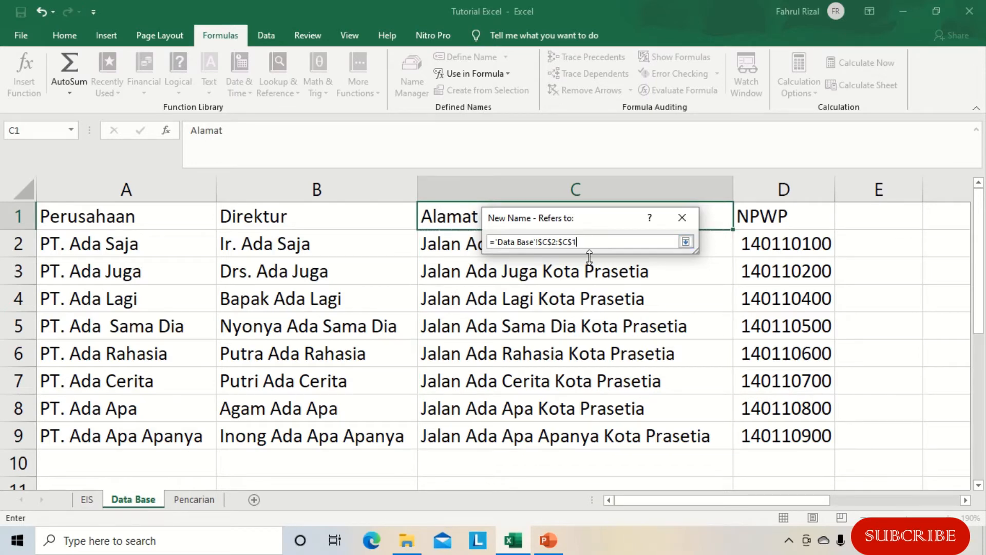
{"action": "type", "text": "000"}
{"action": "left_click", "coordinate": [687, 242]}
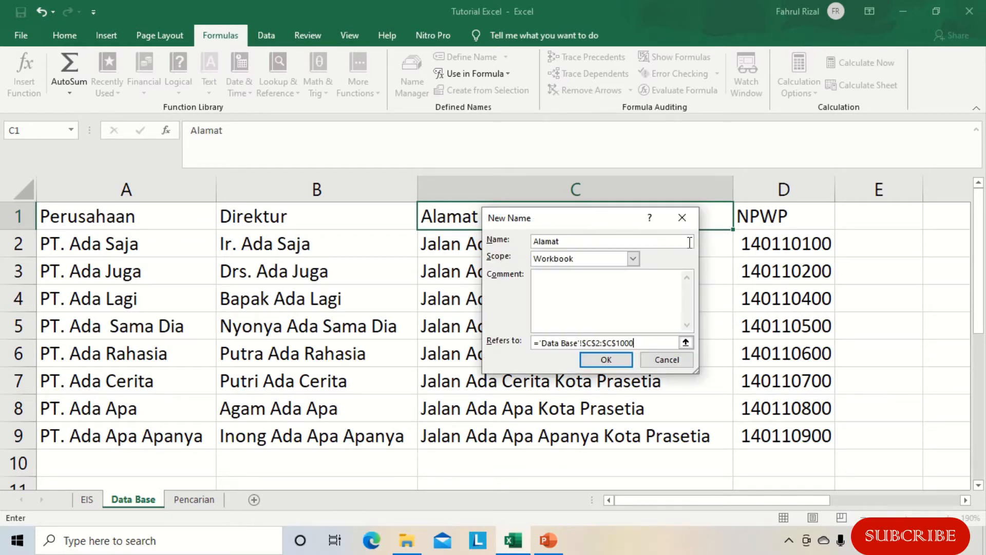
{"action": "left_click", "coordinate": [606, 360]}
- Define the workbook-scoped name NPWP for the range $D$2:$D$1000 on the Data Base sheet and review all defined names in the Name Manager
{"action": "left_click", "coordinate": [754, 214]}
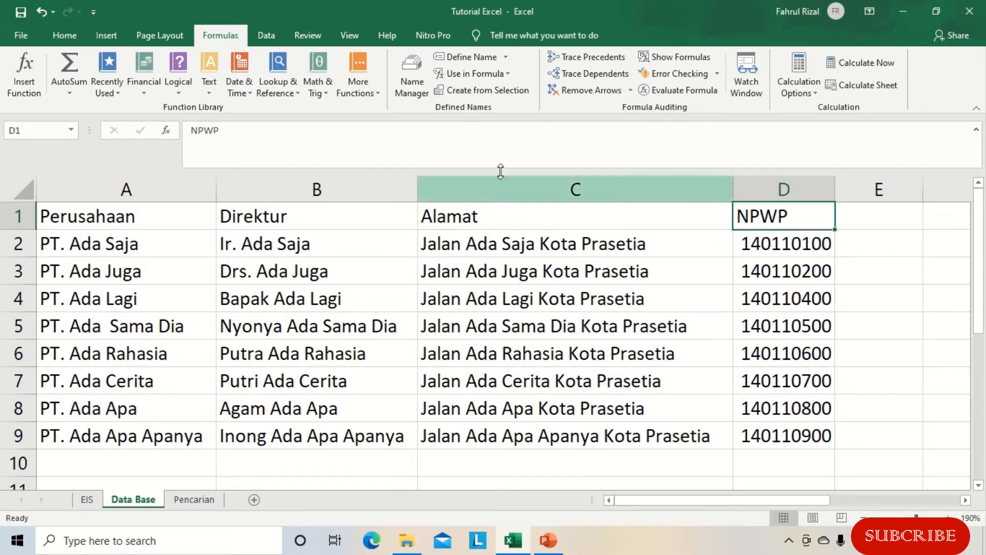
{"action": "left_click", "coordinate": [483, 56]}
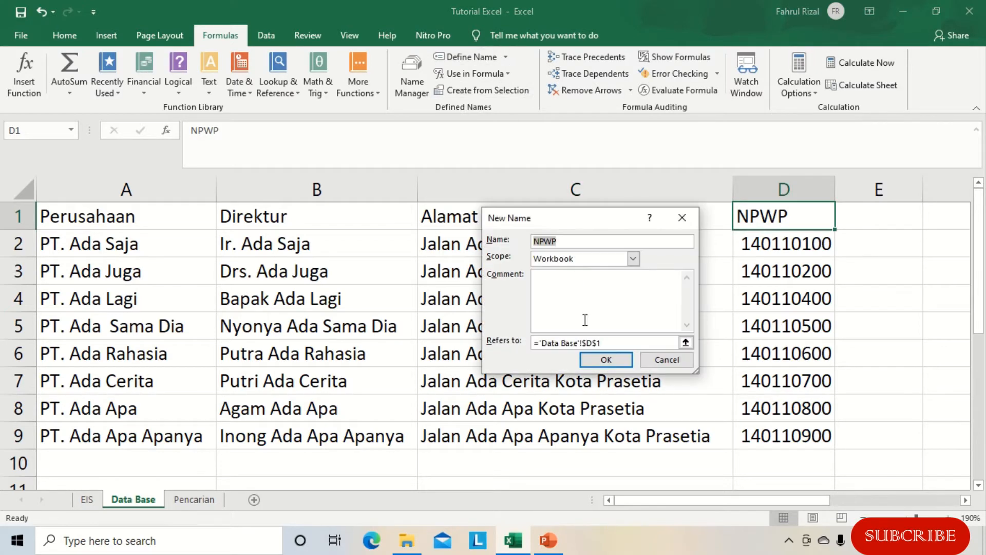
{"action": "left_click", "coordinate": [685, 342]}
{"action": "left_click_drag", "start_coordinate": [773, 246], "coordinate": [785, 437]}
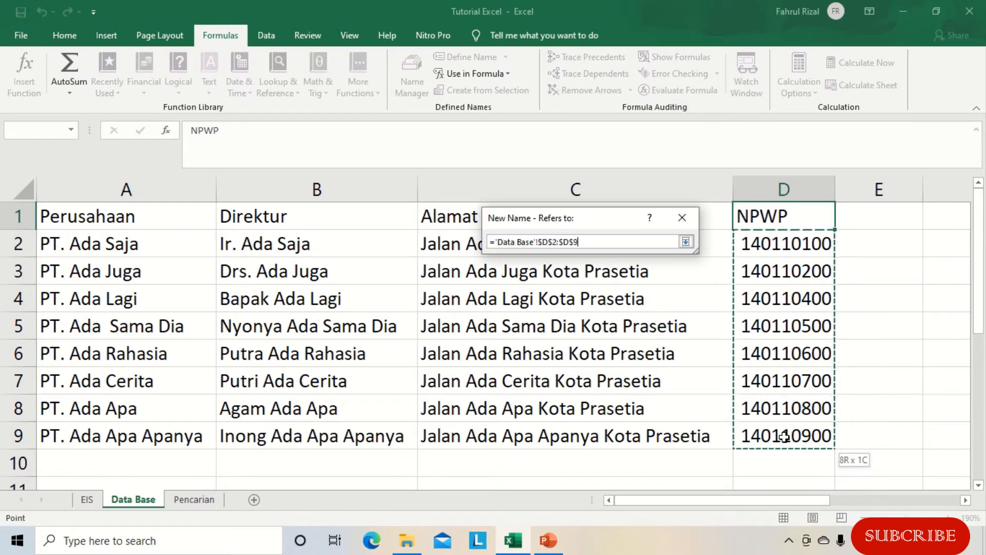
{"action": "left_click", "coordinate": [589, 241]}
{"action": "key", "text": "BackSpace"}
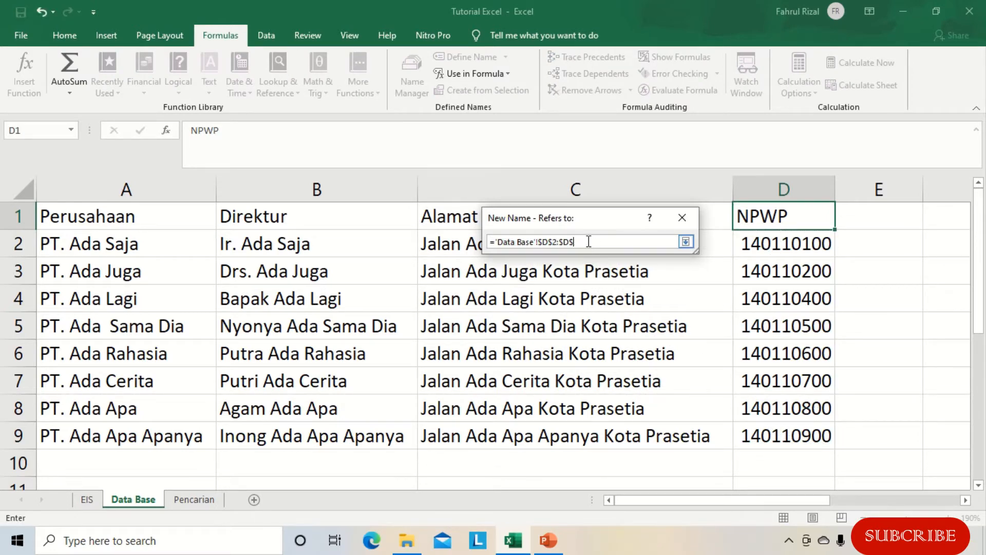
{"action": "type", "text": "1000"}
{"action": "left_click", "coordinate": [684, 242]}
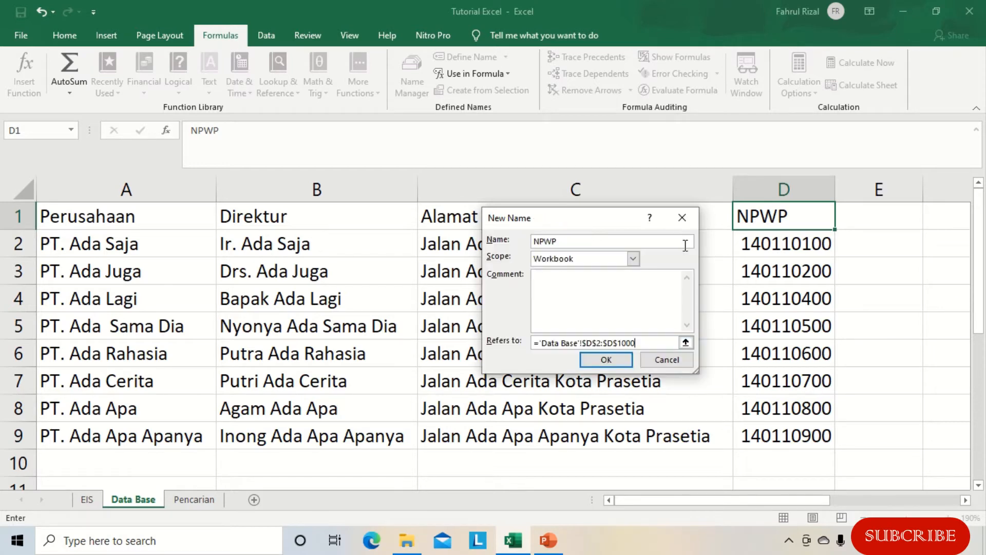
{"action": "left_click", "coordinate": [612, 361]}
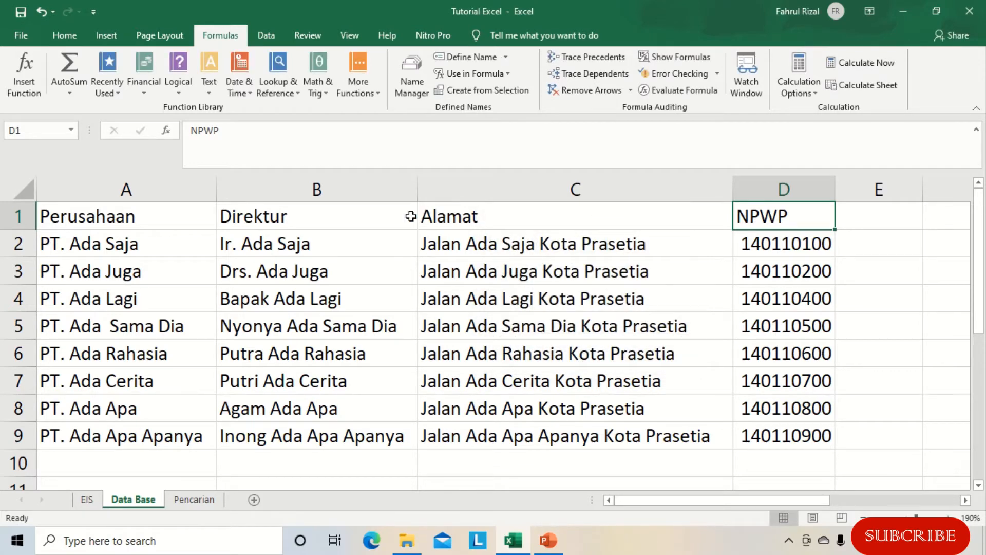
{"action": "left_click", "coordinate": [411, 88]}
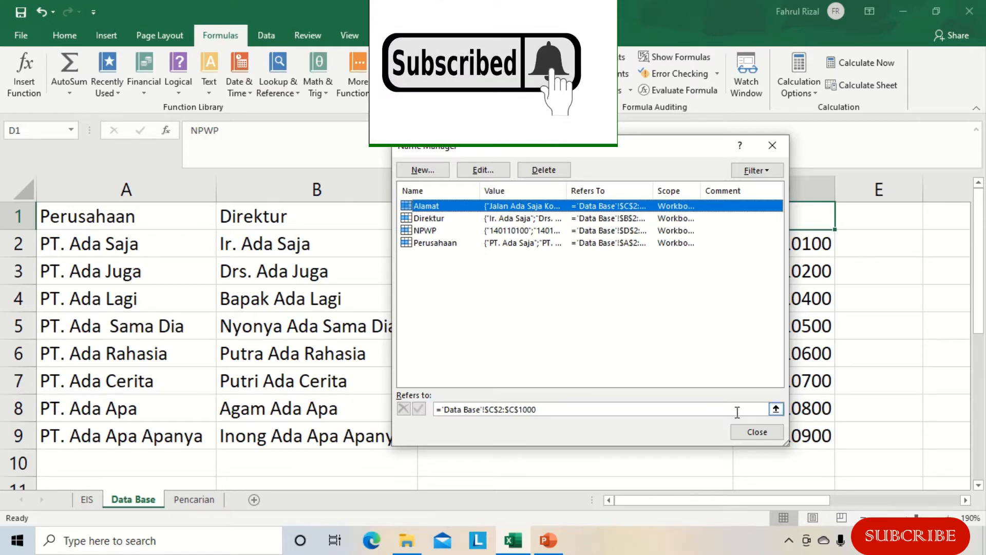
{"action": "left_click", "coordinate": [757, 432]}
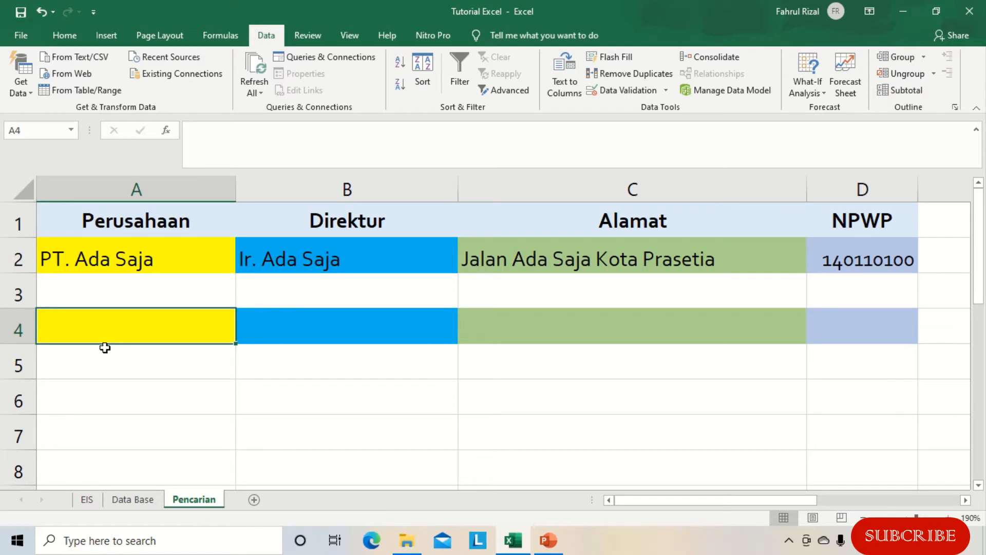
- On the Pencarian sheet, restrict cell A4 with list data validation using the source =perusahaan
{"action": "left_click", "coordinate": [65, 35]}
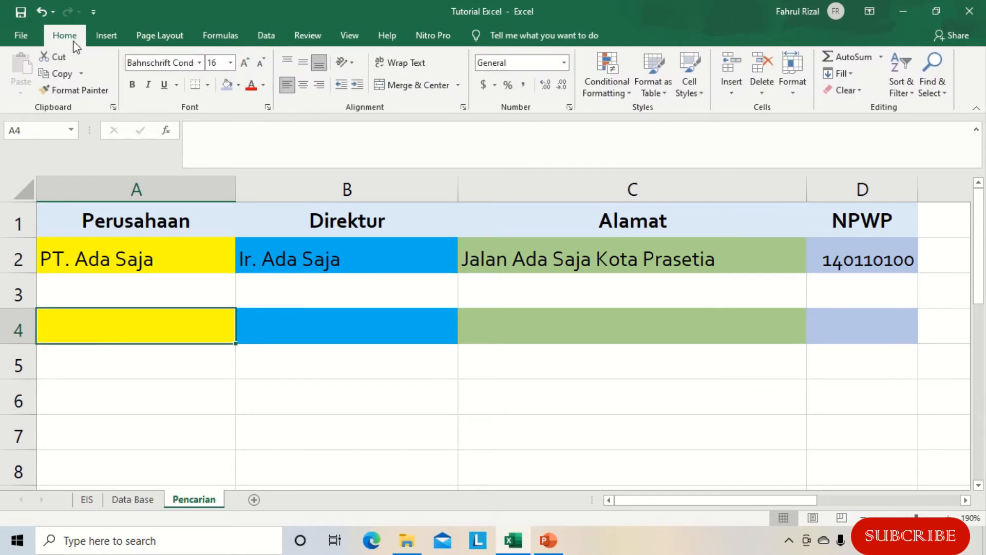
{"action": "left_click", "coordinate": [267, 36]}
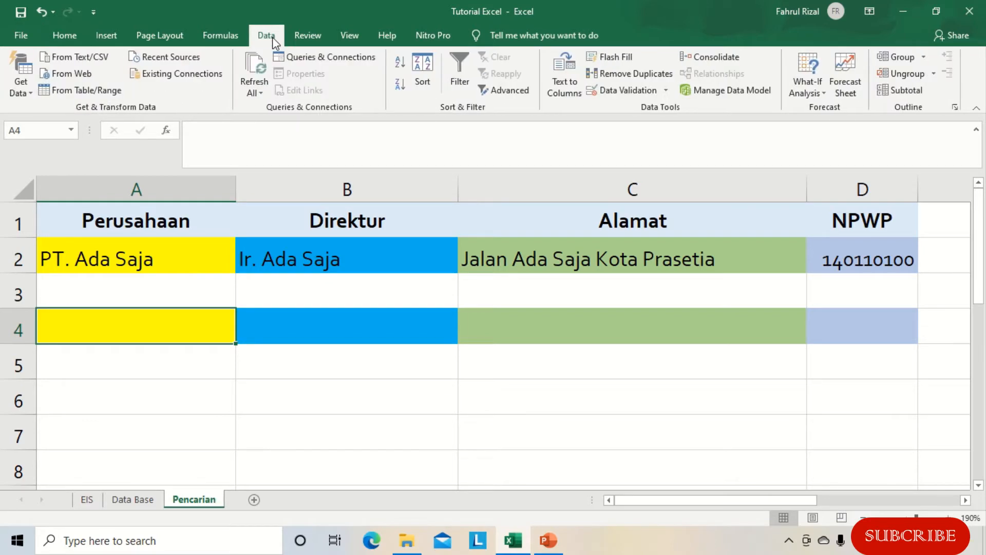
{"action": "left_click", "coordinate": [652, 93]}
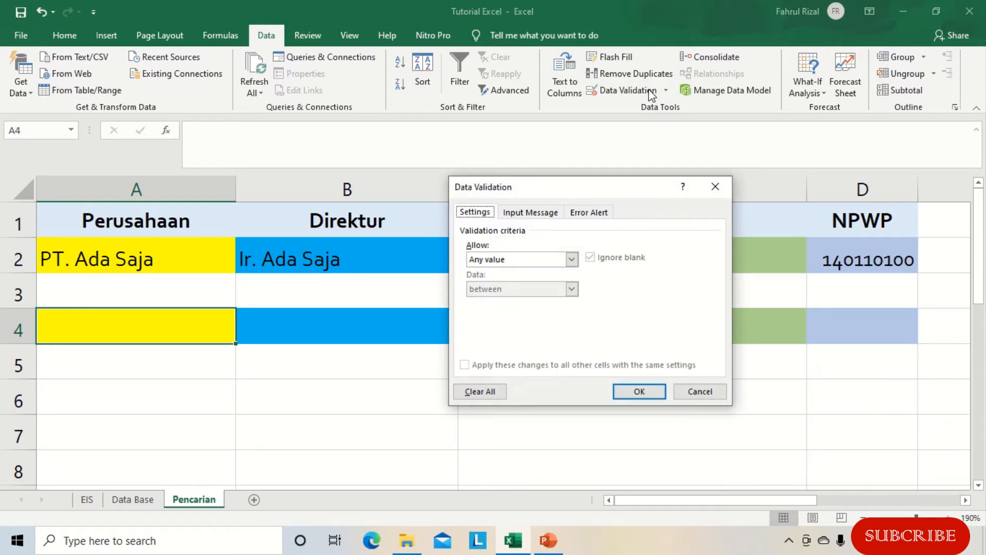
{"action": "left_click", "coordinate": [571, 260]}
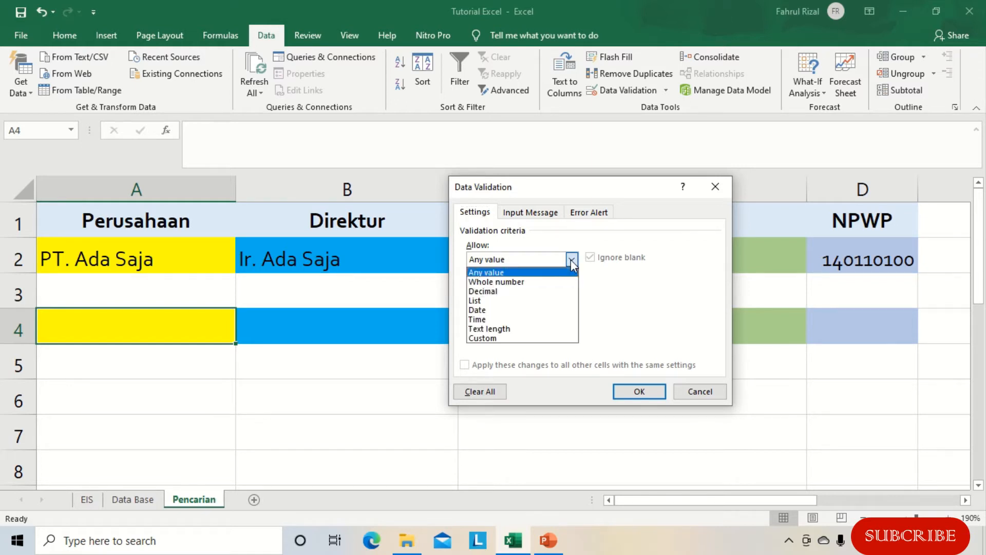
{"action": "left_click", "coordinate": [515, 301]}
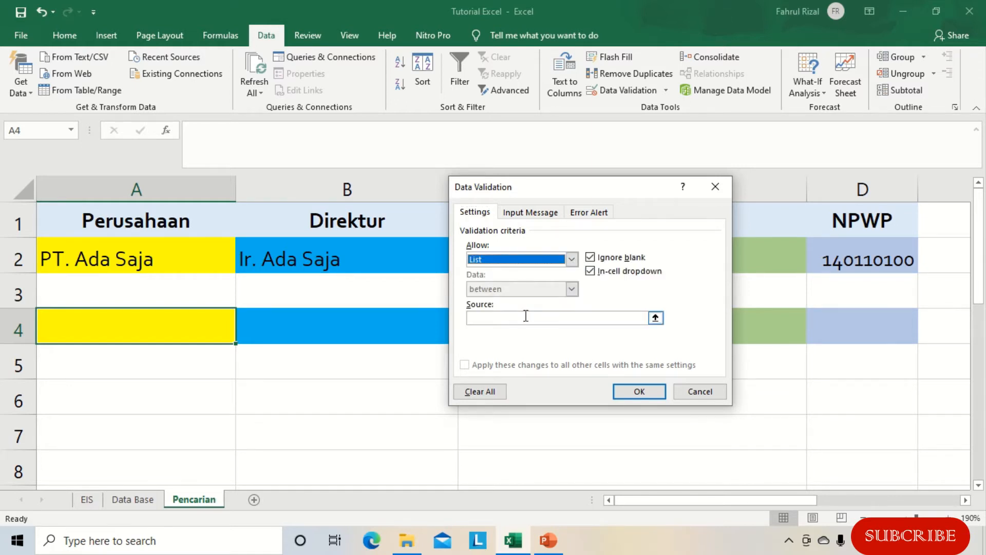
{"action": "left_click", "coordinate": [494, 317]}
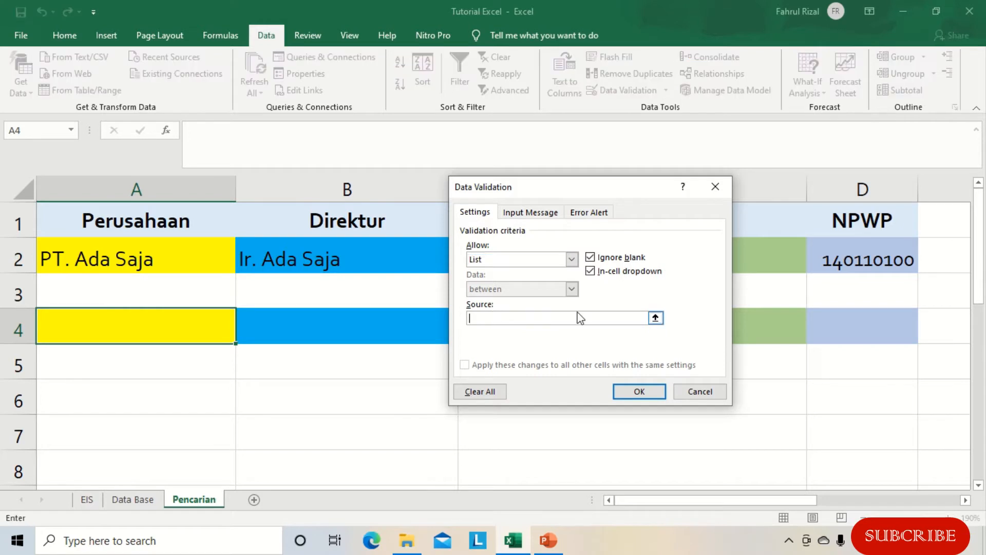
{"action": "type", "text": "=perusahaan"}
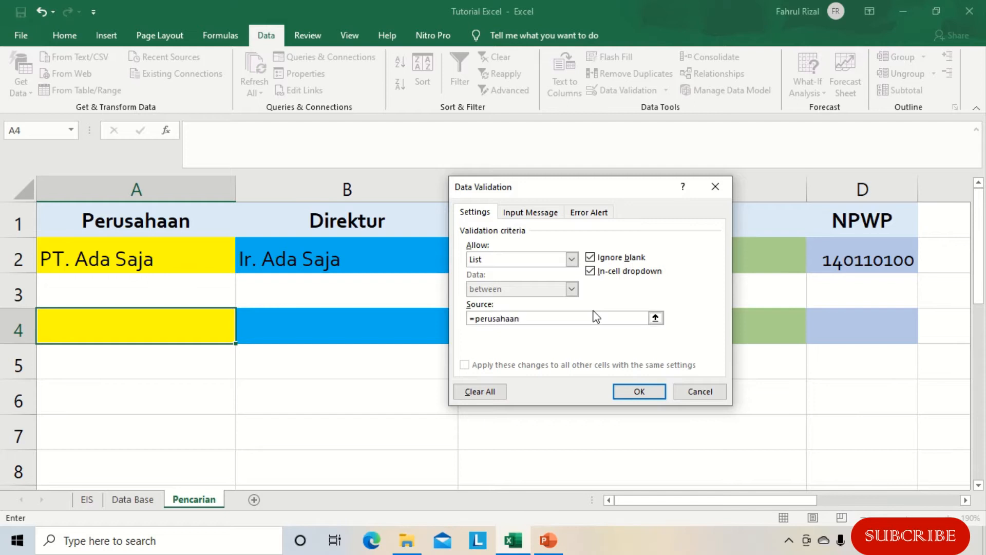
{"action": "left_click", "coordinate": [633, 391]}
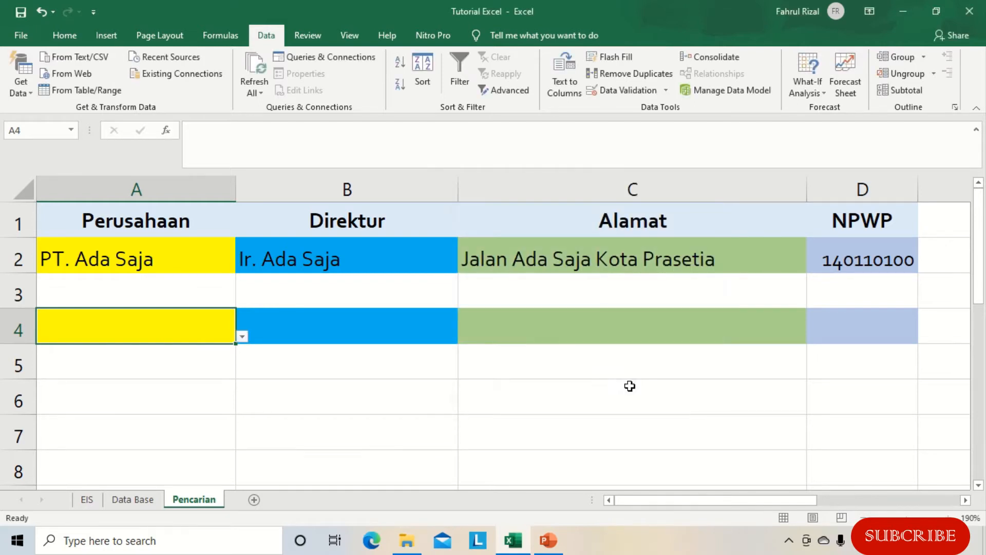
- Test the company list in A4 with PT. Ada Apa Apanya and PT. Ada Apa, ending on PT. Ada Saja
{"action": "left_click", "coordinate": [241, 337]}
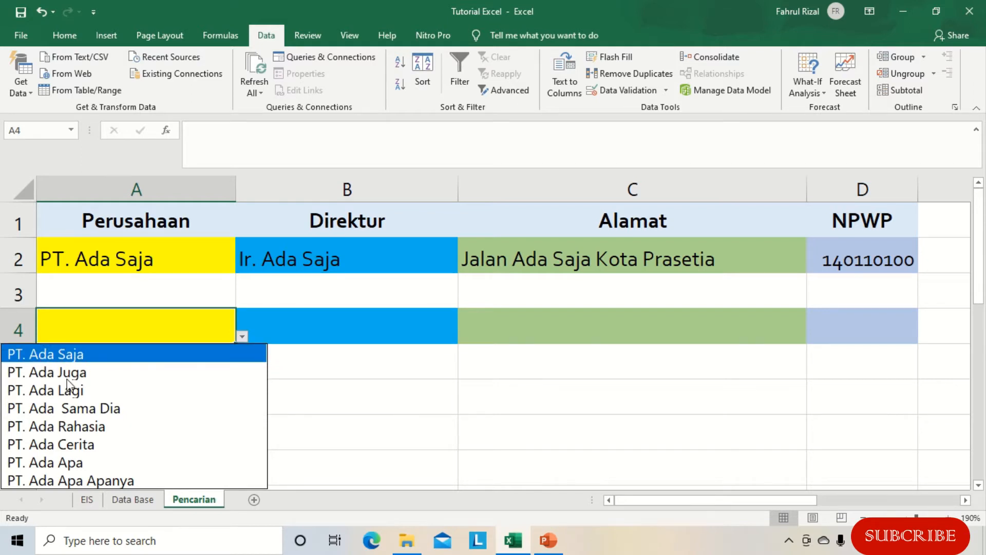
{"action": "left_click", "coordinate": [71, 483]}
{"action": "left_click", "coordinate": [241, 337]}
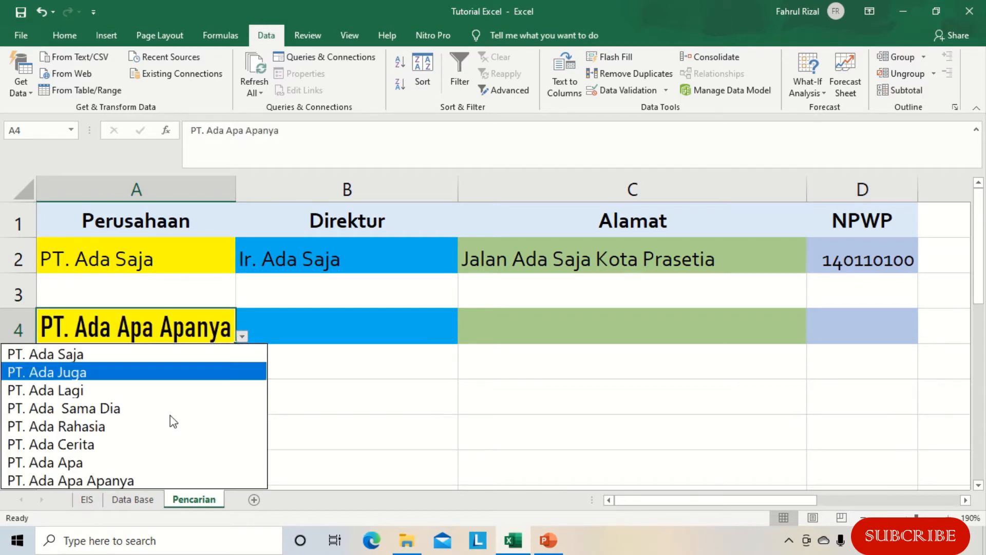
{"action": "left_click", "coordinate": [131, 462]}
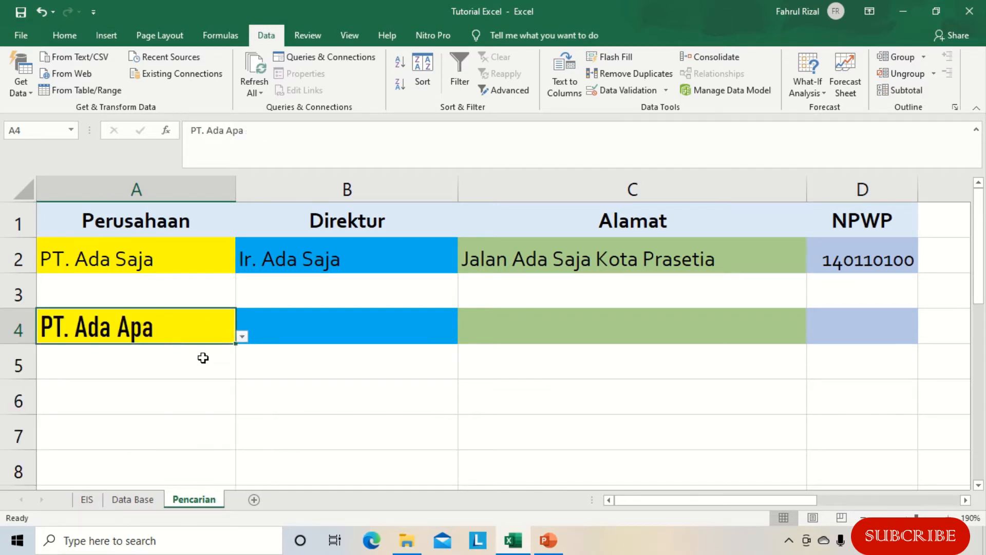
{"action": "left_click", "coordinate": [242, 338]}
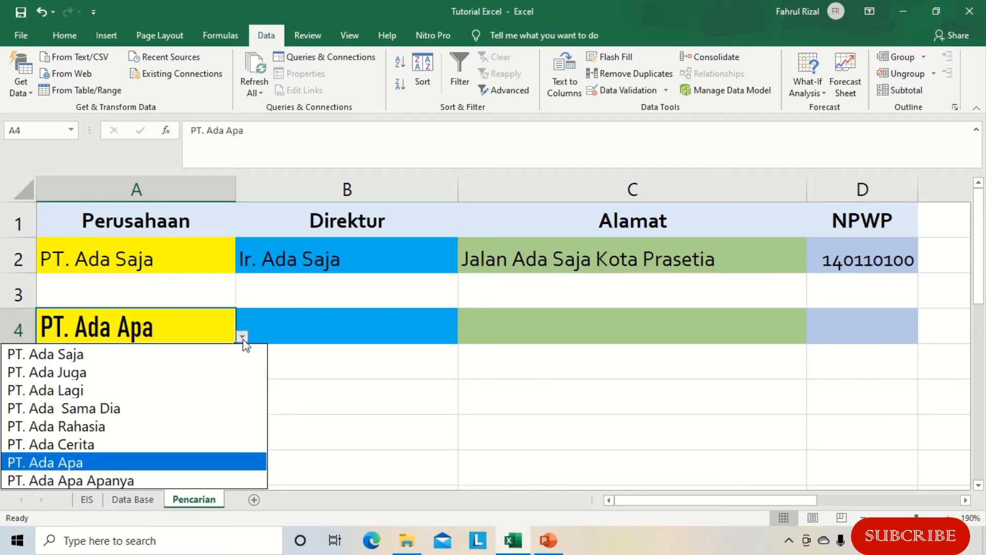
{"action": "left_click", "coordinate": [137, 355]}
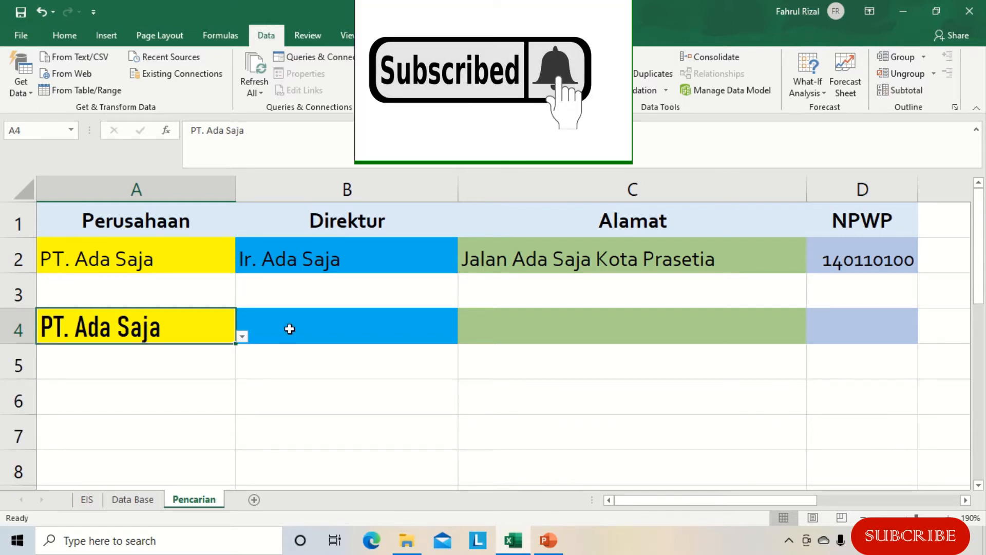
- Begin an INDEX formula in cell B4 that uses the named range Direktur as its array
{"action": "left_click", "coordinate": [316, 325]}
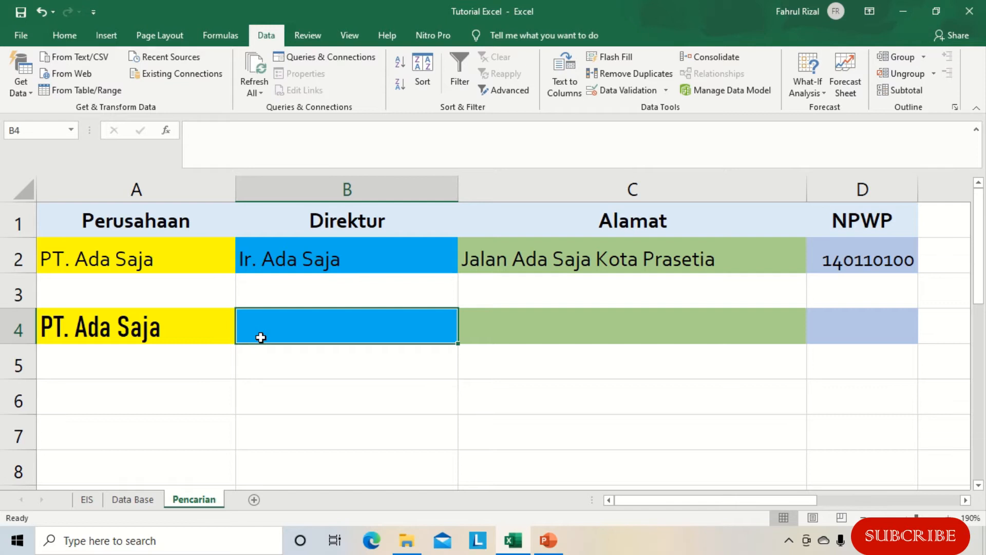
{"action": "type", "text": "="}
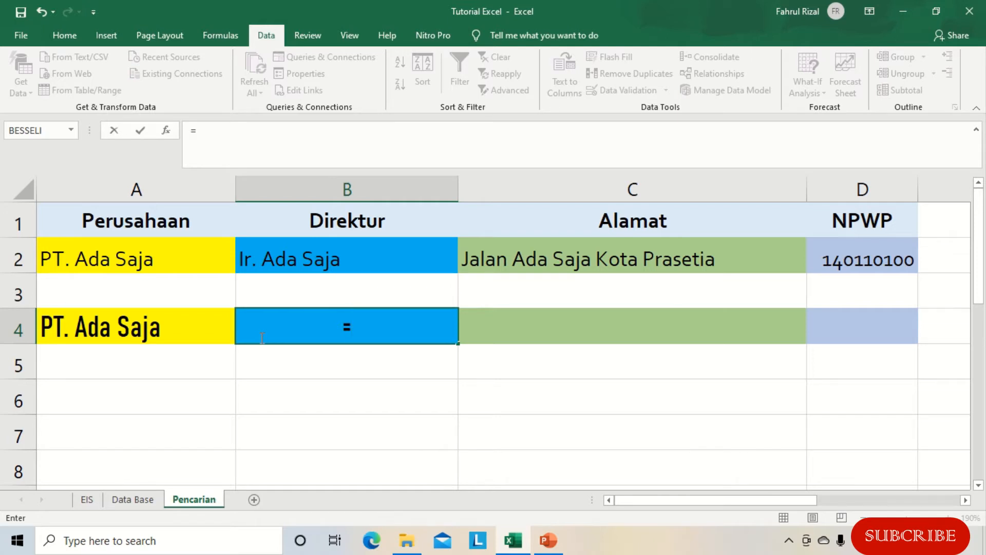
{"action": "type", "text": "i"}
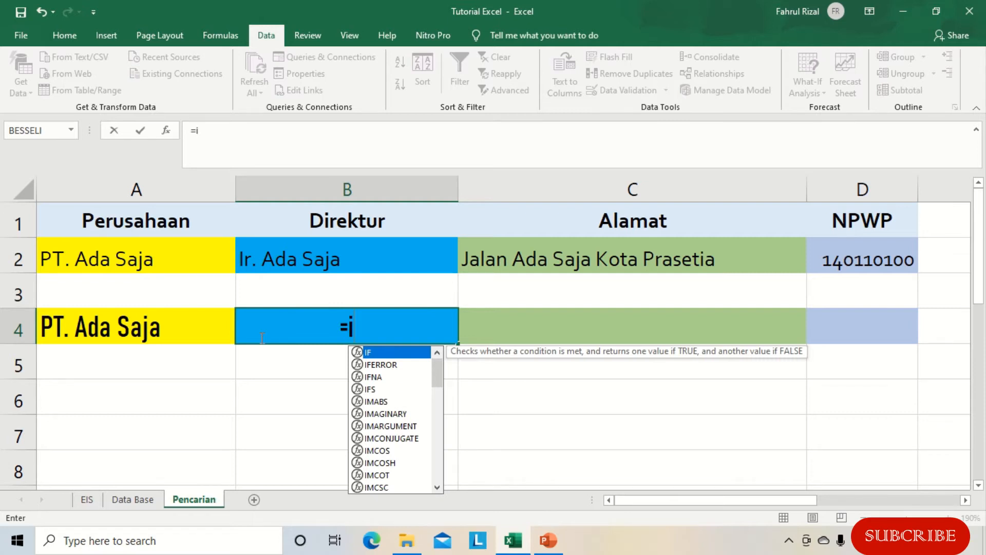
{"action": "type", "text": "de"}
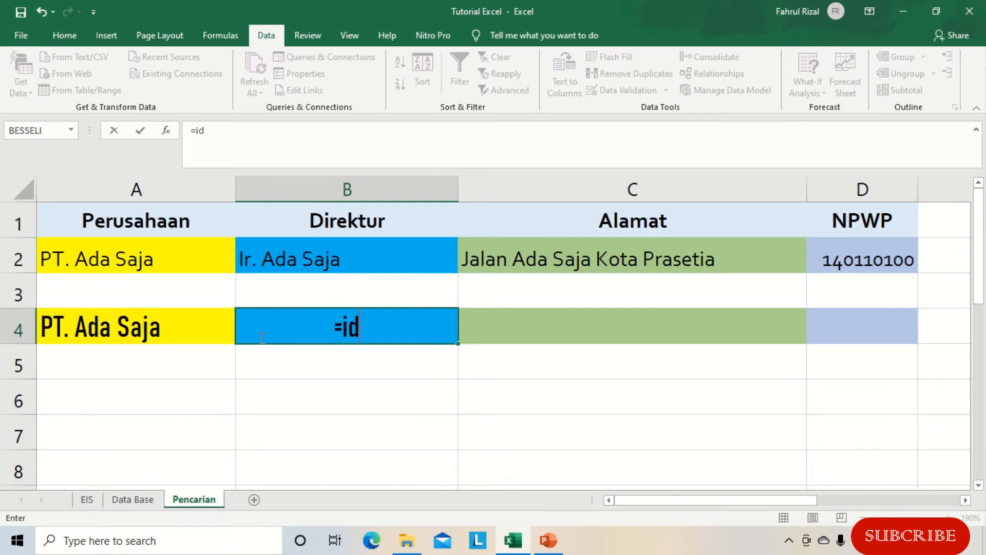
{"action": "key", "text": "BackSpace"}
{"action": "key", "text": "BackSpace"}
{"action": "type", "text": "ndex("}
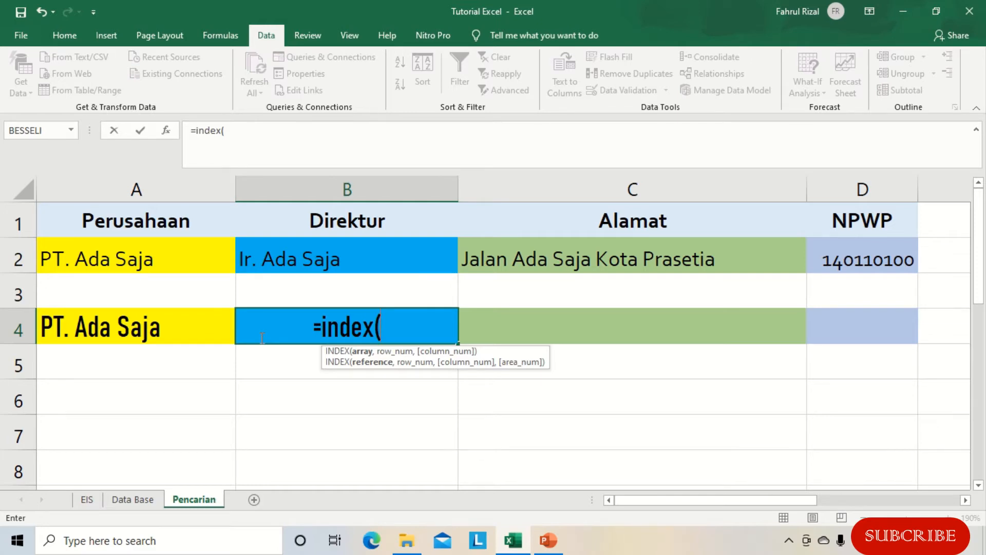
{"action": "type", "text": "d"}
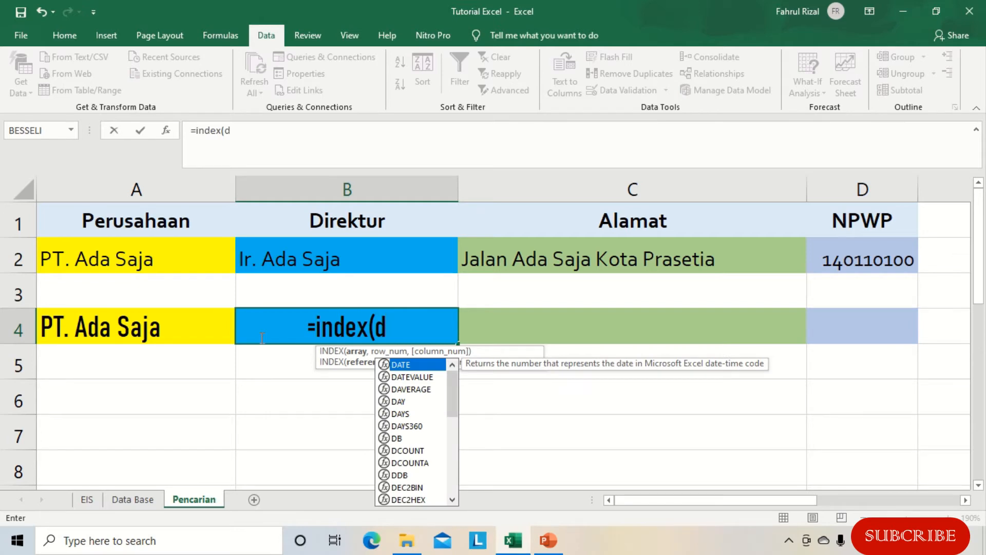
{"action": "left_click", "coordinate": [276, 133]}
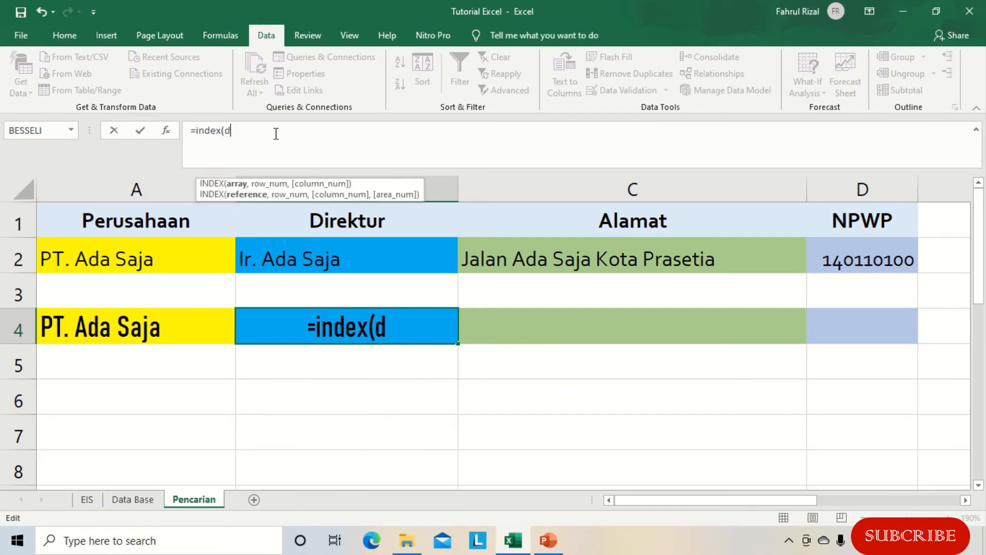
{"action": "type", "text": "ire"}
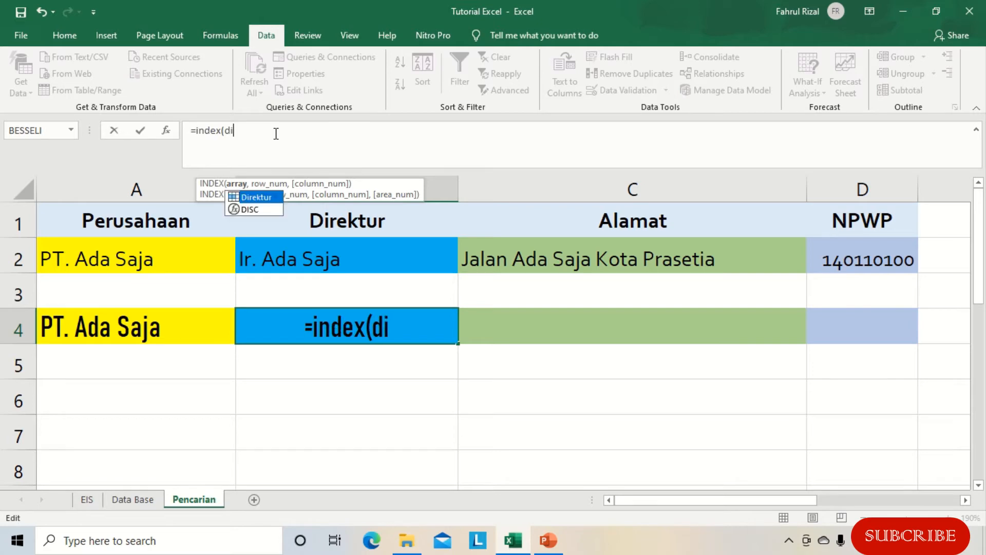
{"action": "double_click", "coordinate": [257, 198]}
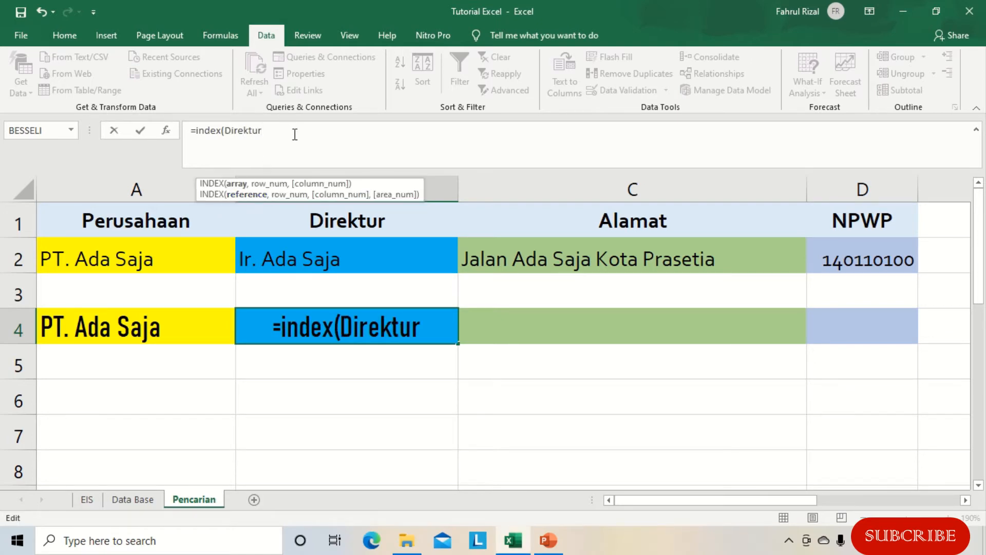
- Complete the B4 formula with an exact-match row lookup so it reads =INDEX(Direktur, MATCH(A4,Perusahaan,0))
{"action": "type", "text": ","}
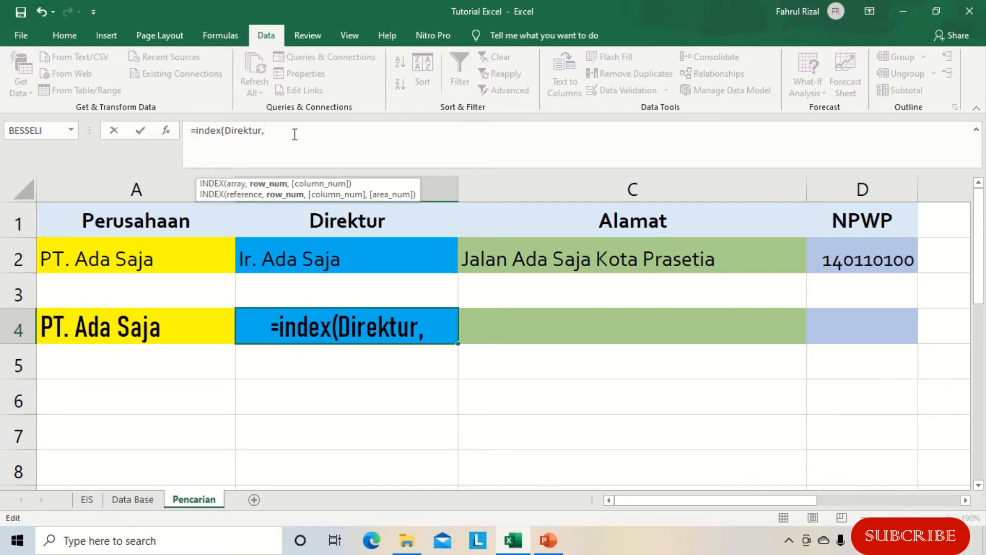
{"action": "type", "text": " M"}
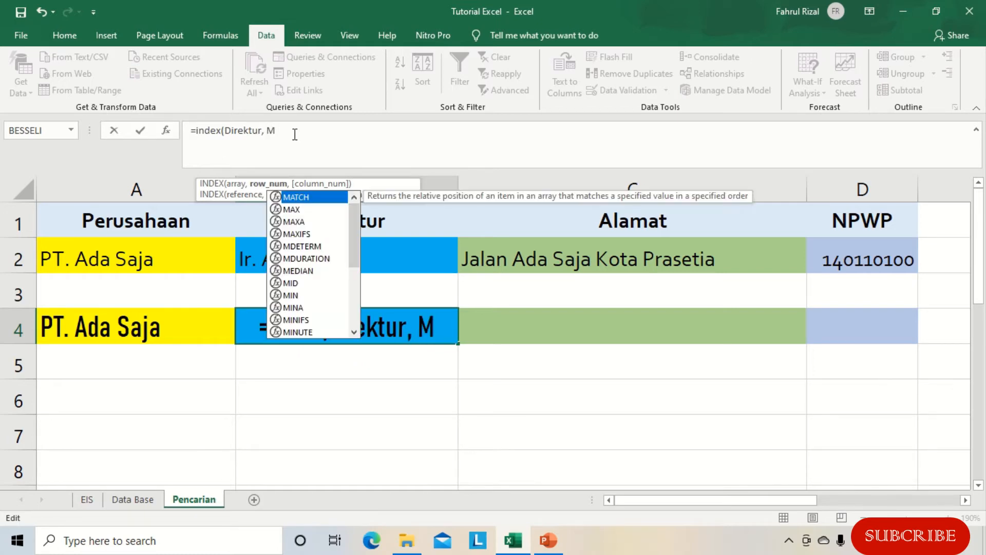
{"action": "type", "text": "atch"}
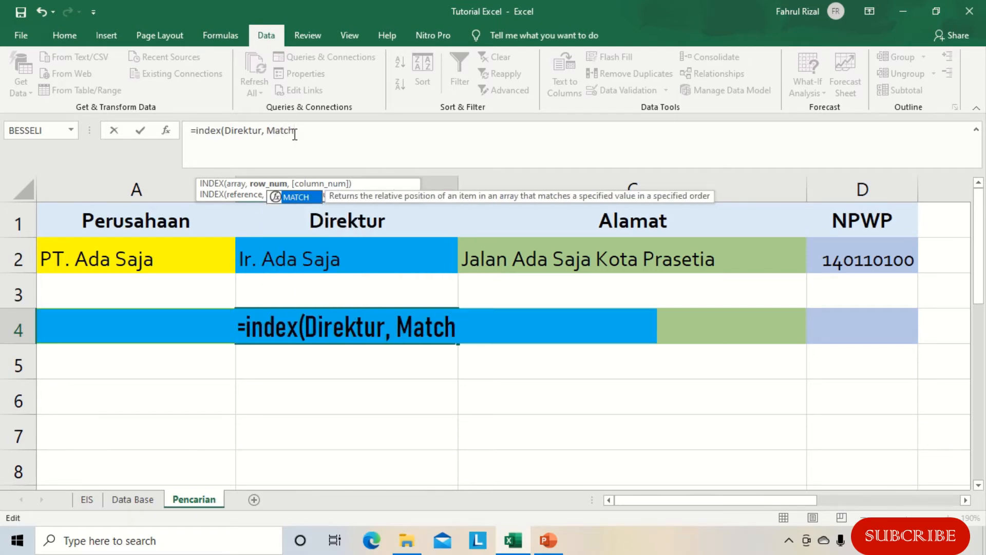
{"action": "type", "text": "("}
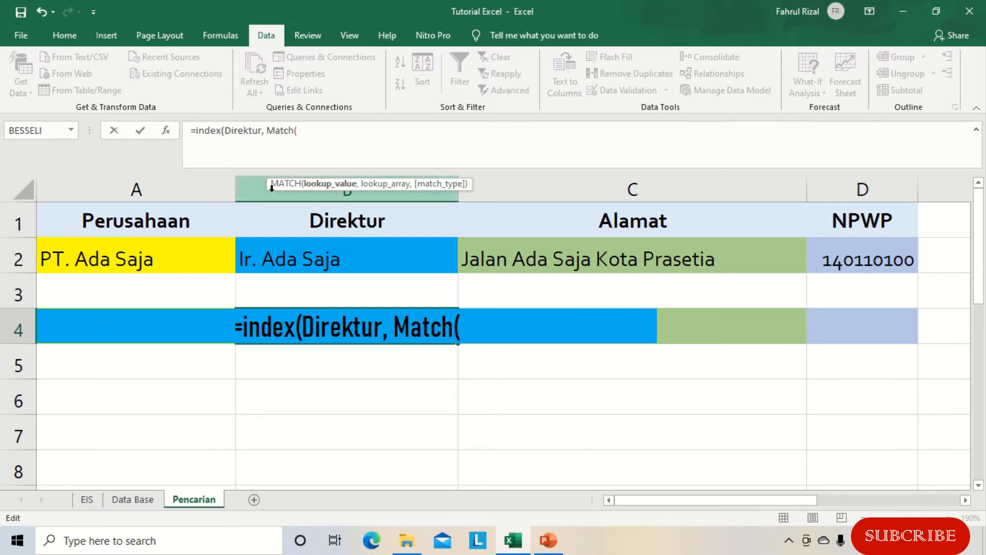
{"action": "type", "text": "a4"}
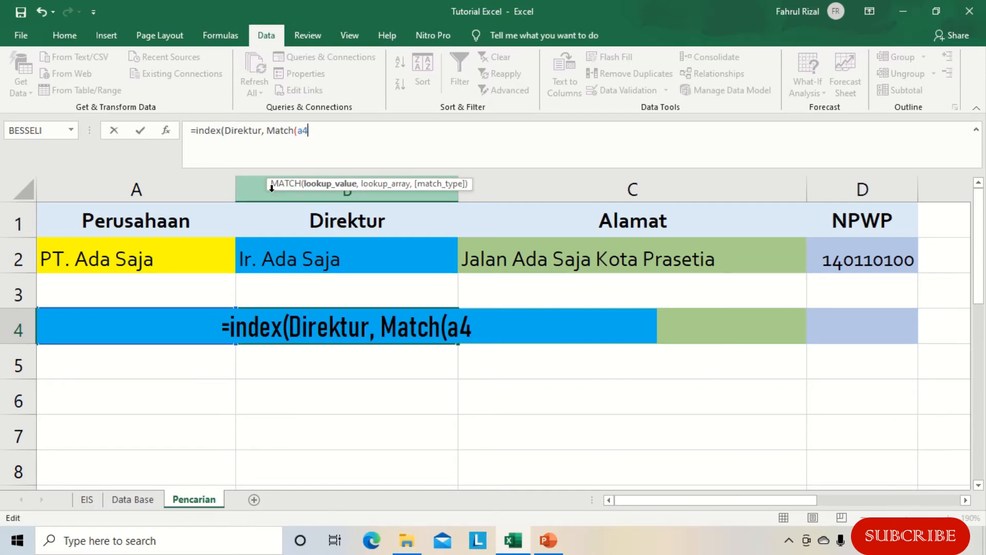
{"action": "type", "text": ","}
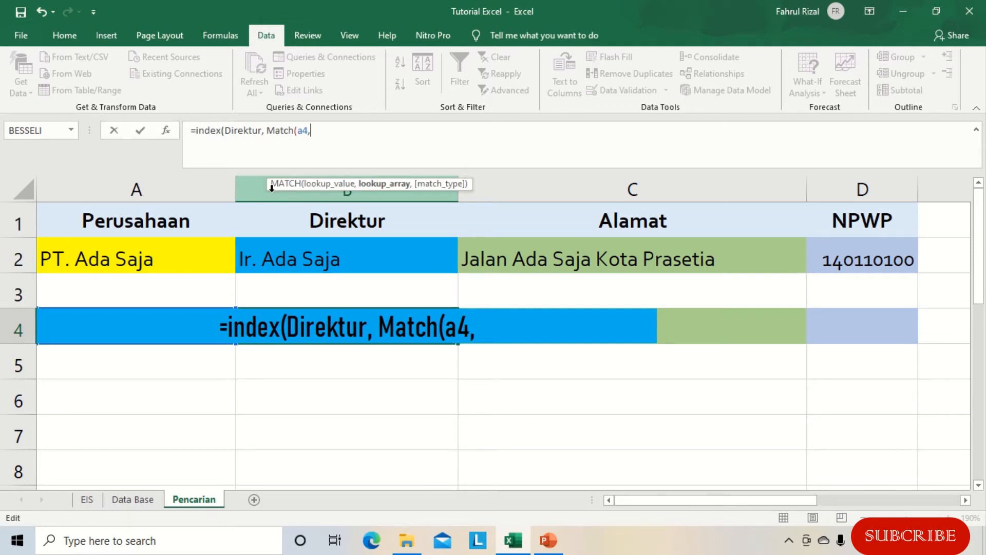
{"action": "type", "text": "peru"}
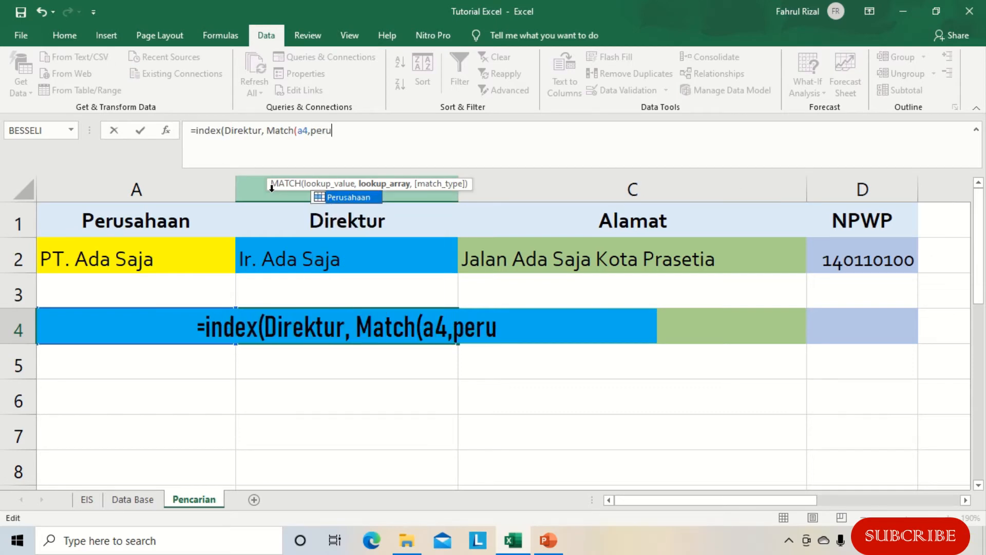
{"action": "double_click", "coordinate": [350, 198]}
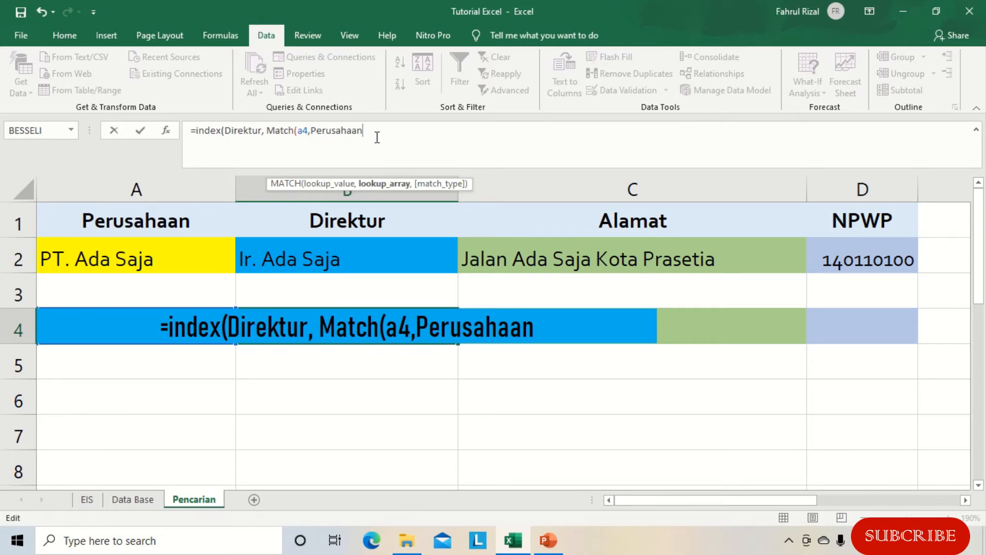
{"action": "type", "text": ","}
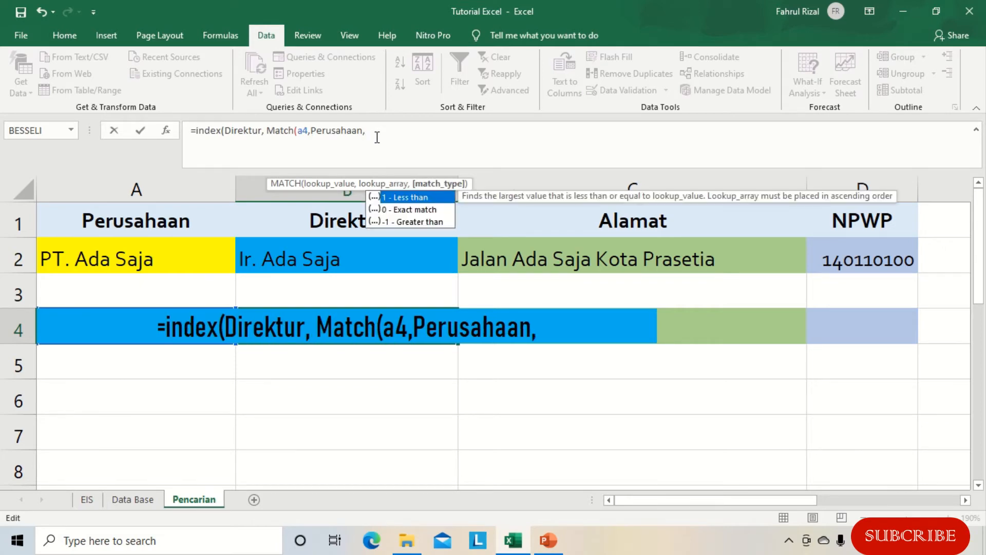
{"action": "type", "text": "0"}
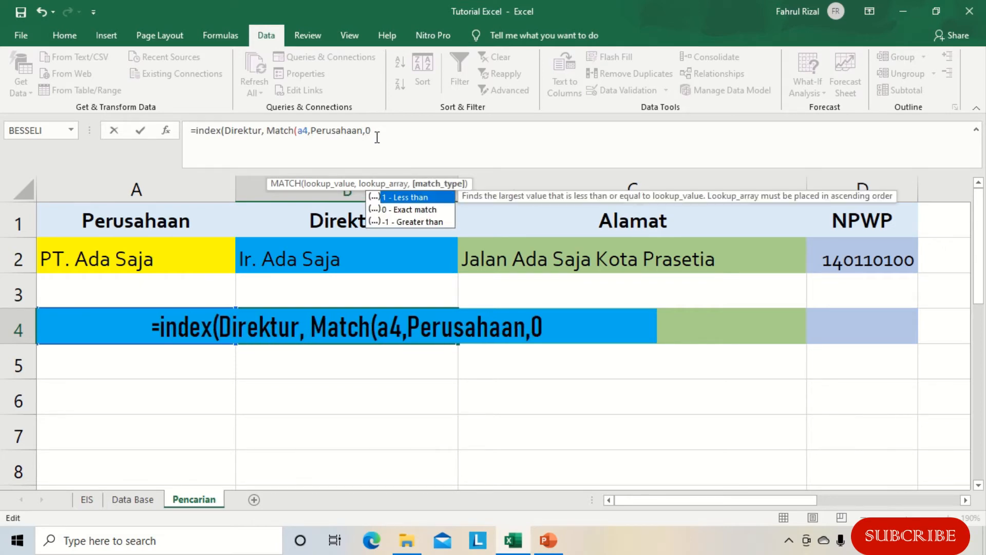
{"action": "type", "text": "))"}
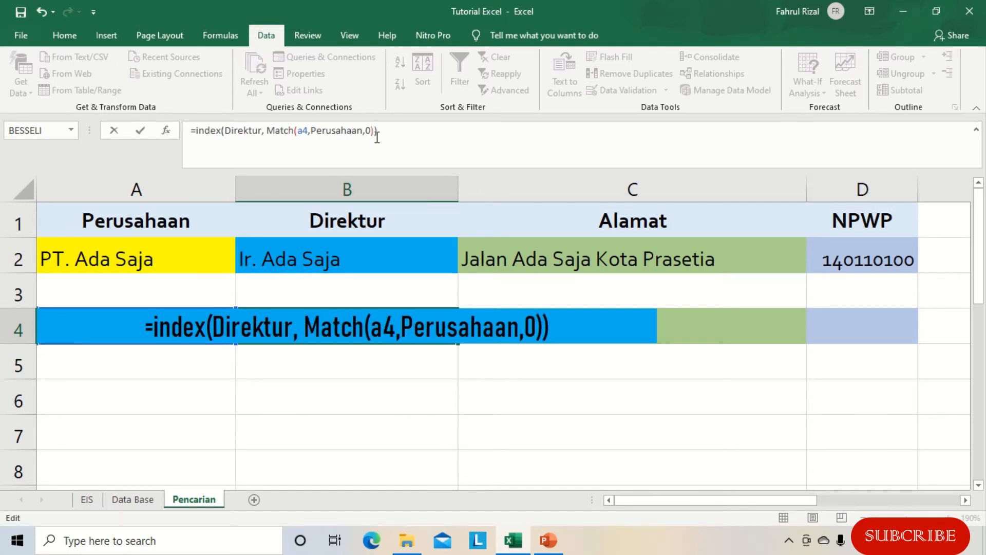
{"action": "key", "text": "Return"}
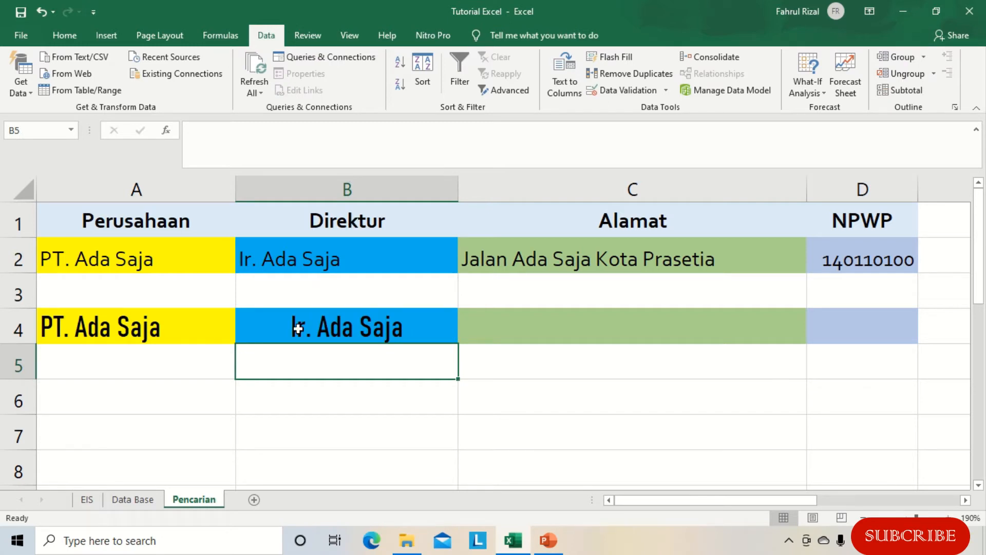
{"action": "left_click", "coordinate": [429, 325]}
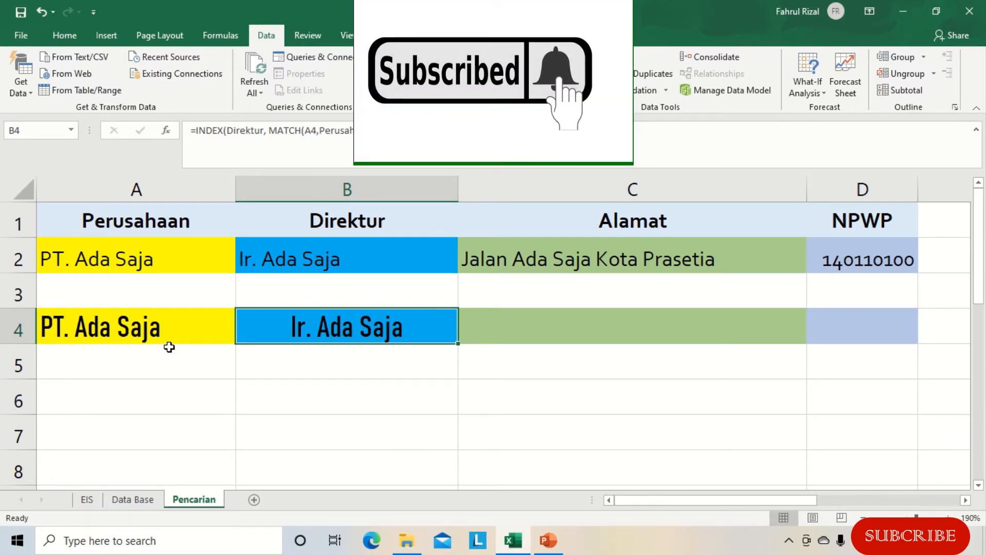
- Test the director lookup by setting A4 to PT. Ada Juga, PT. Ada Lagi, PT. Ada Sama Dia and PT. Ada Rahasia, ending on PT. Ada Saja
{"action": "left_click", "coordinate": [182, 326]}
{"action": "left_click", "coordinate": [242, 336]}
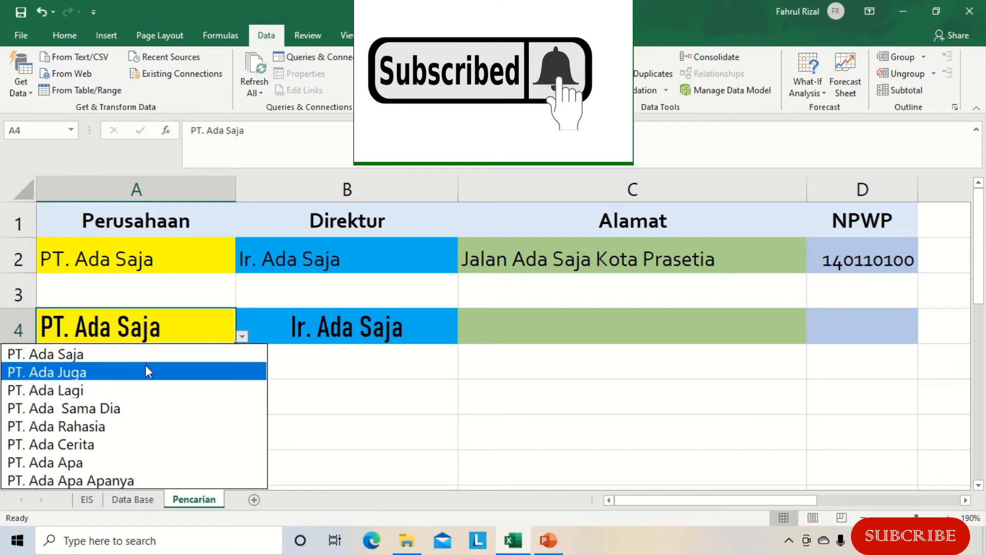
{"action": "left_click", "coordinate": [146, 371]}
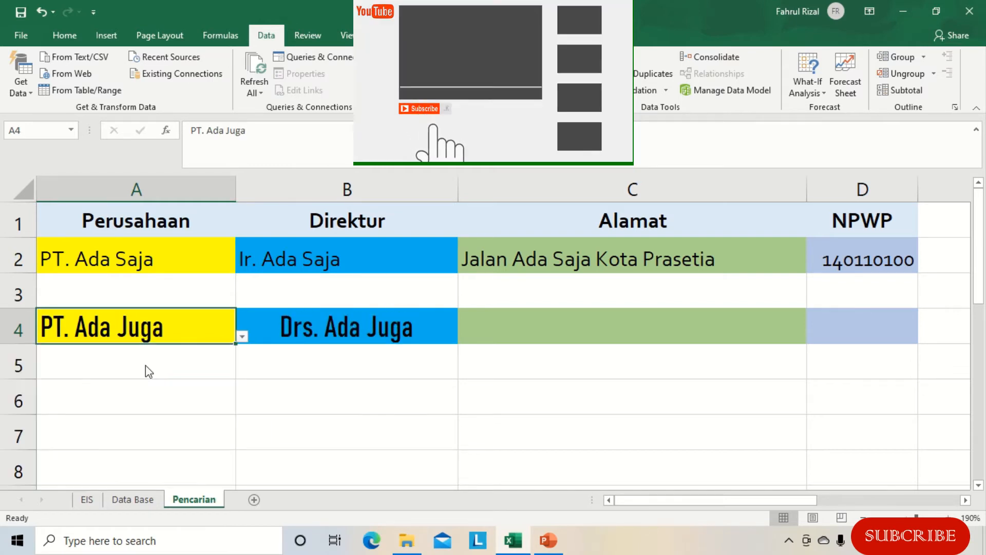
{"action": "left_click", "coordinate": [241, 336]}
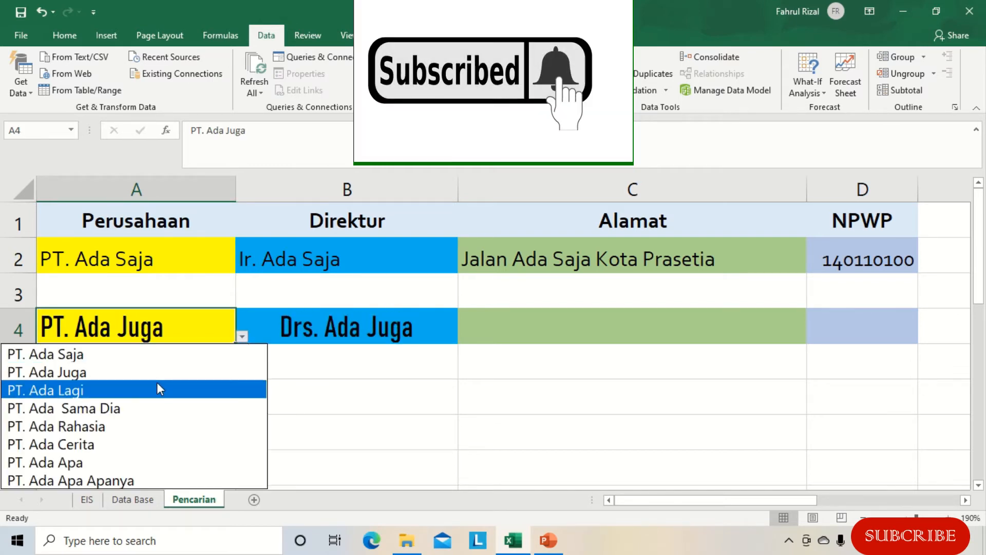
{"action": "left_click", "coordinate": [157, 389]}
{"action": "left_click", "coordinate": [241, 337]}
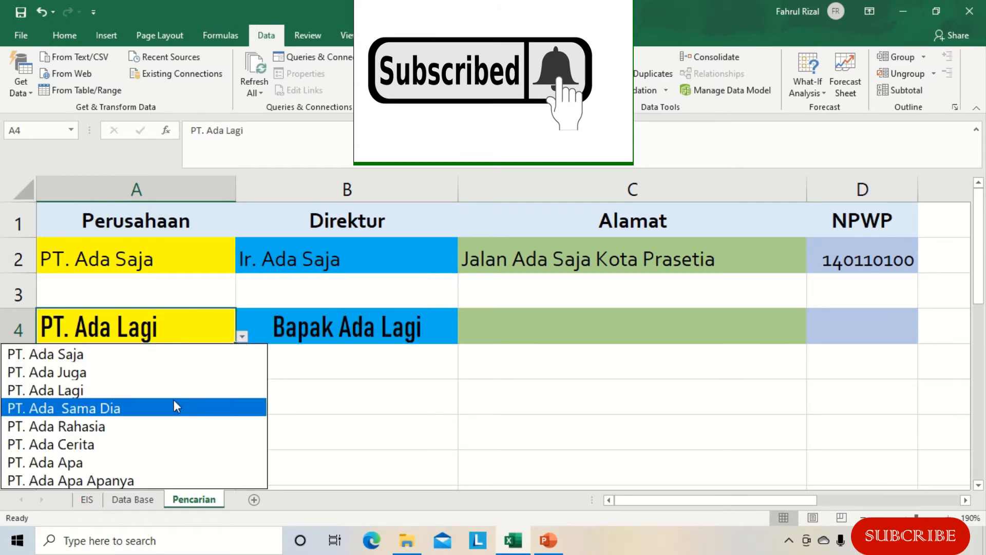
{"action": "left_click", "coordinate": [174, 400]}
{"action": "left_click", "coordinate": [241, 337]}
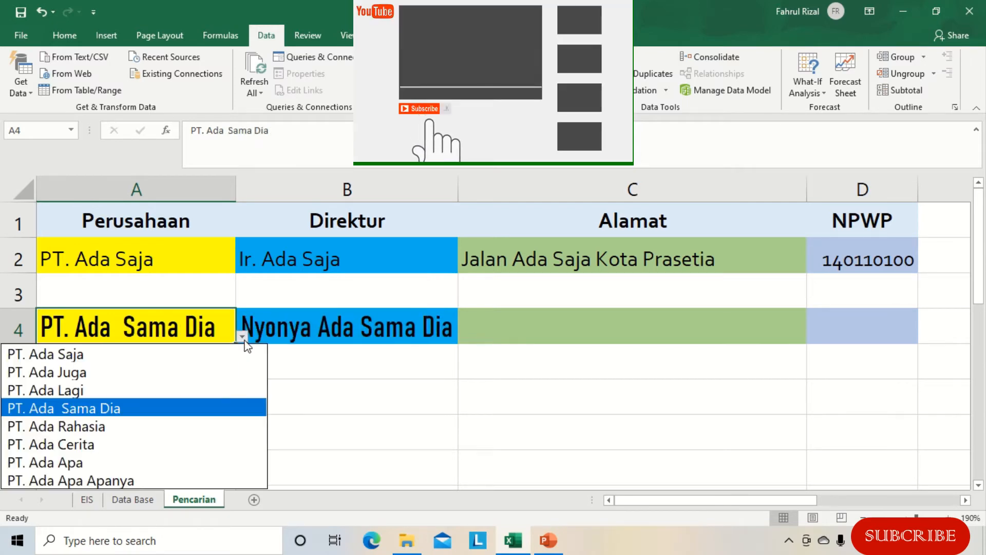
{"action": "left_click", "coordinate": [167, 427]}
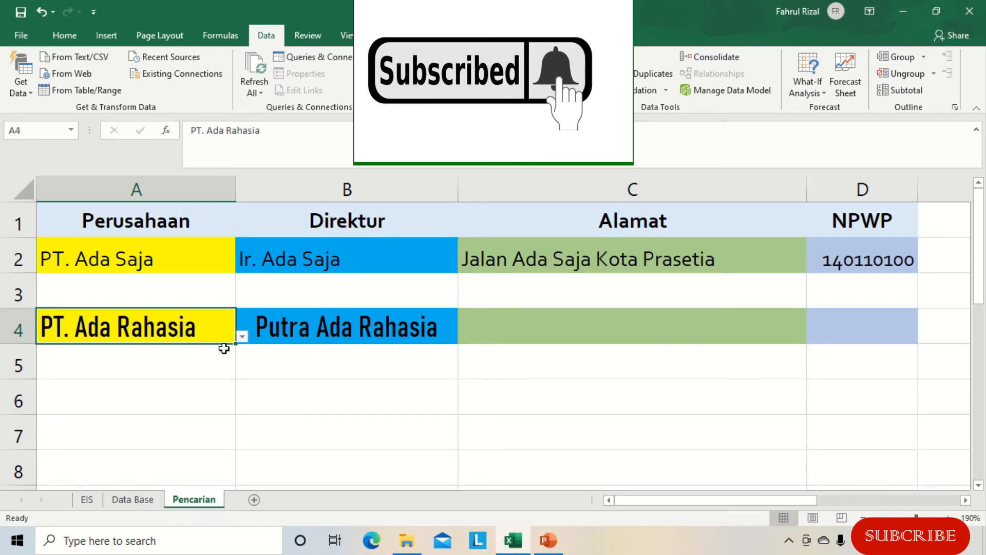
{"action": "left_click", "coordinate": [242, 336]}
{"action": "left_click", "coordinate": [163, 364]}
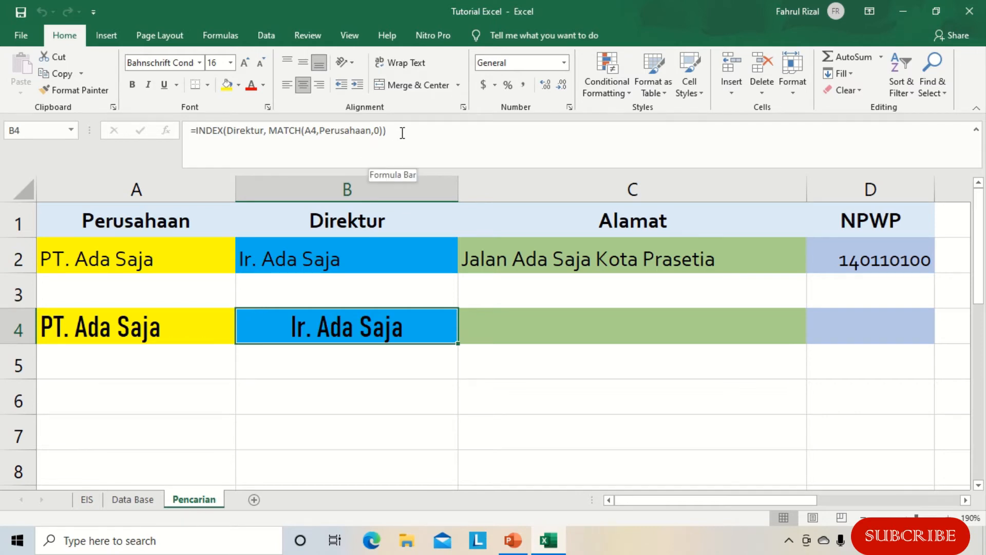
- Copy the full formula text from B4 and paste it into cell C4 under Alamat, keeping the A4 reference
{"action": "left_click_drag", "start_coordinate": [402, 133], "coordinate": [179, 135]}
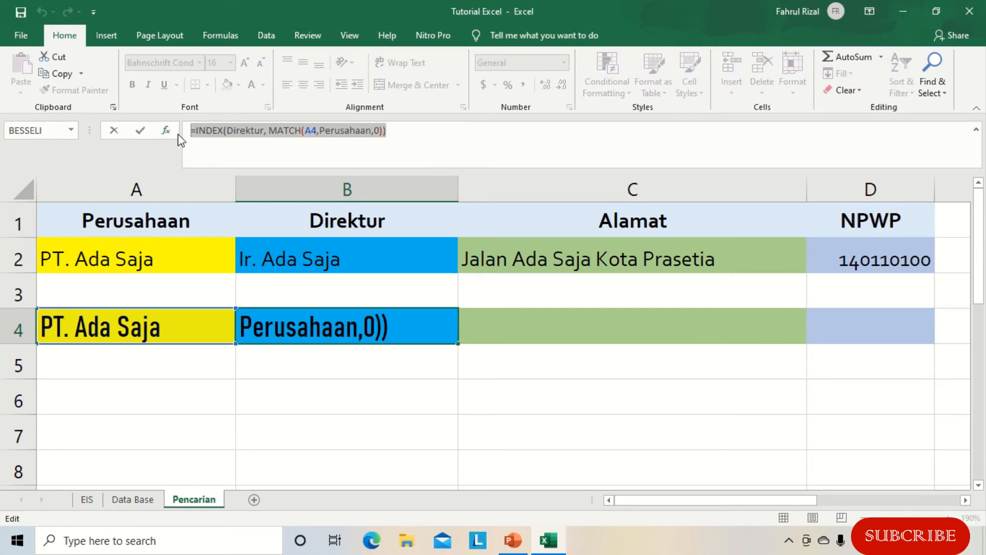
{"action": "key", "text": "ctrl+c"}
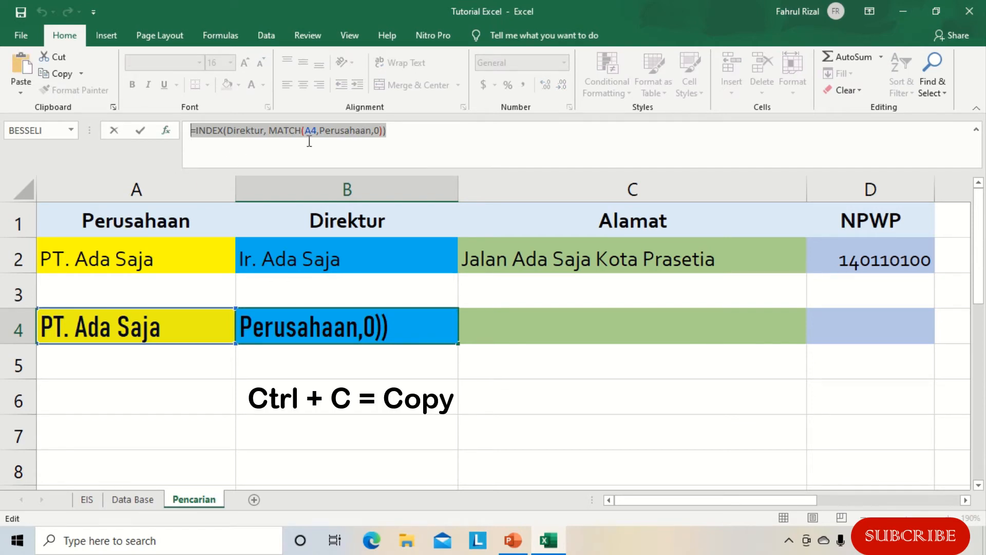
{"action": "left_click", "coordinate": [139, 133]}
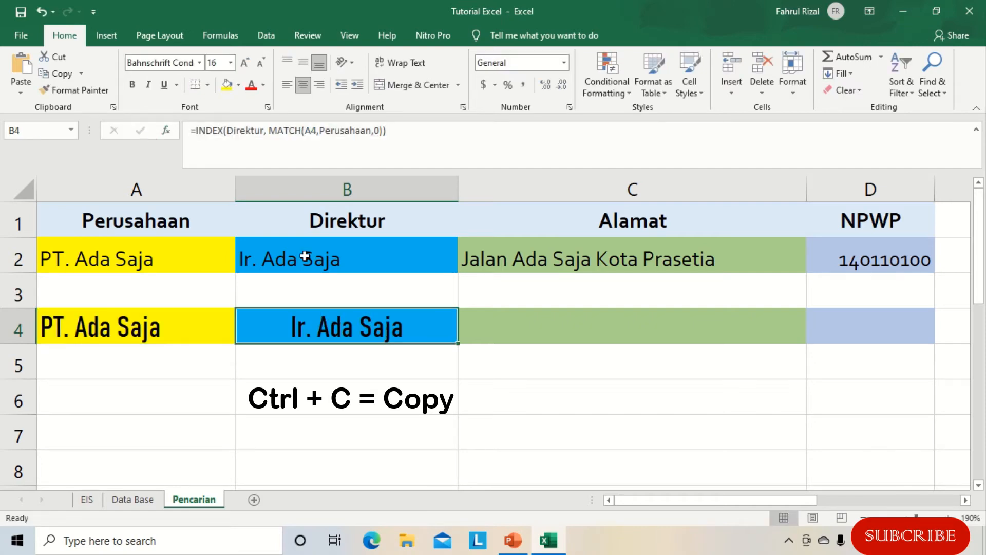
{"action": "left_click", "coordinate": [504, 327]}
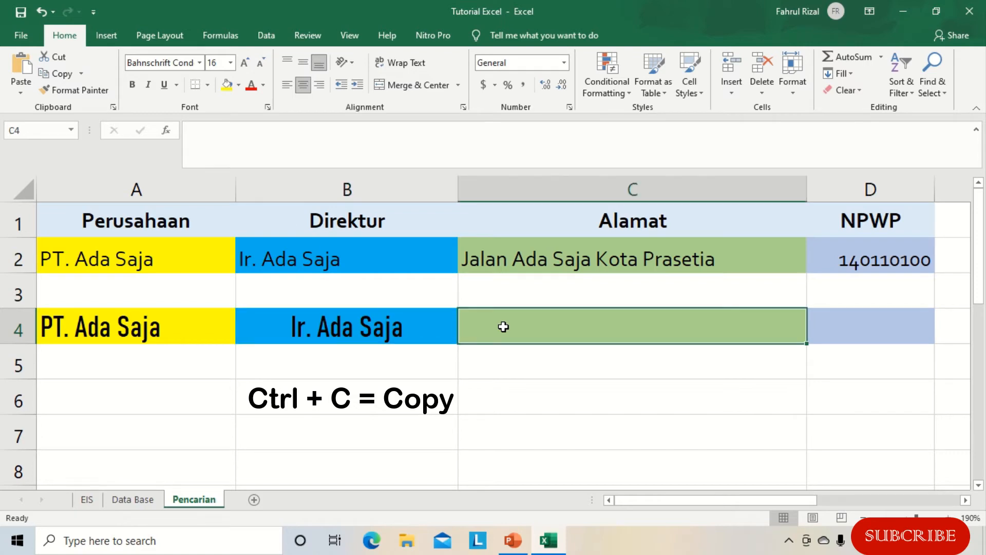
{"action": "left_click", "coordinate": [226, 133]}
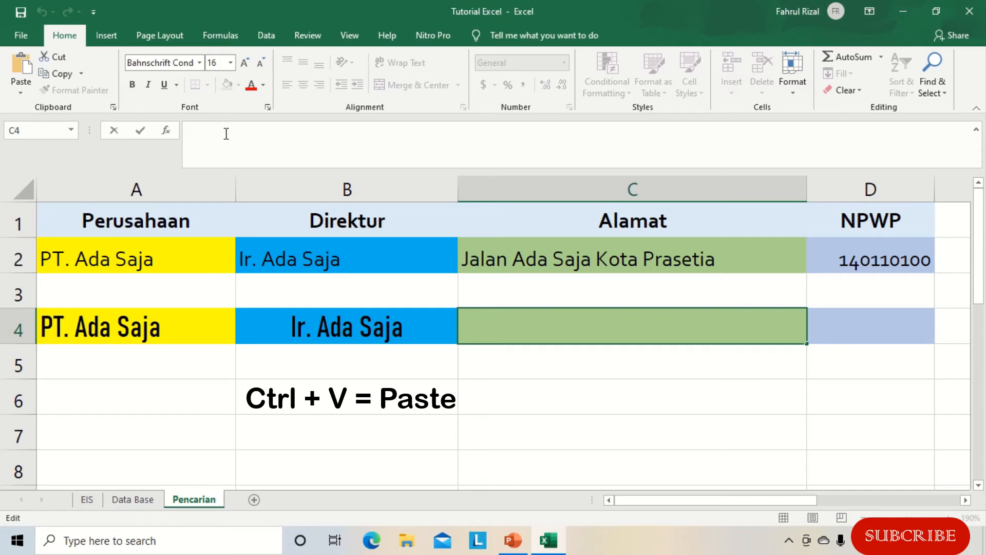
{"action": "key", "text": "ctrl+v"}
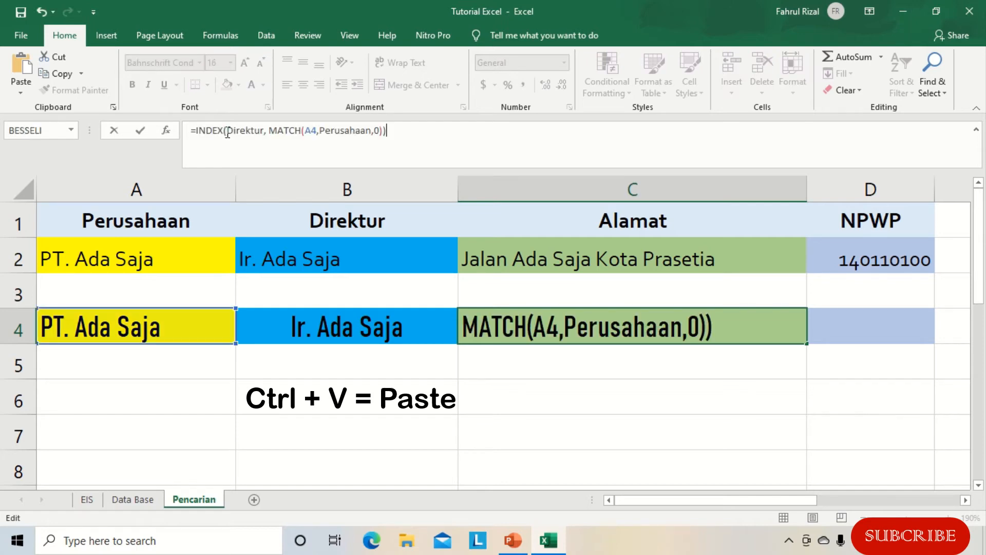
- Replace the Direktur array in the C4 formula with the named range Alamat so it reads =INDEX(Alamat, MATCH(A4,Perusahaan,0))
{"action": "left_click_drag", "start_coordinate": [227, 132], "coordinate": [264, 131]}
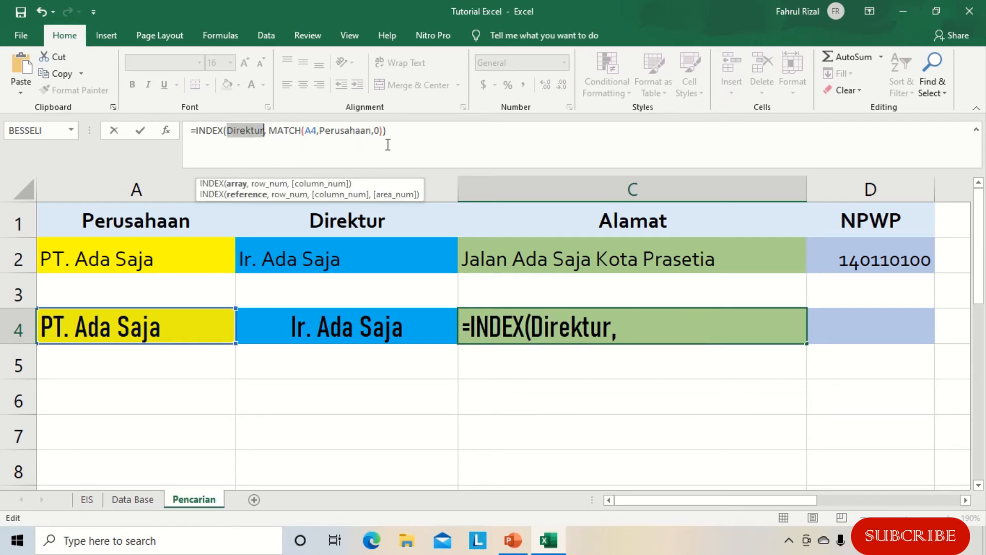
{"action": "type", "text": "Alamat"}
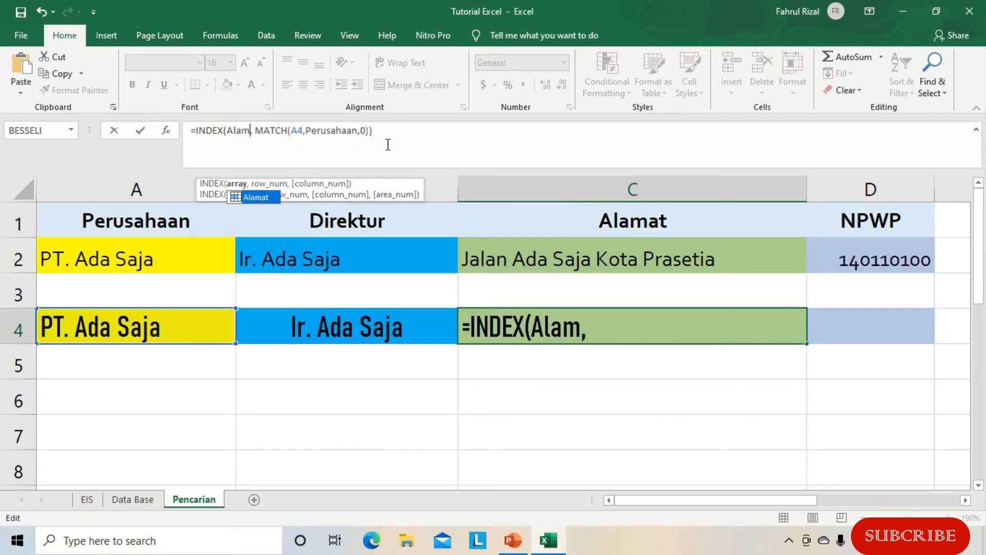
{"action": "double_click", "coordinate": [258, 198]}
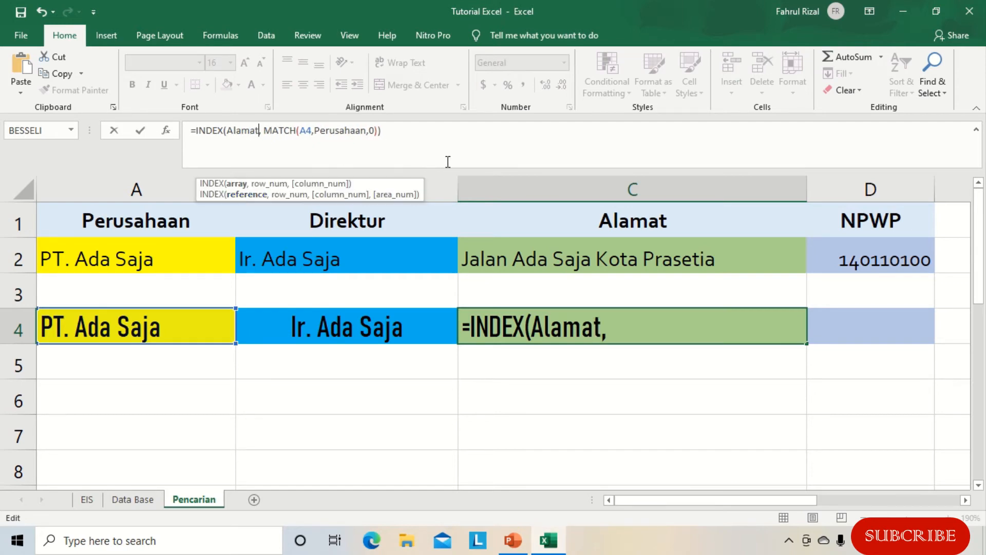
{"action": "left_click", "coordinate": [141, 132]}
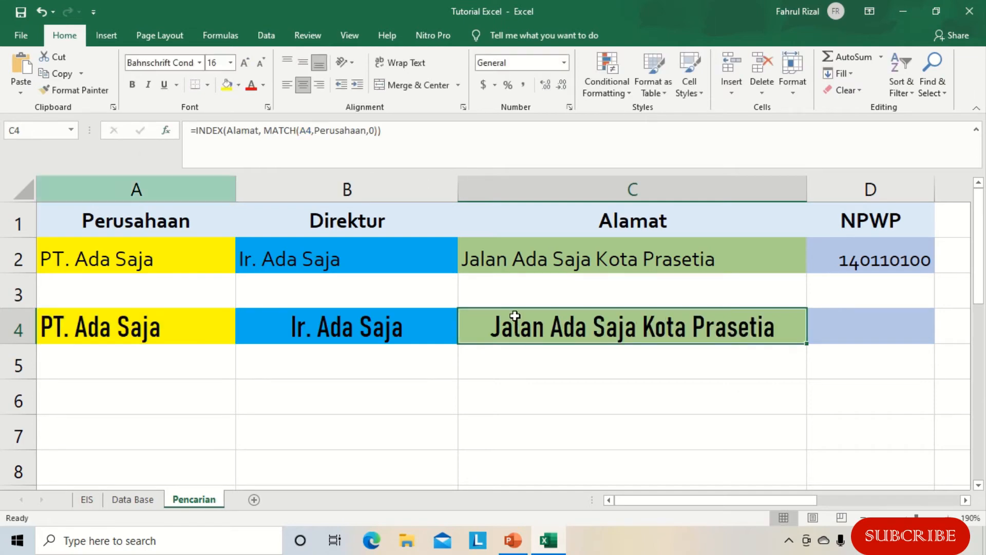
- Paste the copied formula into cell D4 and replace Direktur with NPWP so it reads =INDEX(NPWP, MATCH(A4,Perusahaan,0))
{"action": "left_click", "coordinate": [868, 328]}
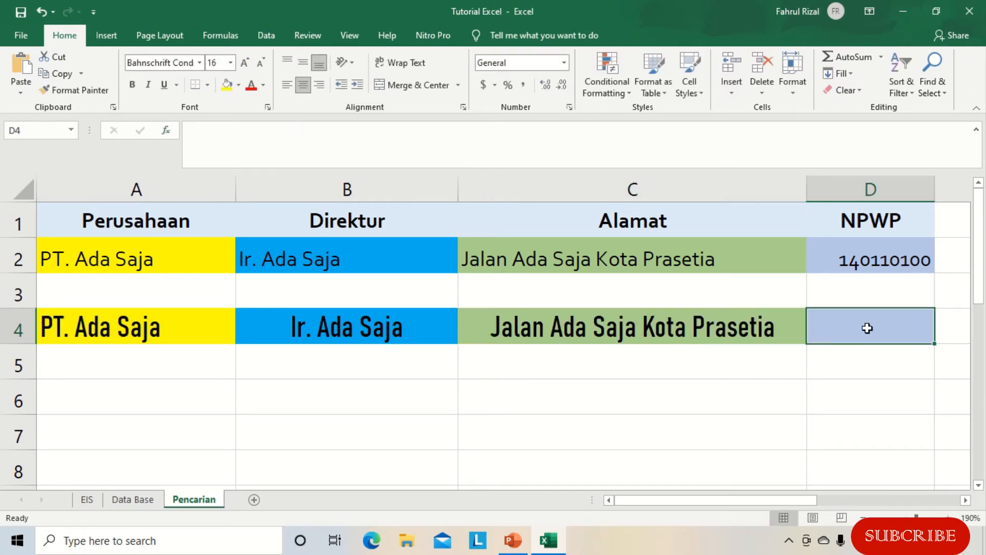
{"action": "left_click", "coordinate": [229, 141]}
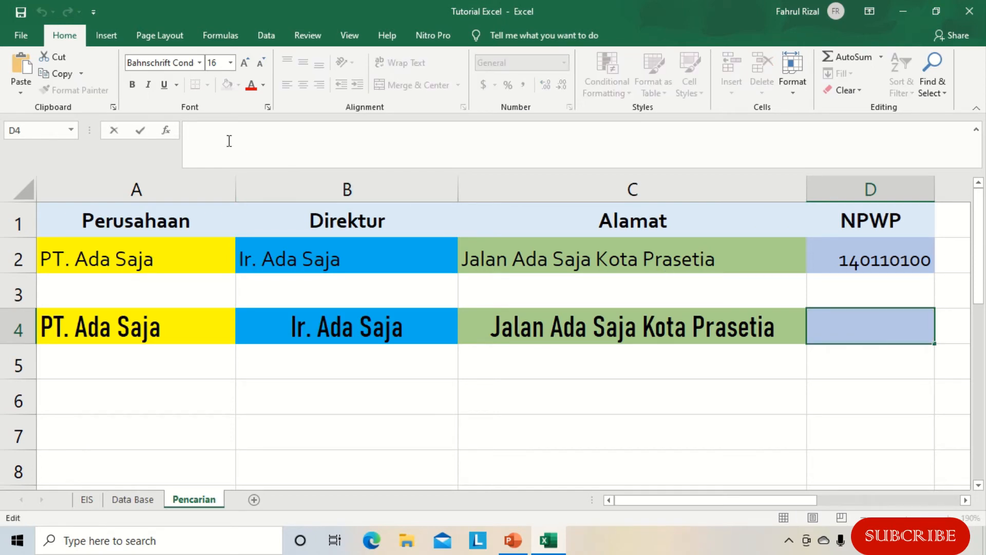
{"action": "key", "text": "ctrl+v"}
{"action": "left_click", "coordinate": [266, 131]}
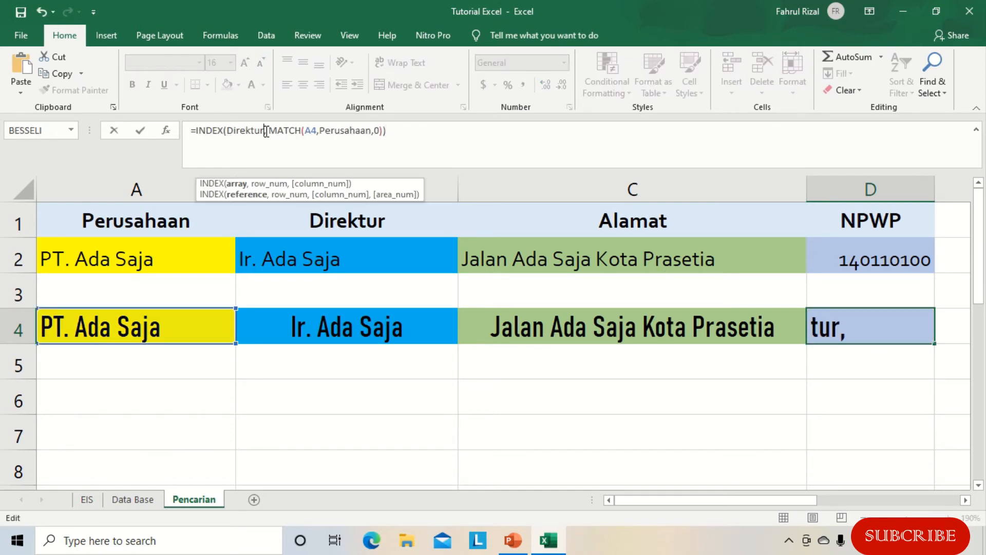
{"action": "left_click_drag", "start_coordinate": [259, 132], "coordinate": [229, 128]}
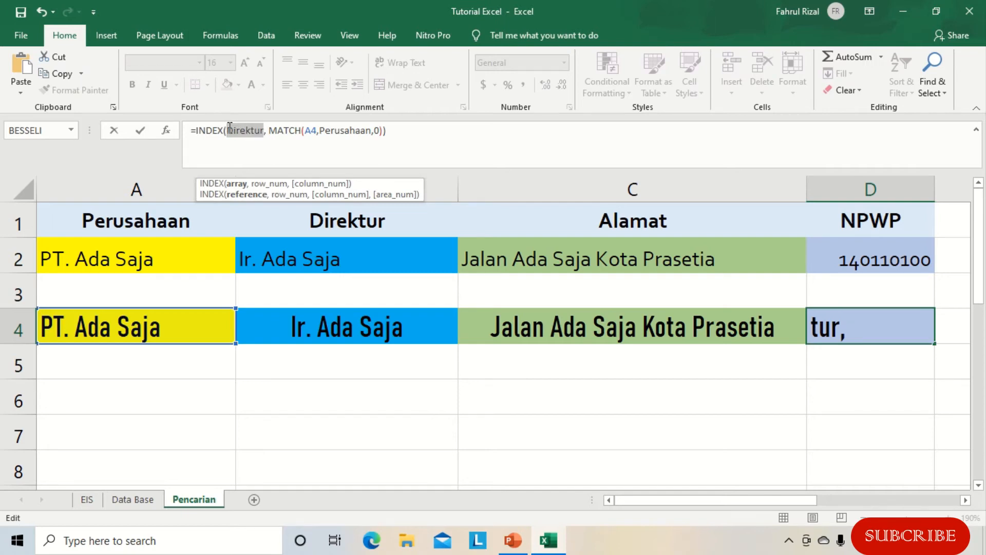
{"action": "type", "text": "NPWP"}
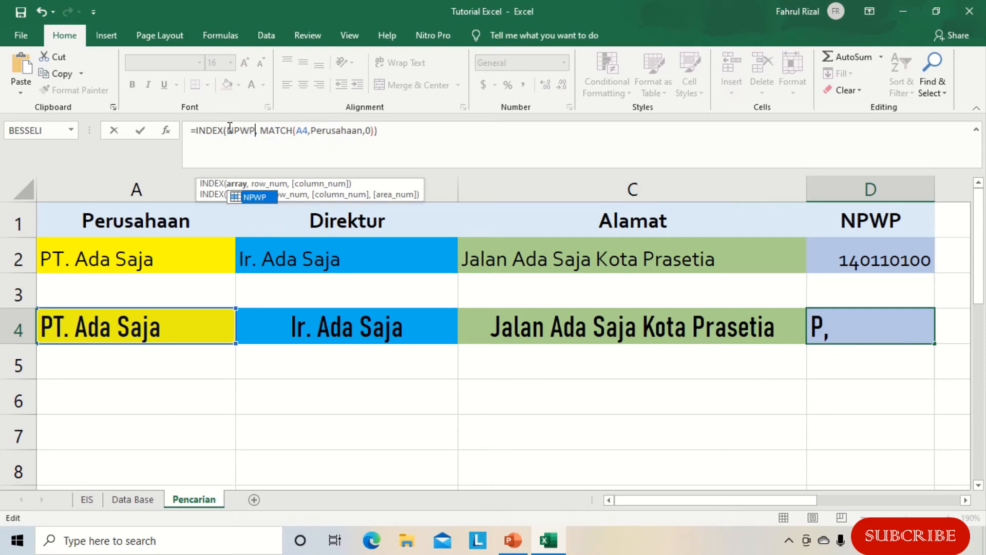
{"action": "left_click", "coordinate": [140, 131]}
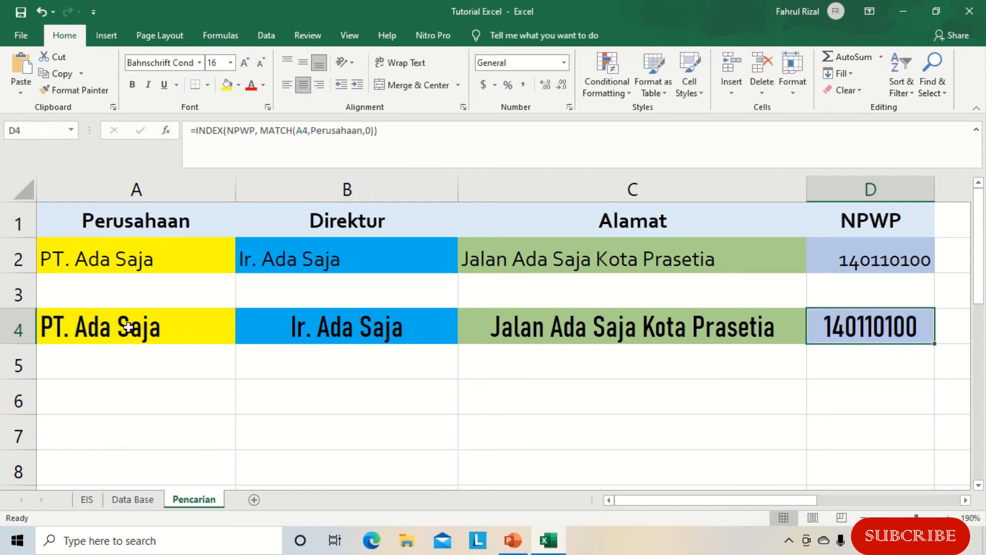
- Test the lookup by setting A4 to PT. Ada Juga, Ada Lagi, Ada Sama Dia, Ada Rahasia, Ada Cerita, Ada Apa and finally PT. Ada Apa Apanya
{"action": "left_click", "coordinate": [185, 326]}
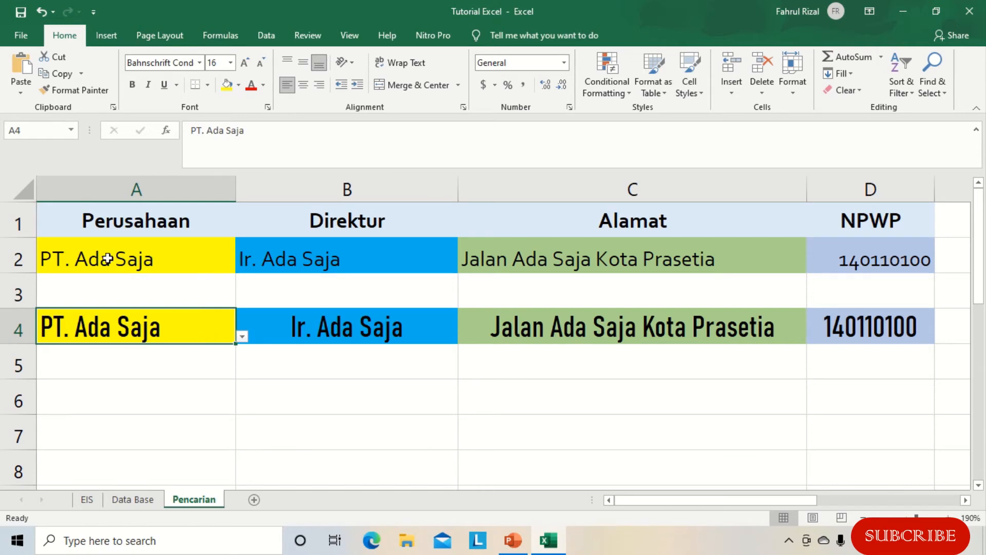
{"action": "left_click", "coordinate": [242, 337]}
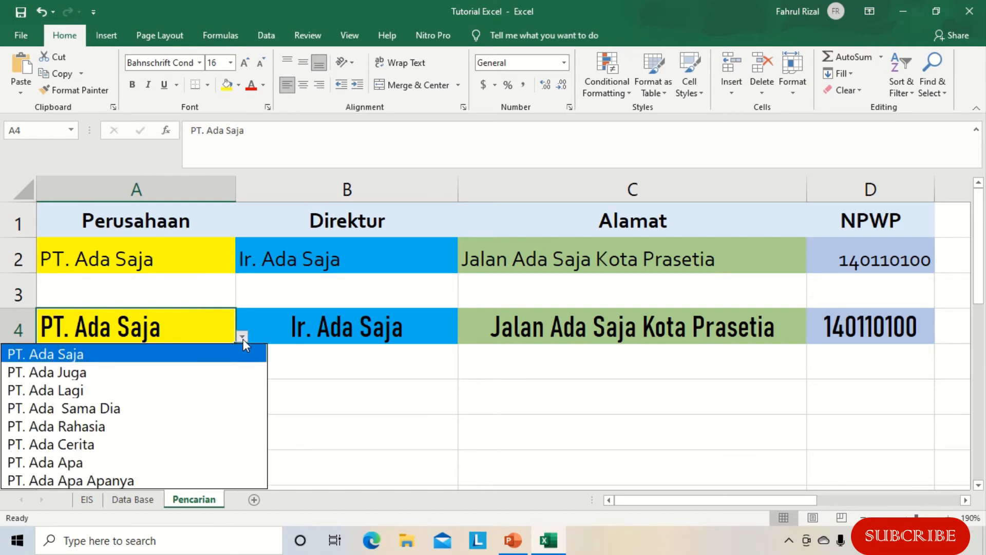
{"action": "left_click", "coordinate": [138, 372]}
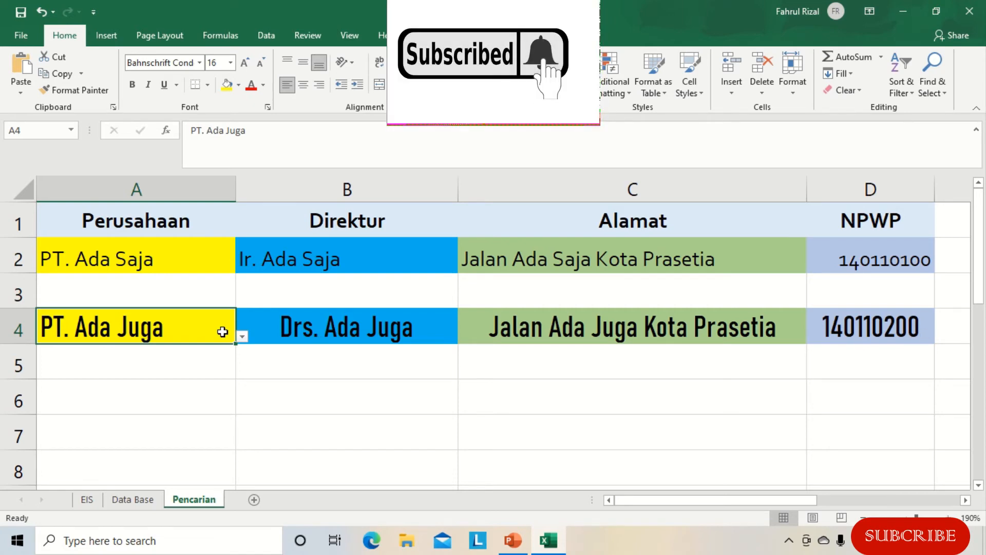
{"action": "left_click", "coordinate": [242, 337]}
{"action": "left_click", "coordinate": [99, 389]}
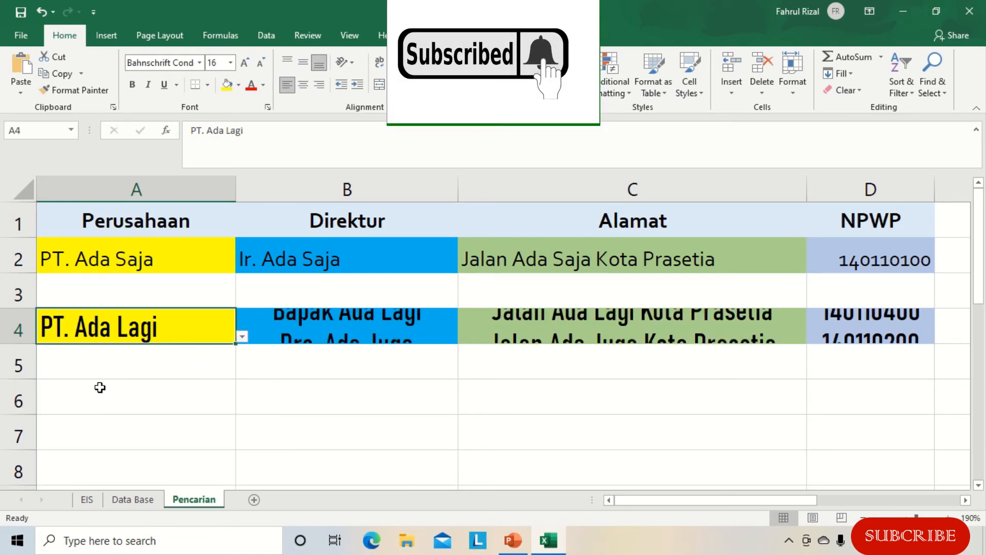
{"action": "left_click", "coordinate": [242, 337]}
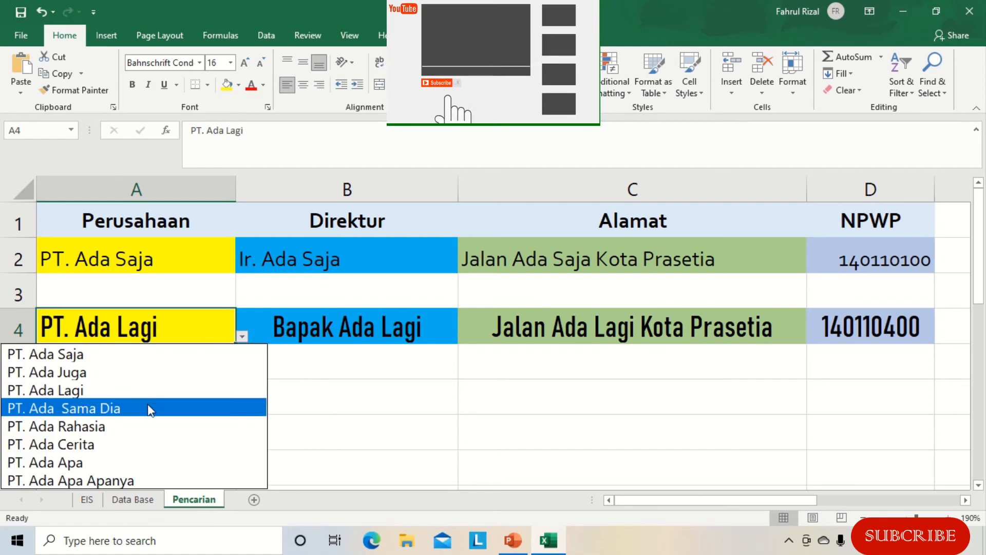
{"action": "left_click", "coordinate": [148, 404]}
{"action": "left_click", "coordinate": [242, 338]}
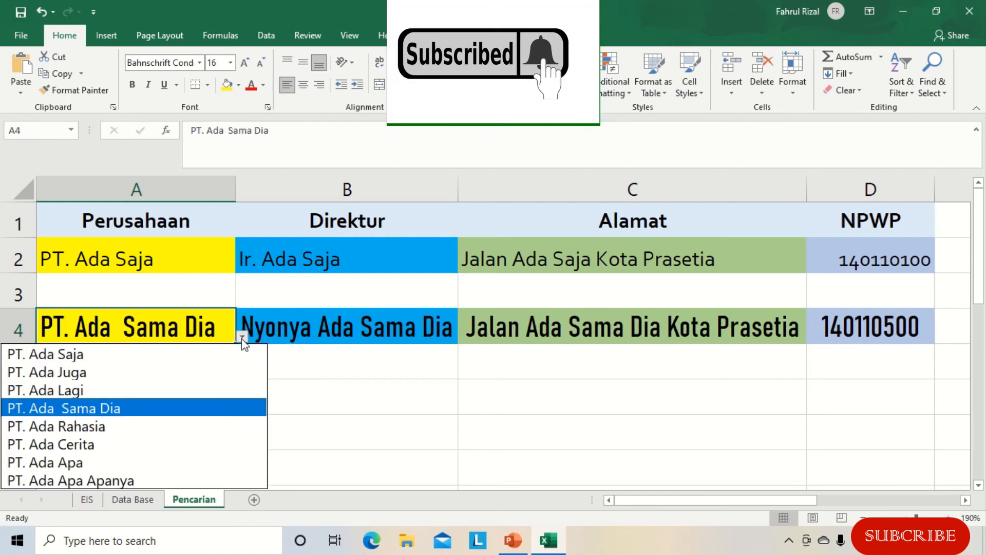
{"action": "left_click", "coordinate": [167, 420]}
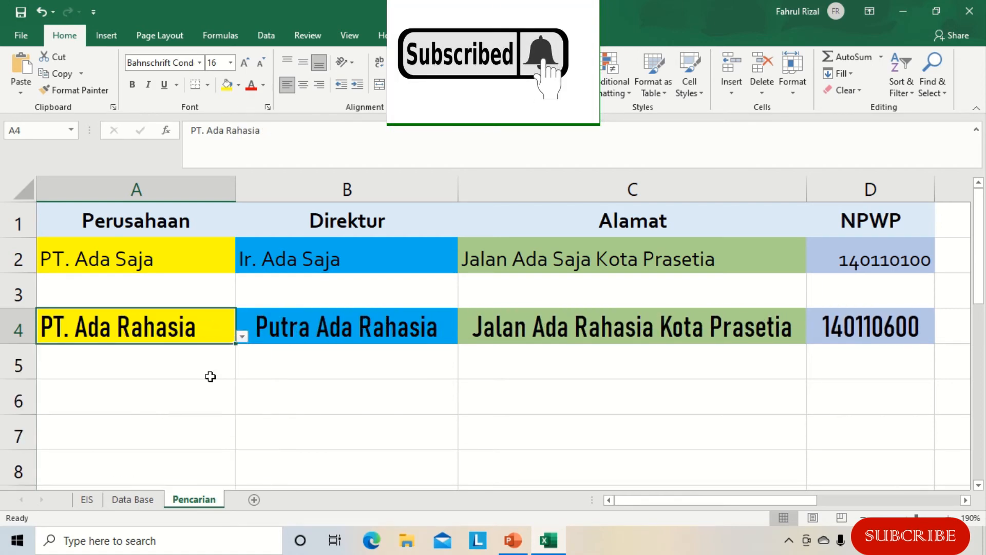
{"action": "left_click", "coordinate": [242, 338]}
{"action": "left_click", "coordinate": [146, 445]}
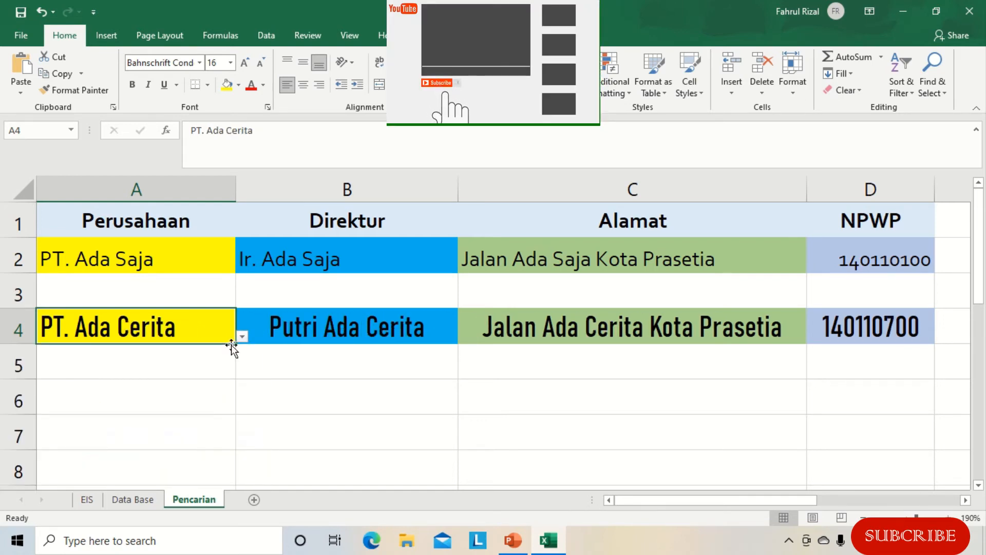
{"action": "left_click", "coordinate": [242, 337]}
{"action": "left_click", "coordinate": [138, 464]}
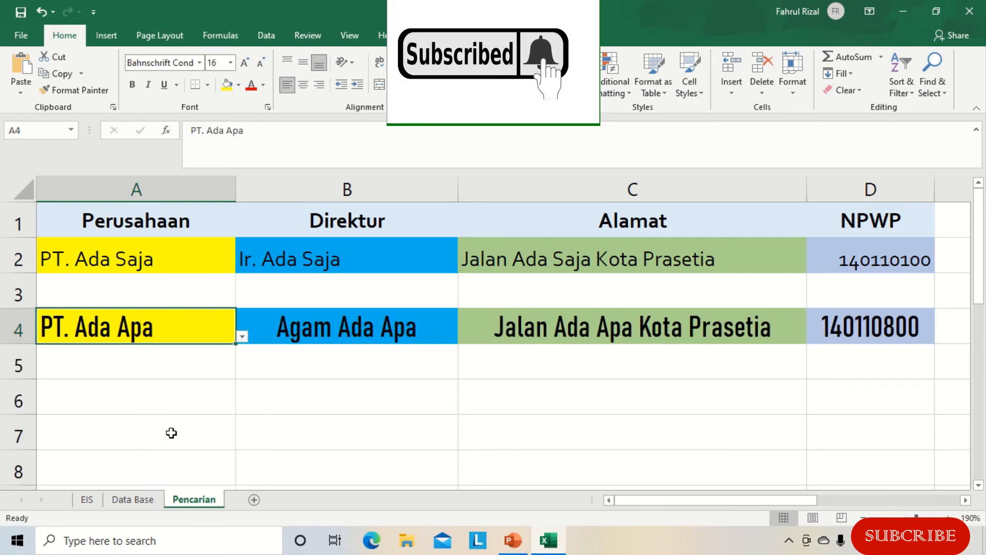
{"action": "left_click", "coordinate": [242, 337]}
{"action": "left_click", "coordinate": [146, 473]}
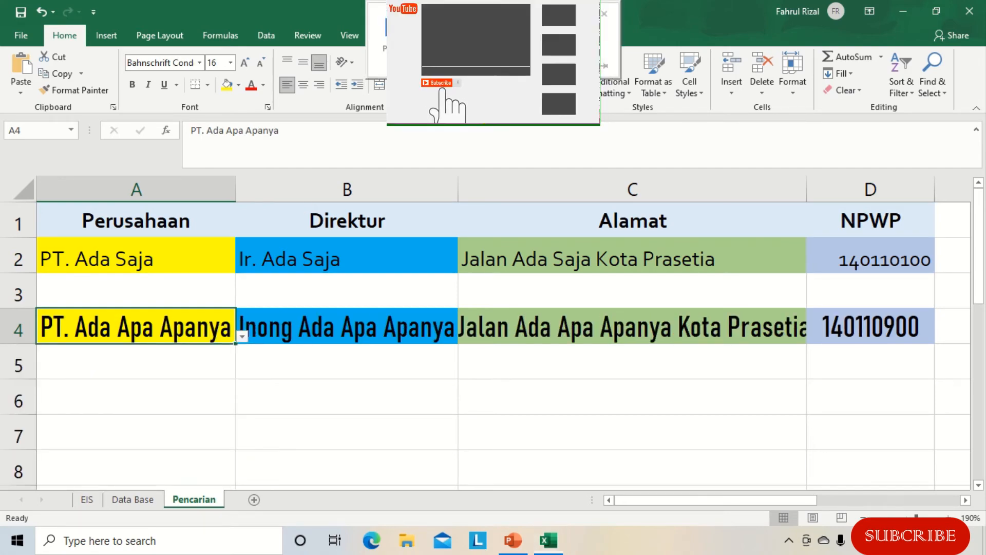
{"action": "left_click", "coordinate": [198, 374]}
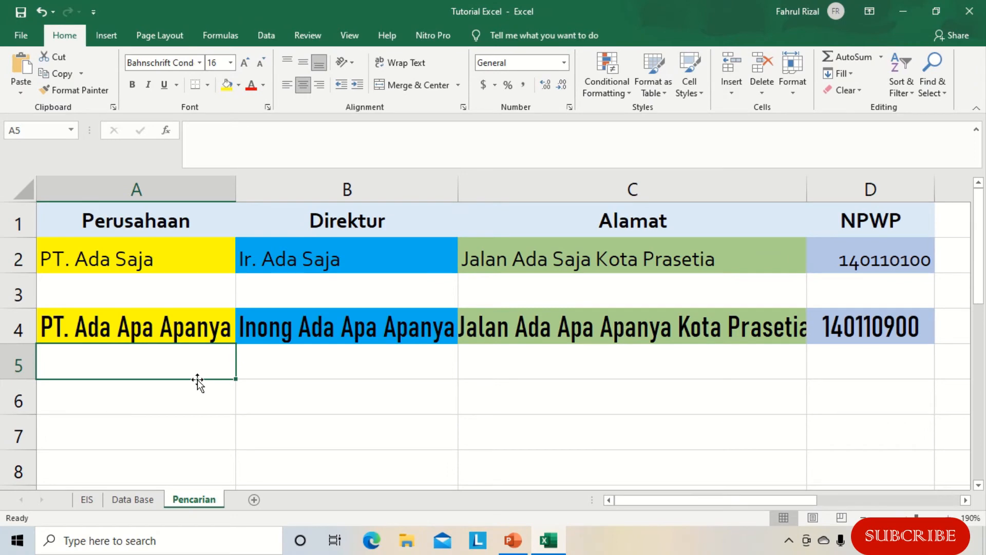
- Add a new company, PT. Ada Saja Juga, in cell A10 of the Data Base sheet
{"action": "left_click", "coordinate": [150, 505]}
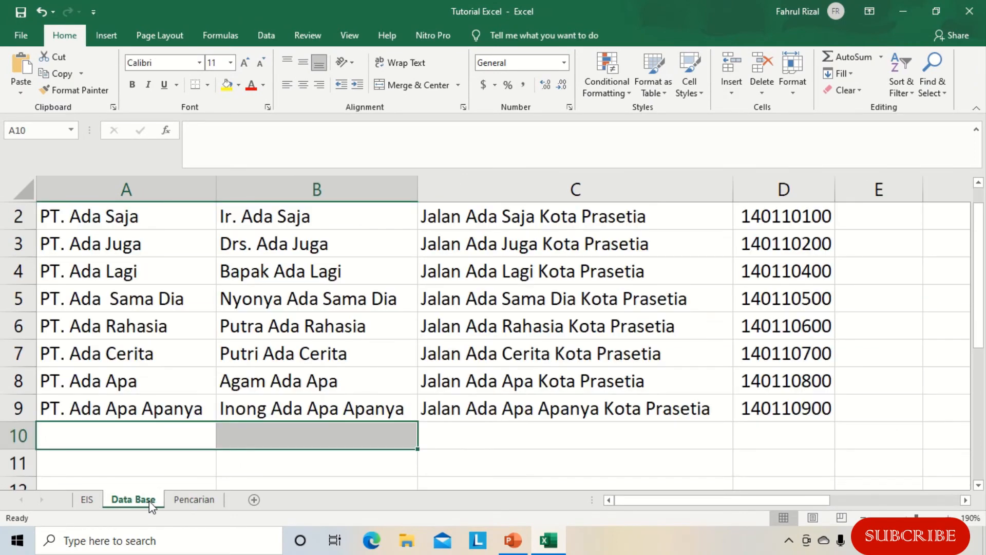
{"action": "left_click", "coordinate": [149, 443]}
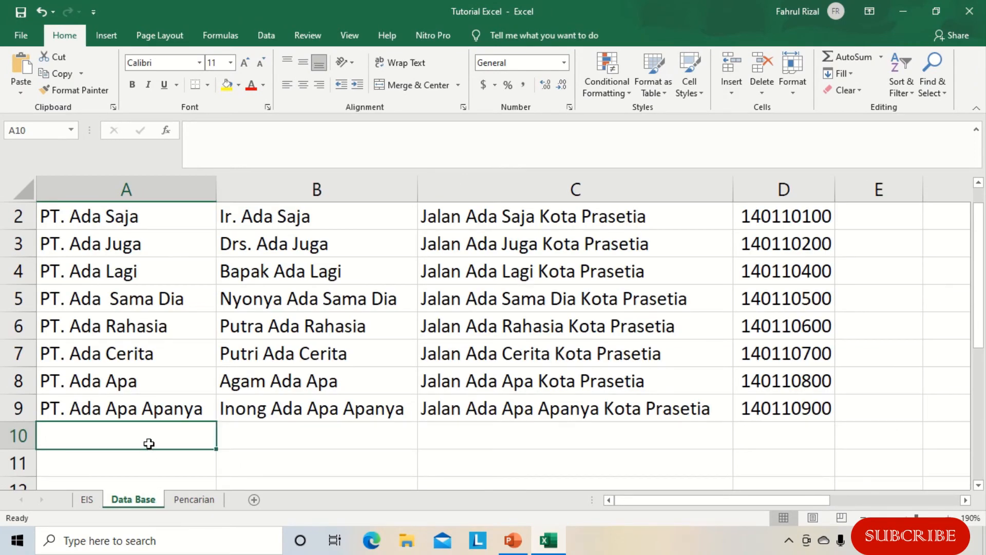
{"action": "type", "text": "PT"}
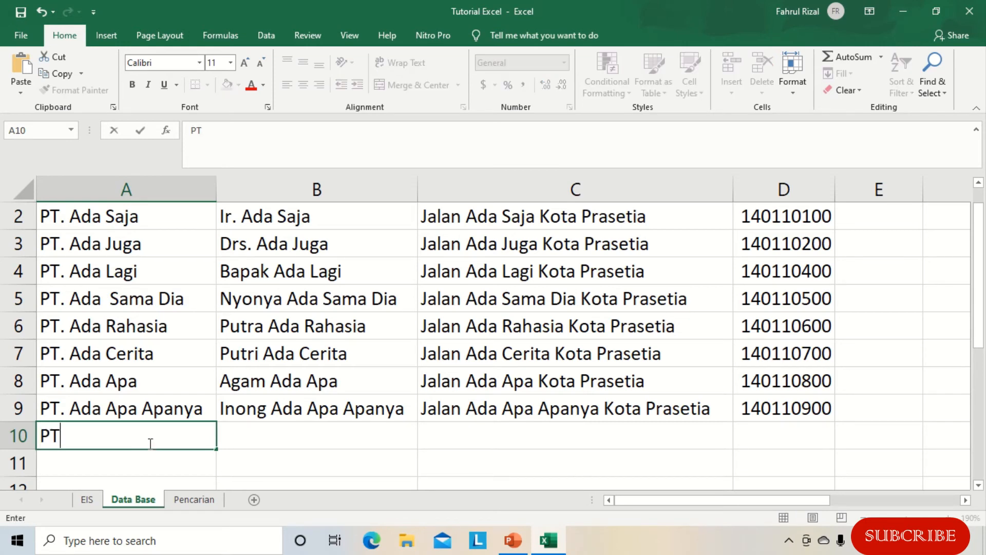
{"action": "type", "text": ". Ada Saja J"}
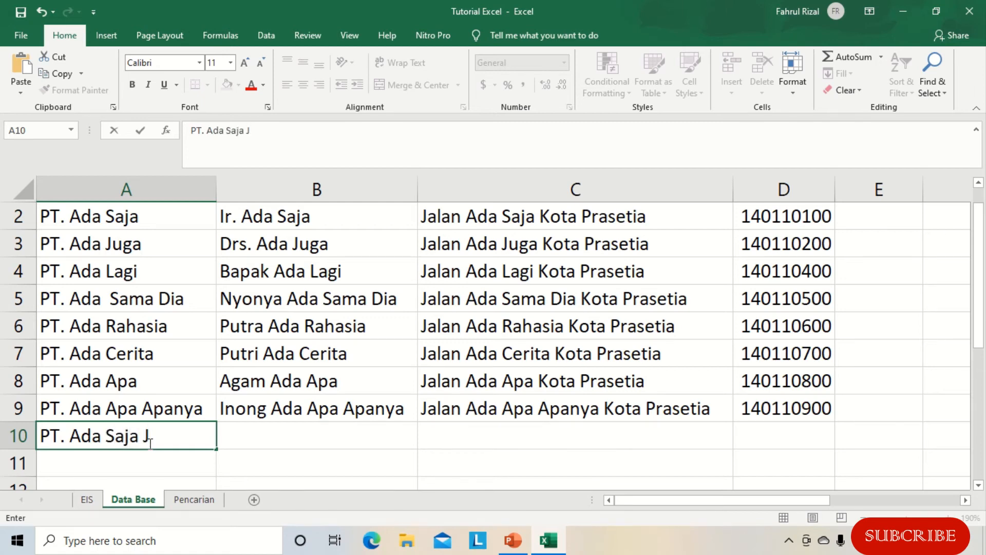
{"action": "type", "text": "uga"}
{"action": "key", "text": "Tab"}
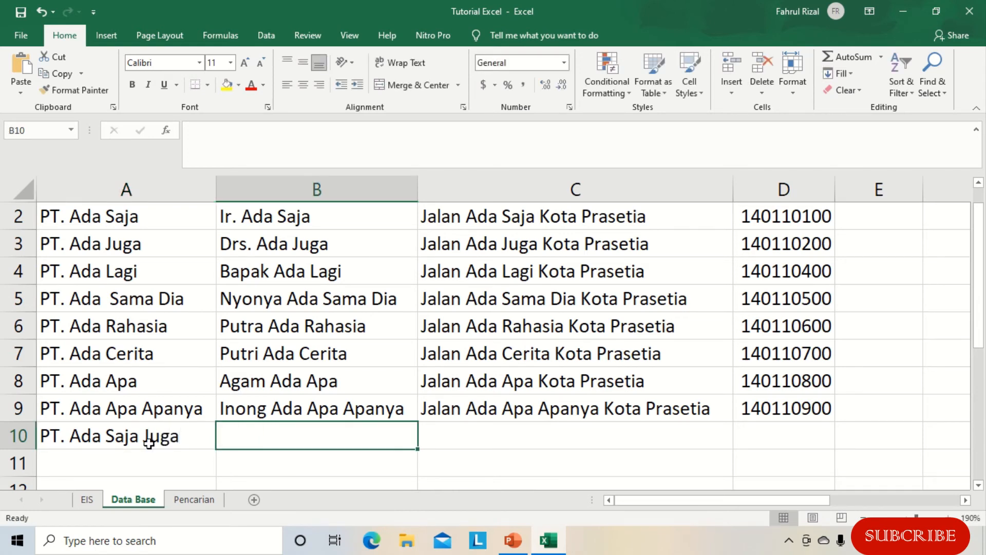
- Enter the new company's director name in cell B10, following the company name and using the title Ir
{"action": "type", "text": "Ir."}
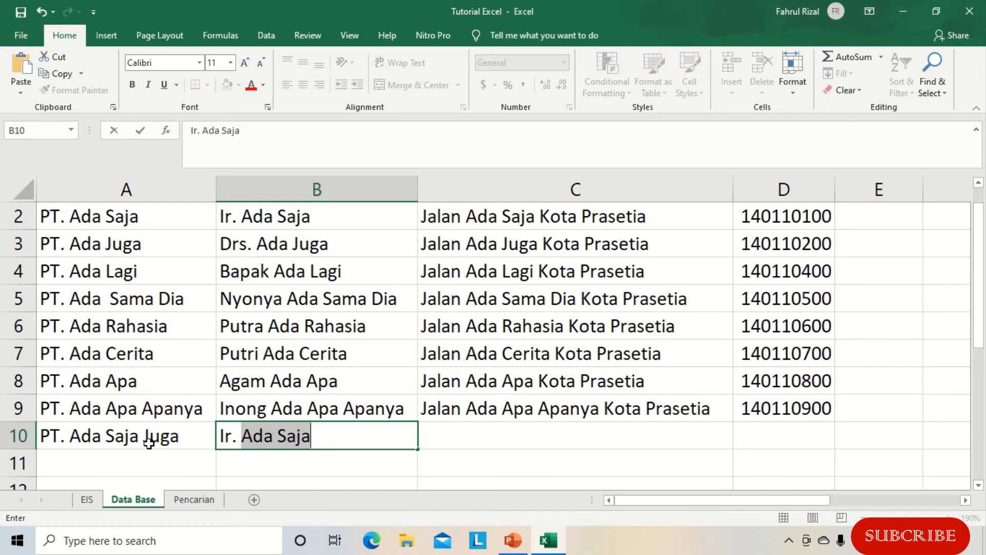
{"action": "left_click", "coordinate": [321, 440]}
{"action": "type", "text": "Juga"}
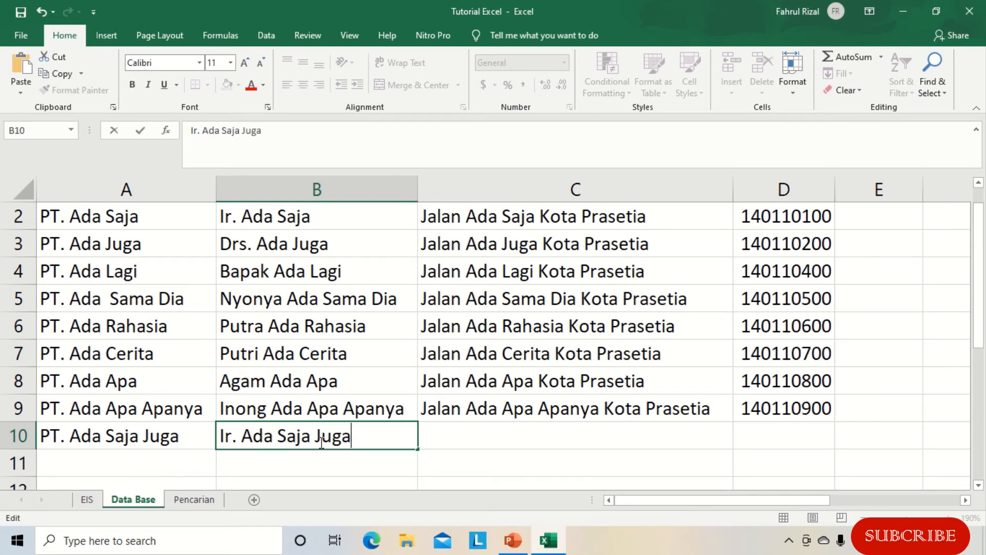
{"action": "key", "text": "Tab"}
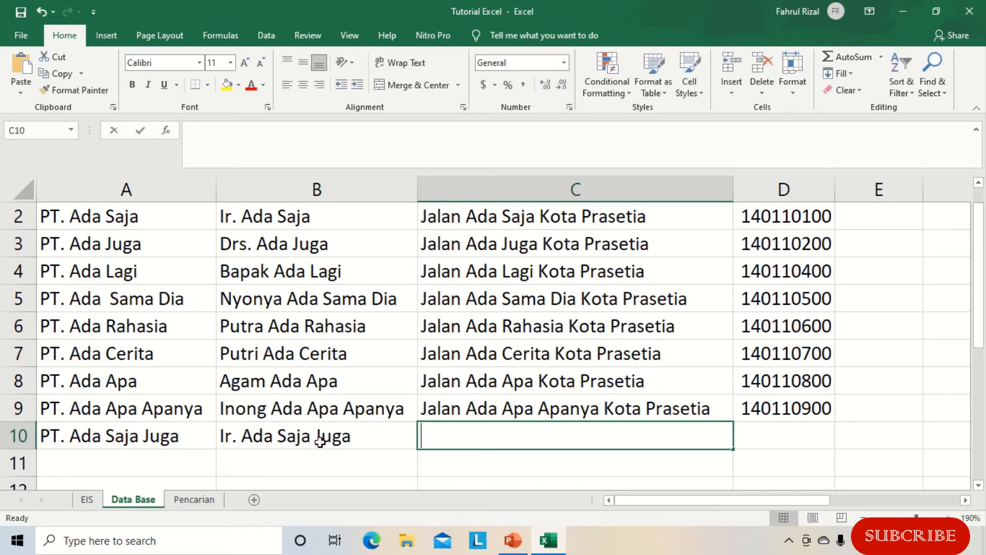
- Enter the new company's address in C10 and fill D10 by extending the NPWP number series from D8:D9
{"action": "type", "text": "Jalan A"}
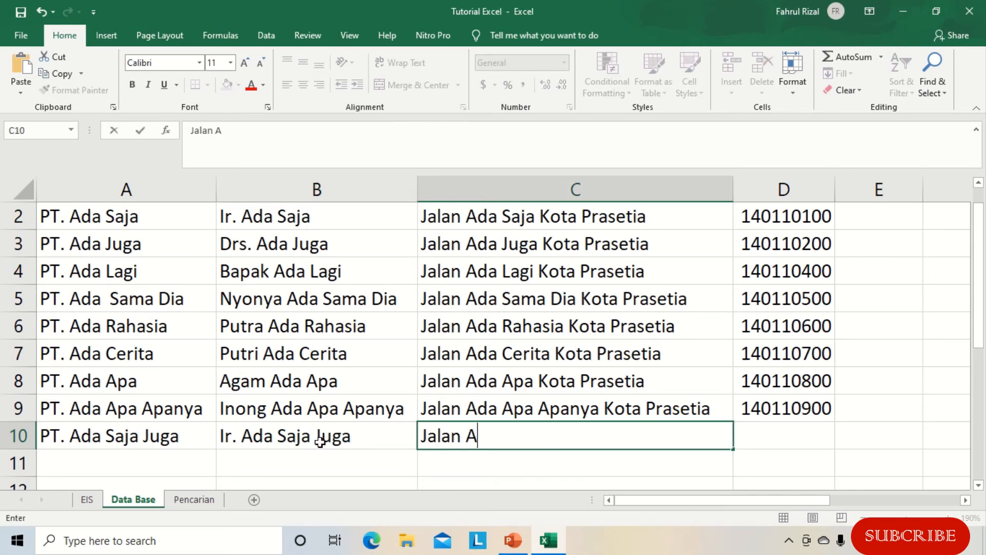
{"action": "type", "text": "da Saja"}
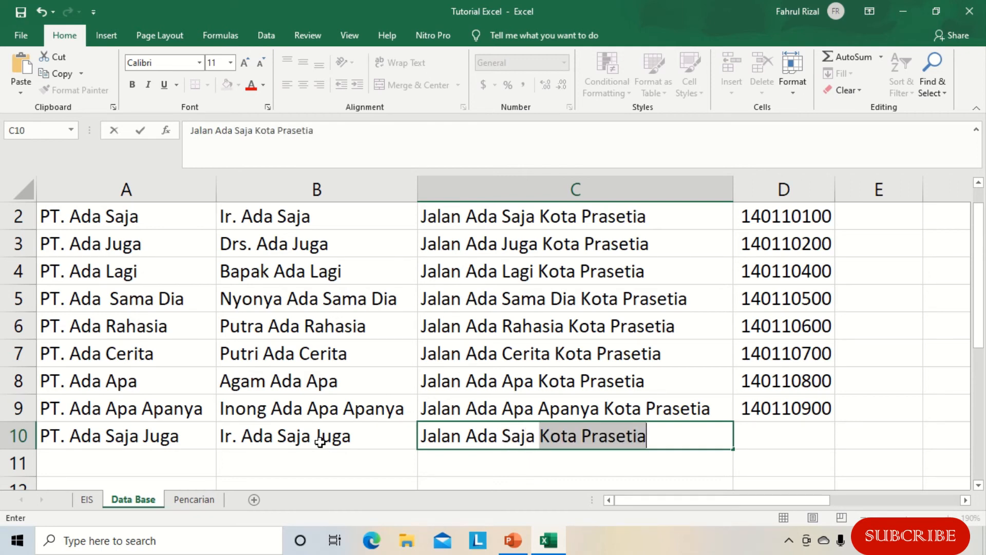
{"action": "type", "text": "Juga "}
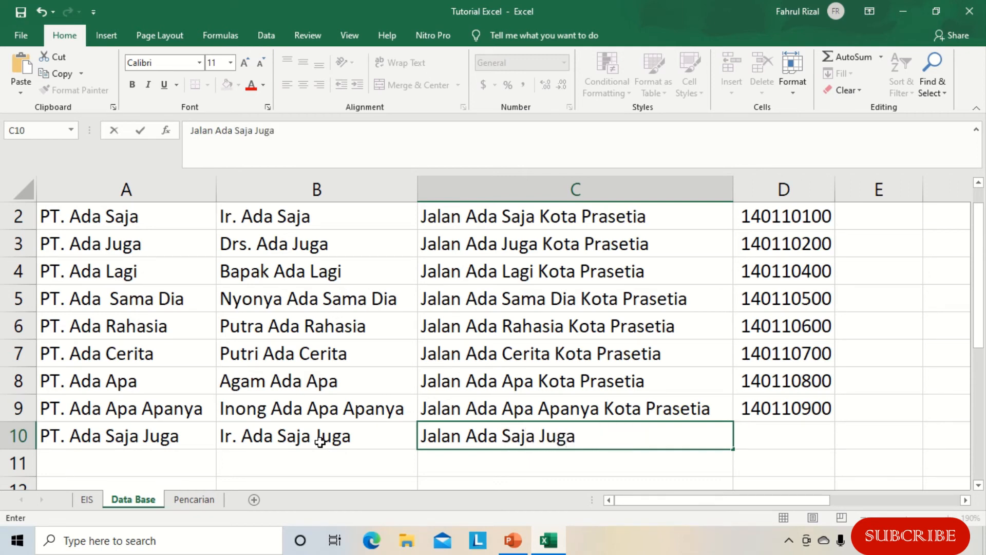
{"action": "type", "text": "Kota Prasetia"}
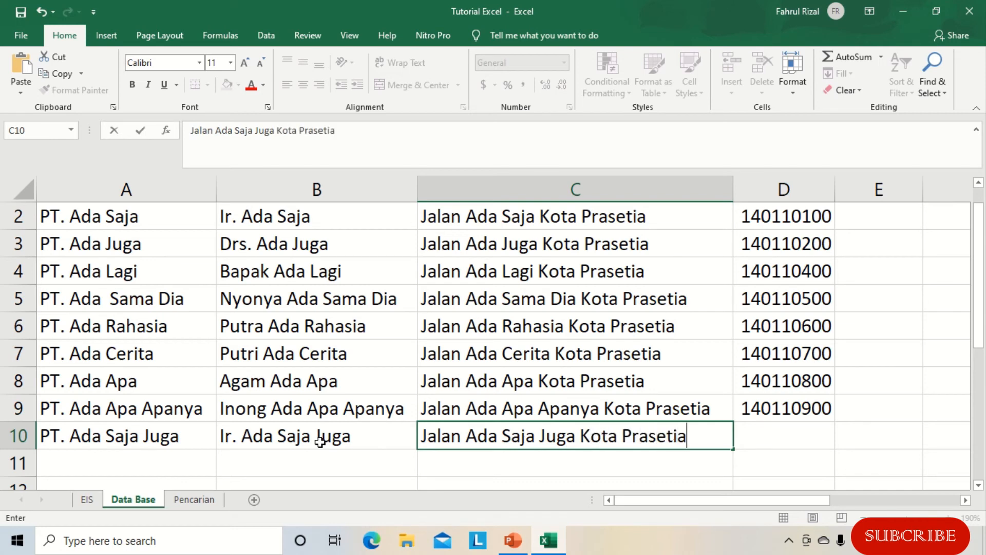
{"action": "key", "text": "Tab"}
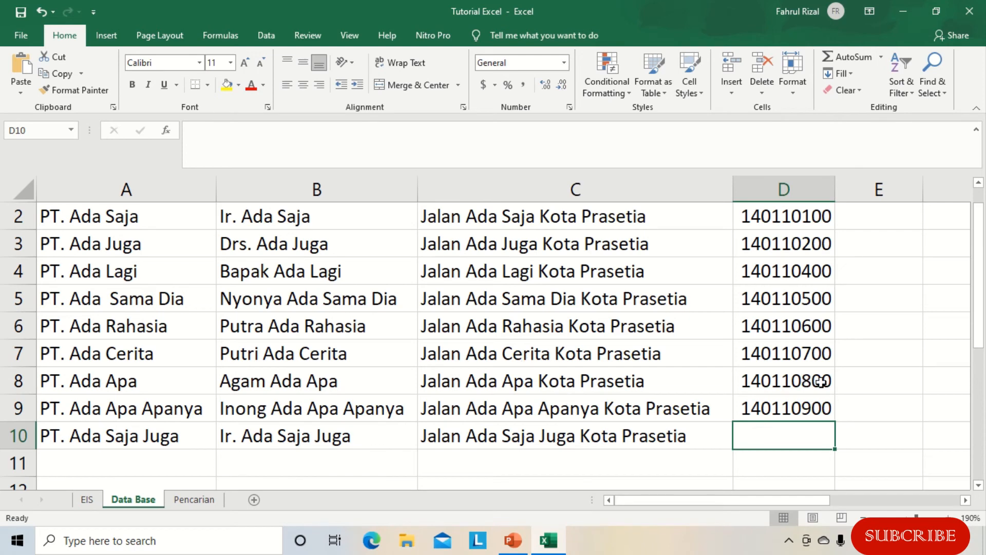
{"action": "left_click_drag", "start_coordinate": [818, 380], "coordinate": [824, 443]}
{"action": "left_click", "coordinate": [794, 435]}
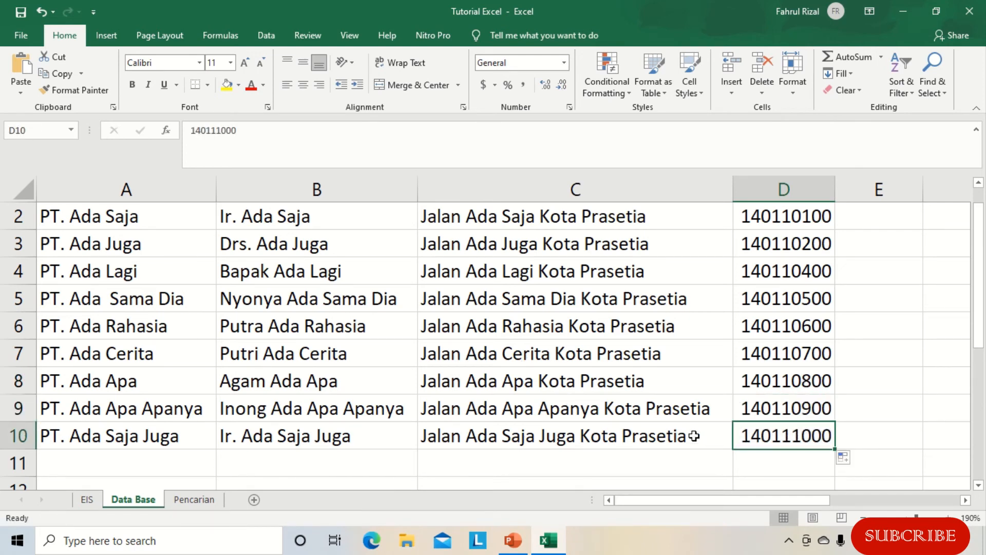
- Add another new company, PT. Ada Rahasia Cerita, in cell A11 of the Data Base sheet
{"action": "scroll", "coordinate": [783, 448], "scroll_direction": "down", "scroll_amount": 1}
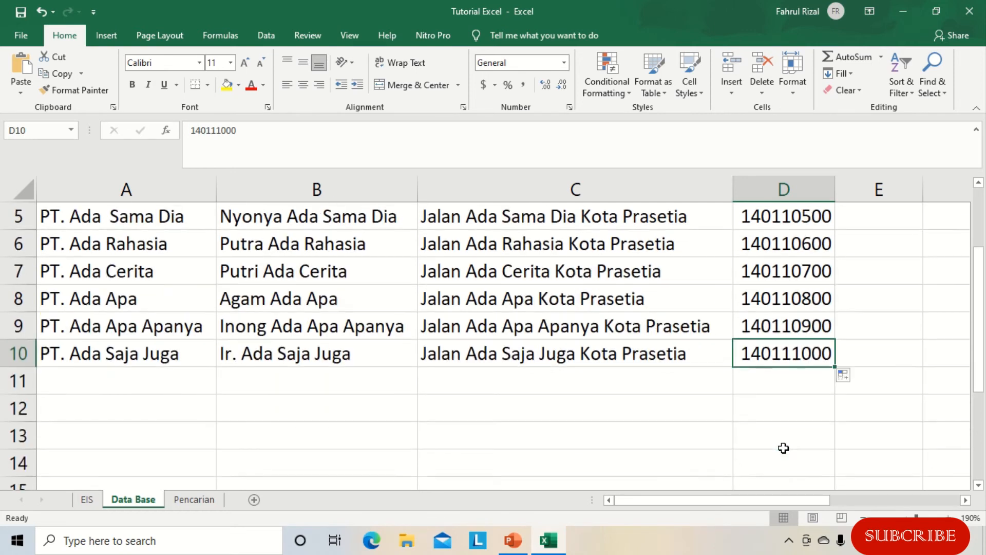
{"action": "left_click", "coordinate": [138, 378]}
{"action": "type", "text": "PT"}
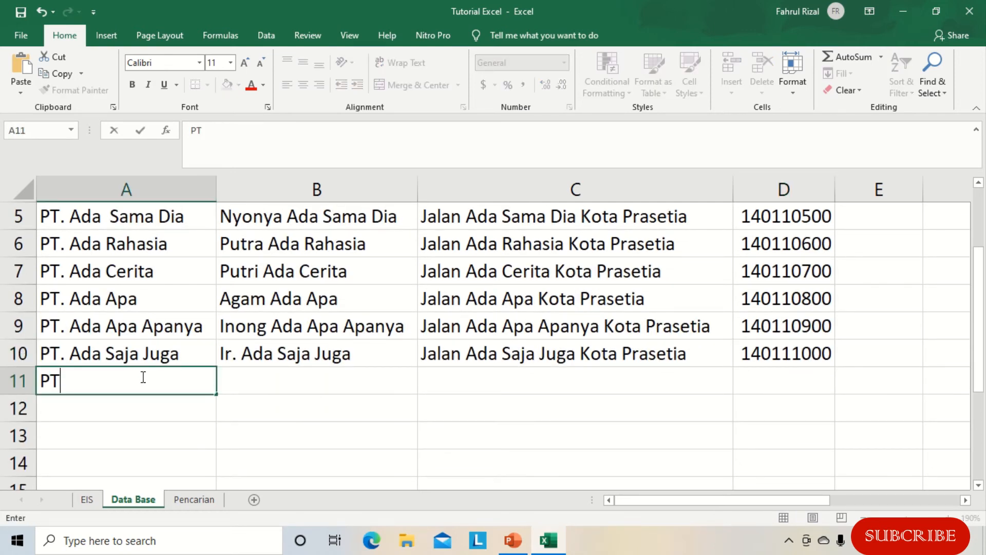
{"action": "type", "text": ". Ada"}
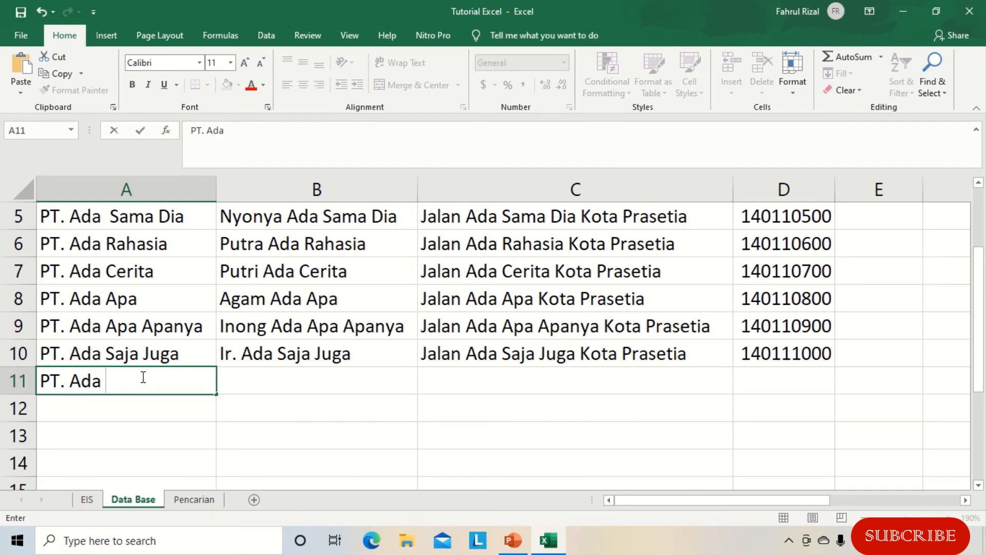
{"action": "type", "text": " Rahasia "}
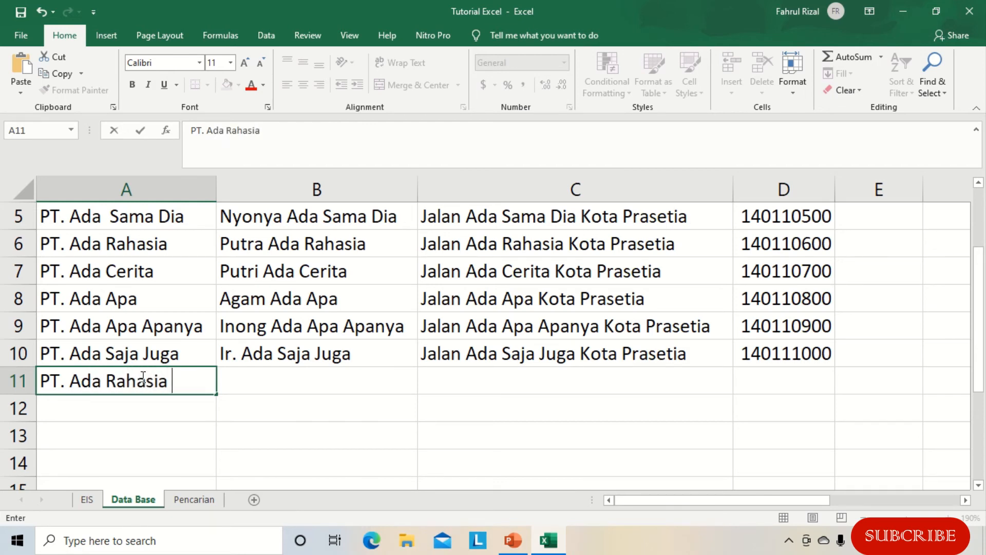
{"action": "type", "text": "Cerita"}
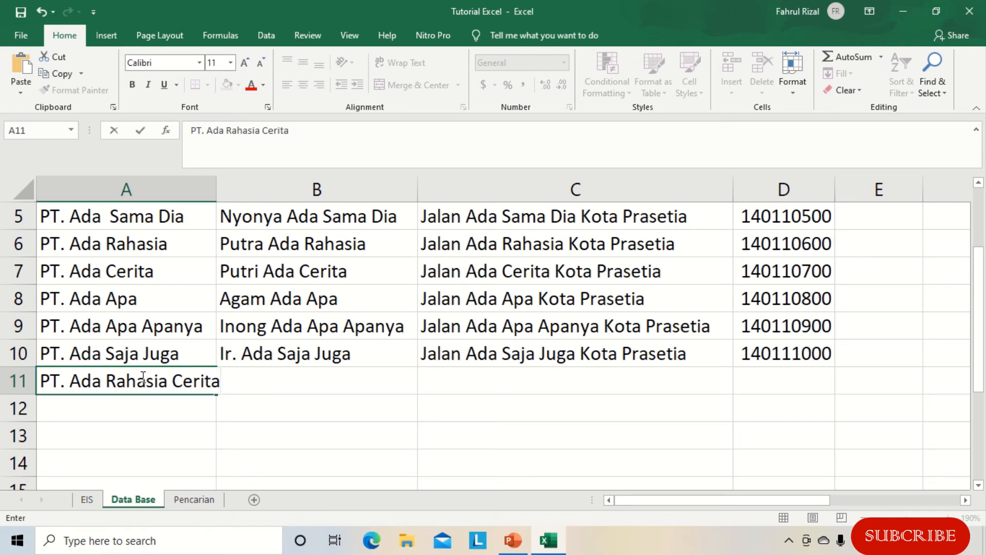
{"action": "key", "text": "Tab"}
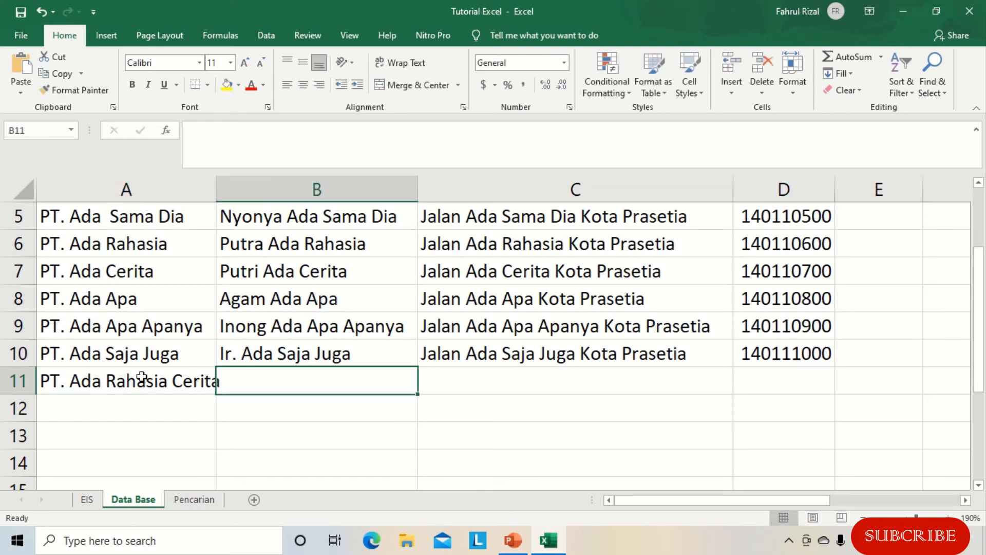
- Enter the director's name for PT. Ada Rahasia Cerita in cell B11, using the title Ibu
{"action": "type", "text": "Ibu I"}
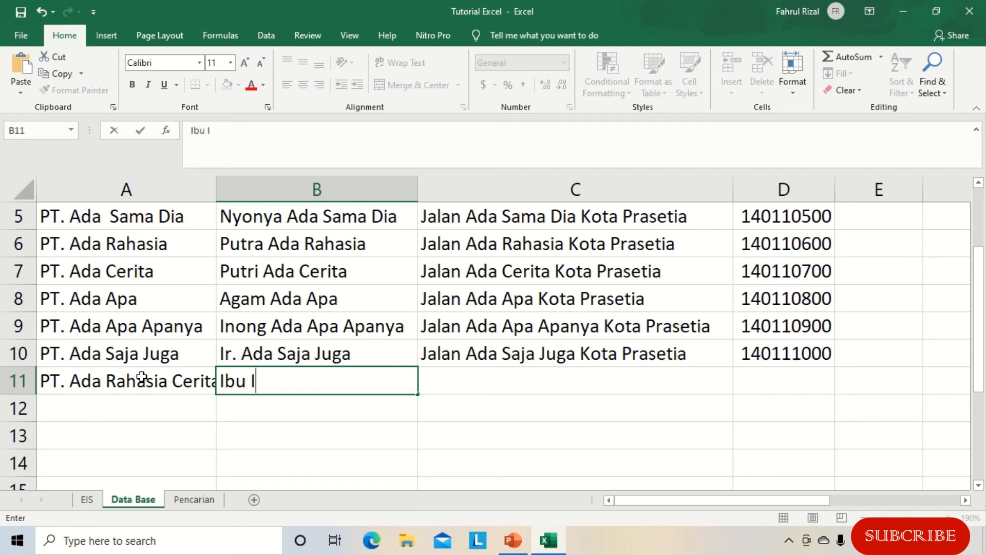
{"action": "type", "text": "tu Lagi"}
{"action": "key", "text": "Tab"}
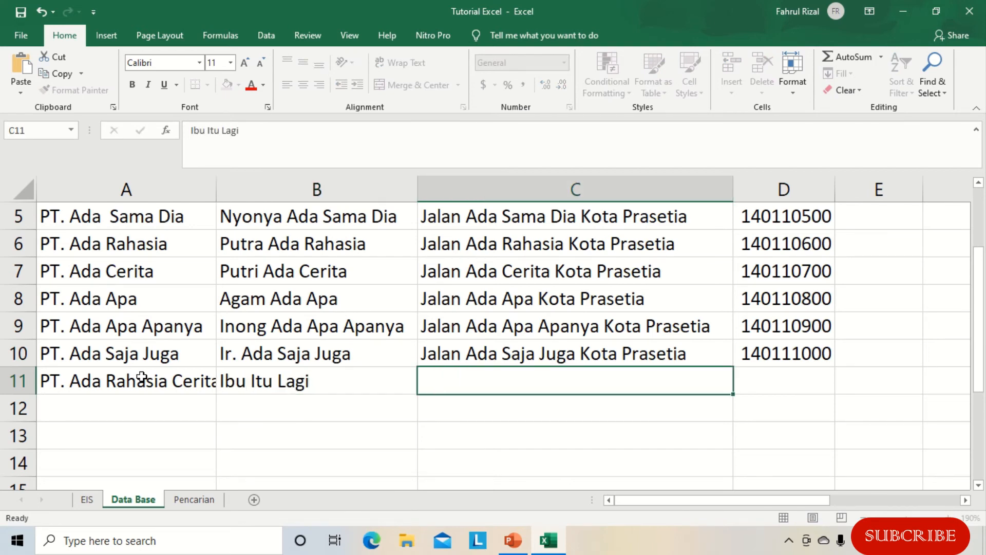
- Enter the company's address in C11, using Jalan plus the director's name, and extend the NPWP number series into D11
{"action": "type", "text": "Jalan "}
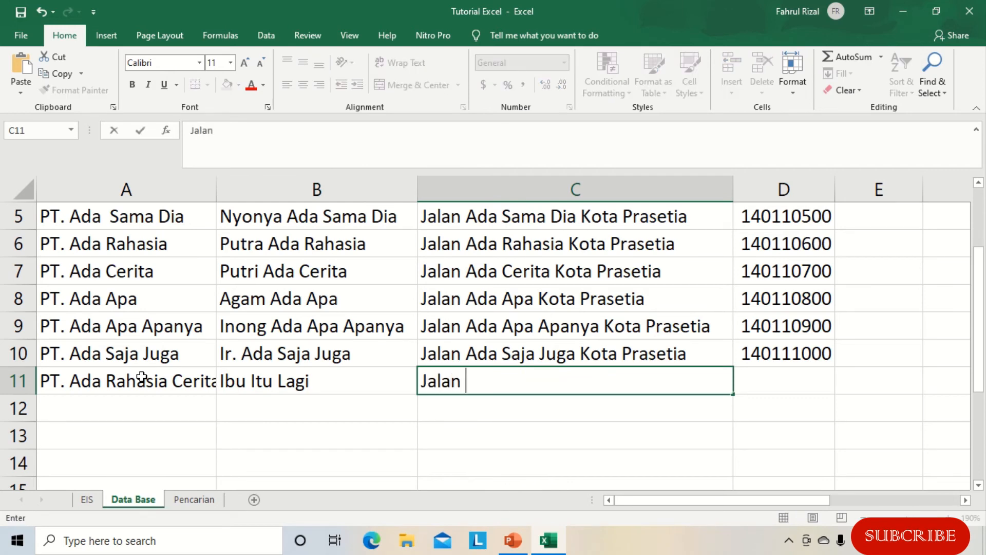
{"action": "type", "text": "Ibu Itu Lagi"}
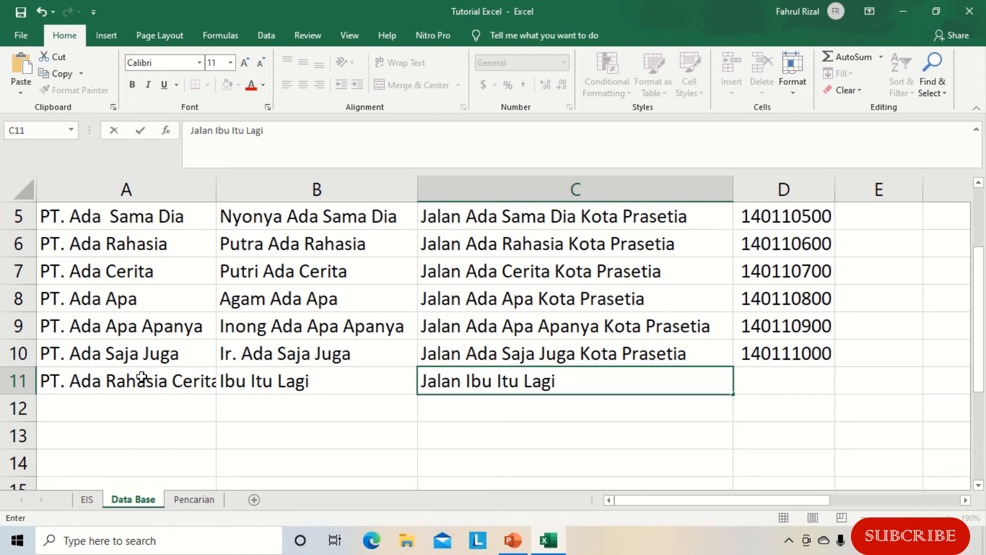
{"action": "key", "text": "Tab"}
{"action": "left_click_drag", "start_coordinate": [775, 326], "coordinate": [789, 390]}
{"action": "left_click", "coordinate": [781, 380]}
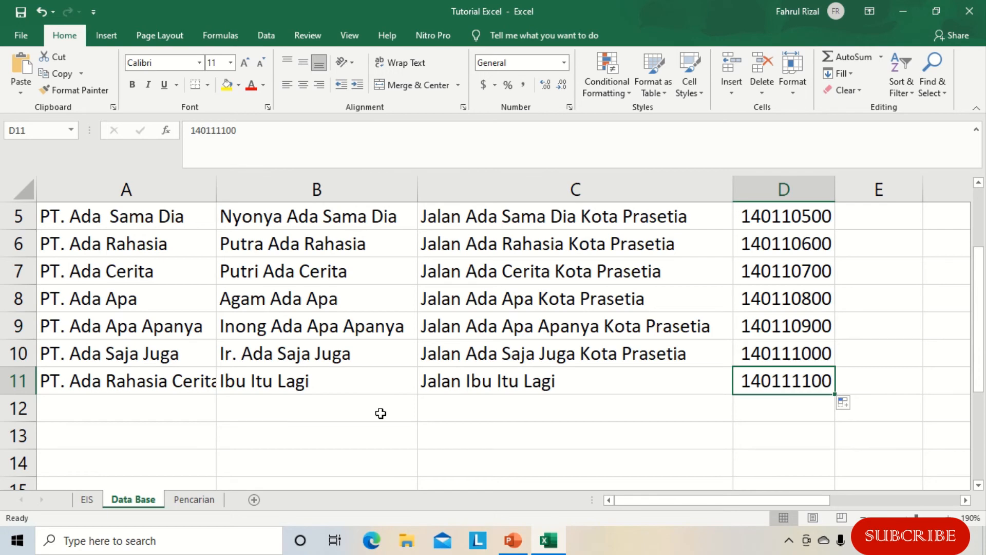
- On the Pencarian sheet, set A4 to PT. Ada Saja Juga and check the Direktur, Alamat and NPWP lookups in row 4
{"action": "left_click", "coordinate": [195, 500]}
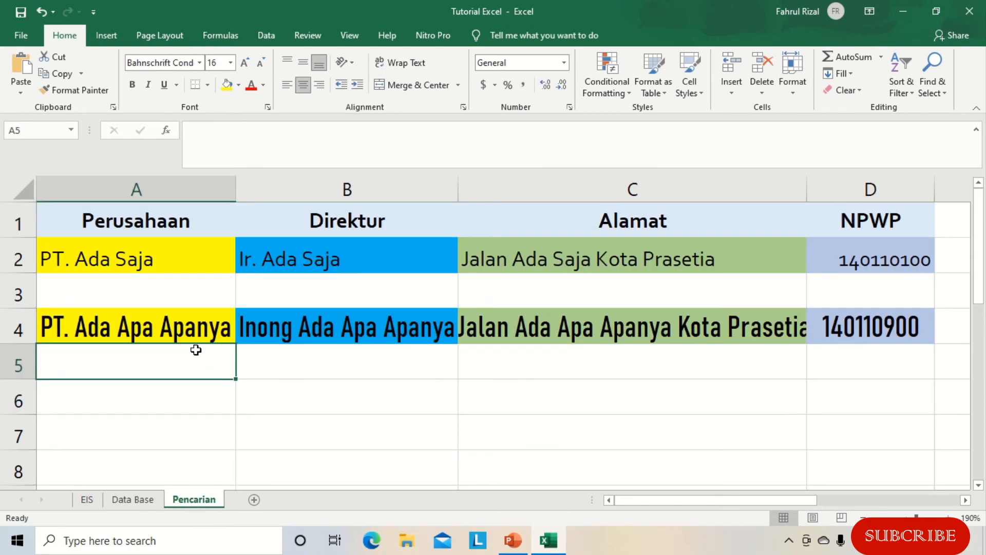
{"action": "left_click", "coordinate": [195, 333]}
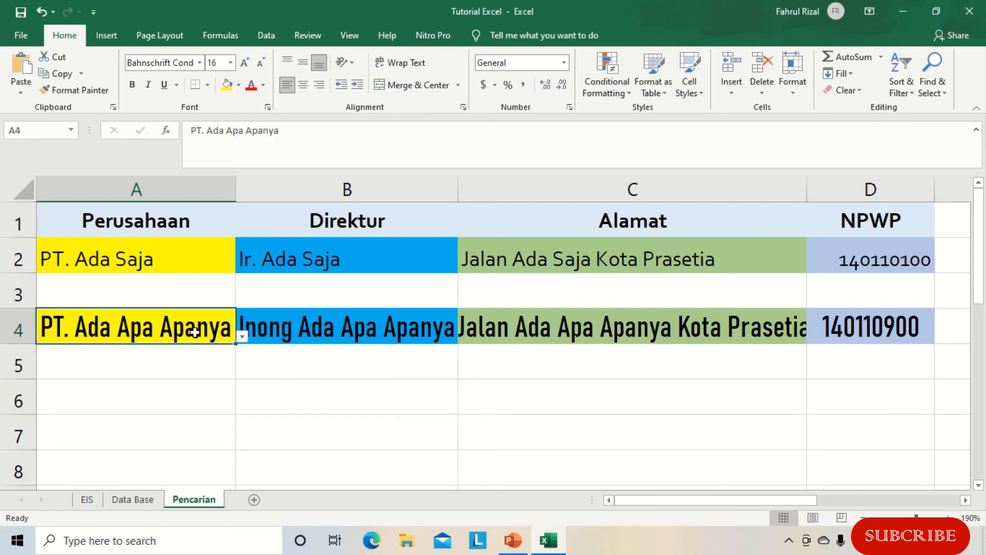
{"action": "left_click", "coordinate": [241, 337]}
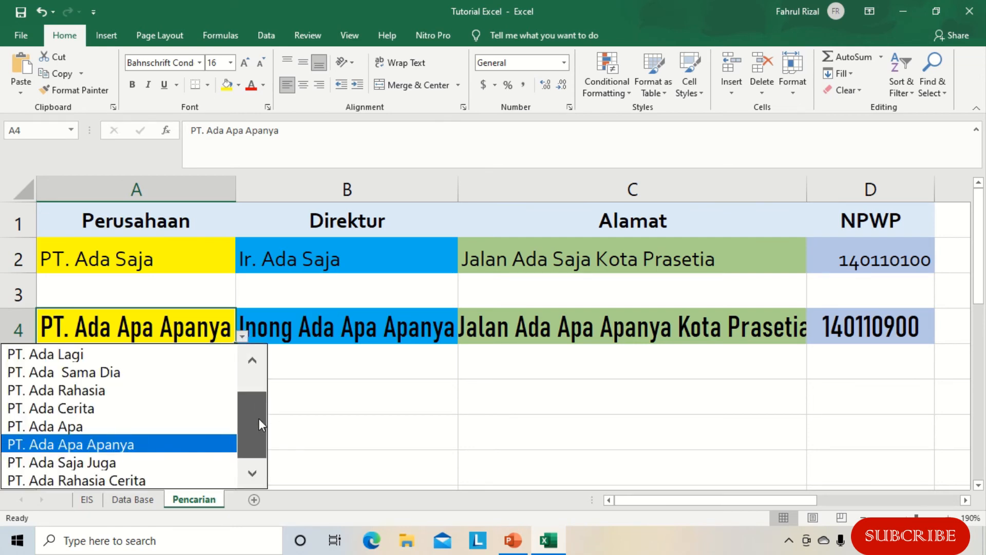
{"action": "left_click_drag", "start_coordinate": [261, 391], "coordinate": [260, 437]}
{"action": "left_click", "coordinate": [93, 464]}
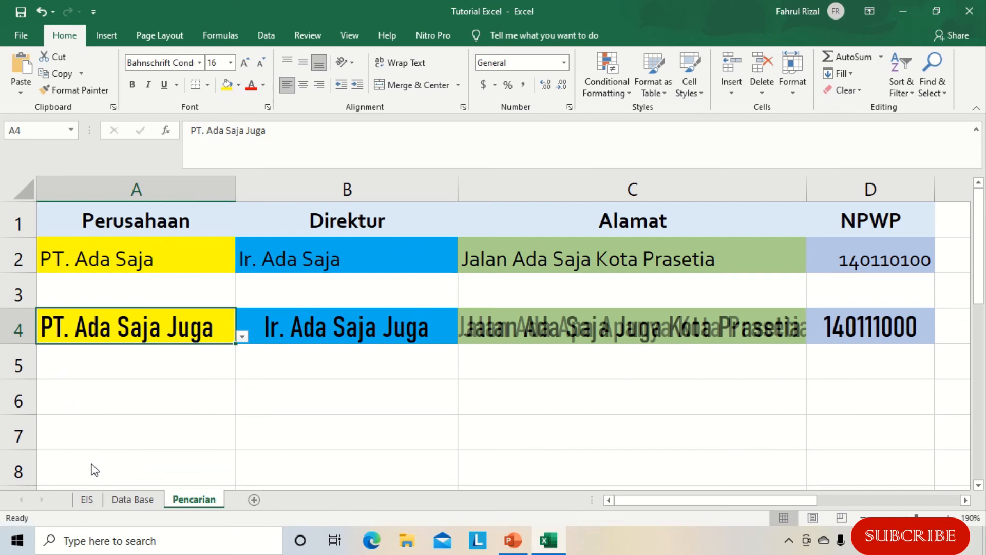
{"action": "left_click", "coordinate": [344, 396]}
{"action": "left_click", "coordinate": [386, 326]}
{"action": "left_click", "coordinate": [556, 329]}
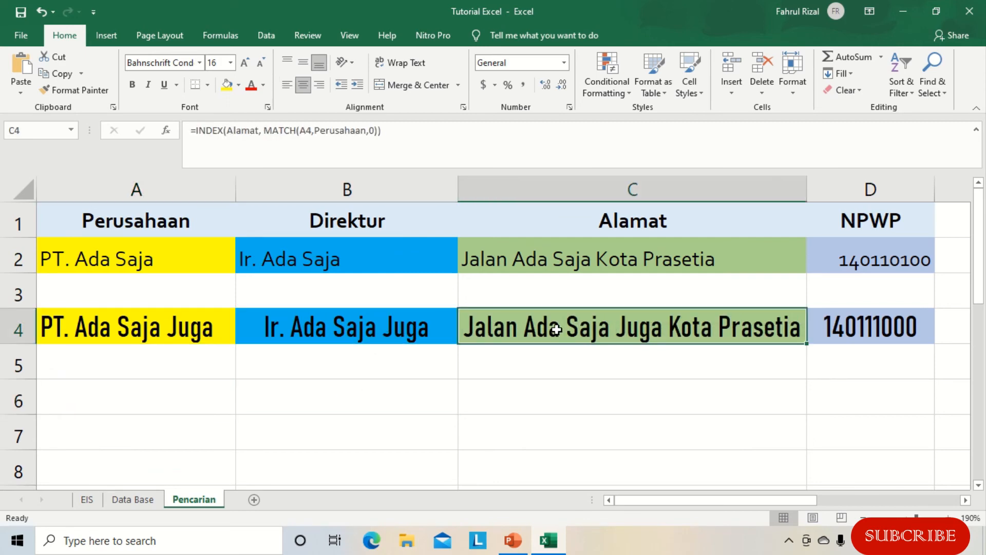
{"action": "left_click", "coordinate": [822, 323]}
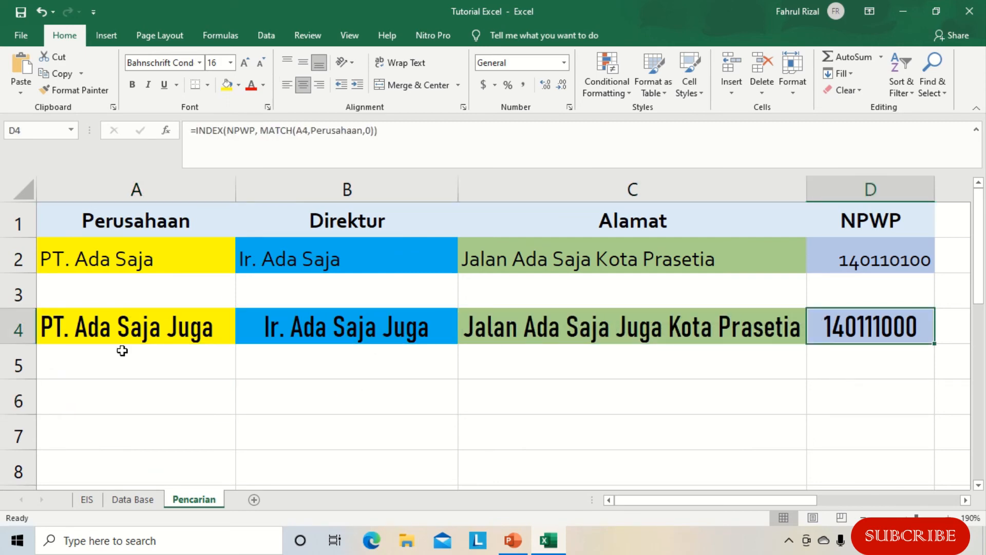
- Set the lookup in A4 to PT. Ada Rahasia Cerita and check the Direktur lookup in B4
{"action": "left_click", "coordinate": [128, 331]}
{"action": "left_click", "coordinate": [242, 337]}
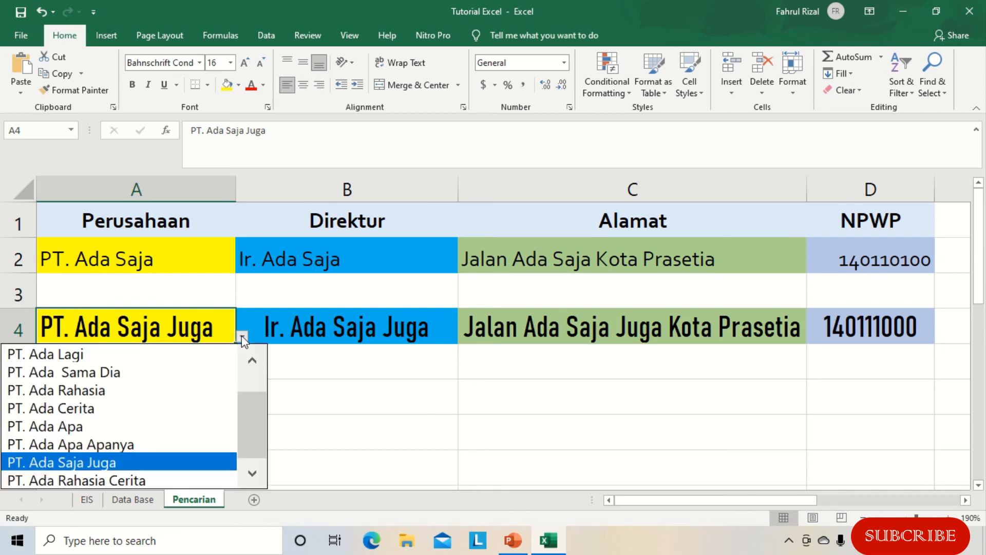
{"action": "left_click", "coordinate": [127, 480]}
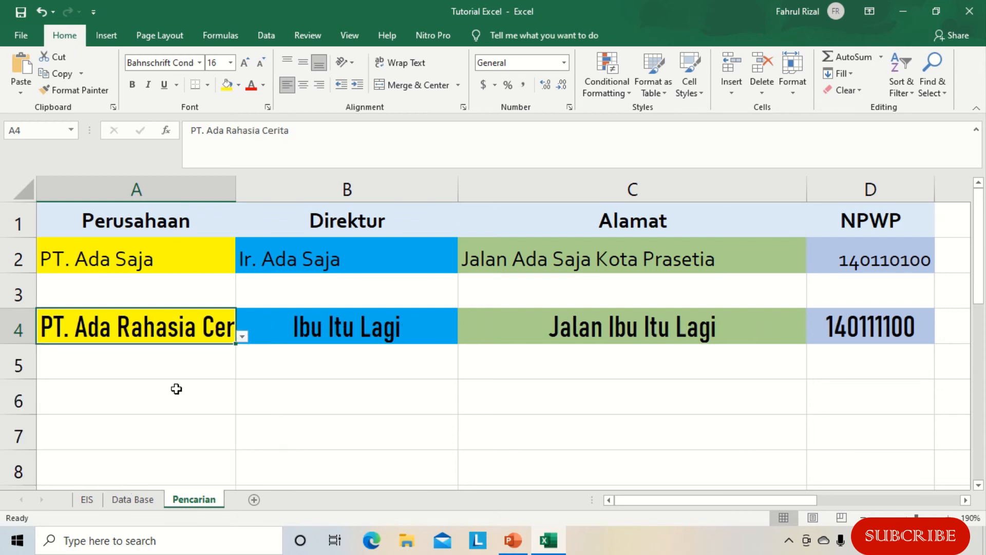
{"action": "left_click", "coordinate": [262, 377]}
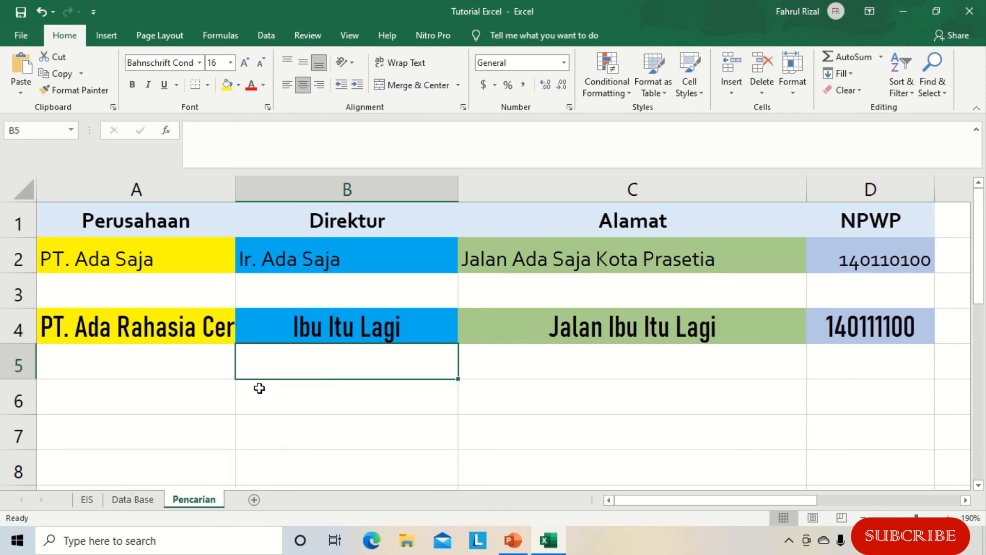
{"action": "left_click", "coordinate": [411, 323]}
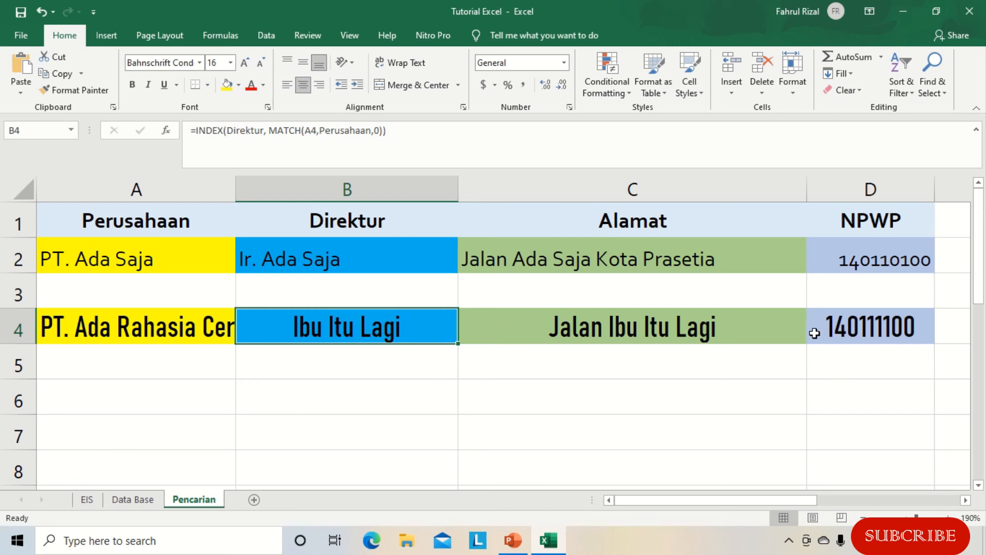
{"action": "left_click", "coordinate": [164, 330]}
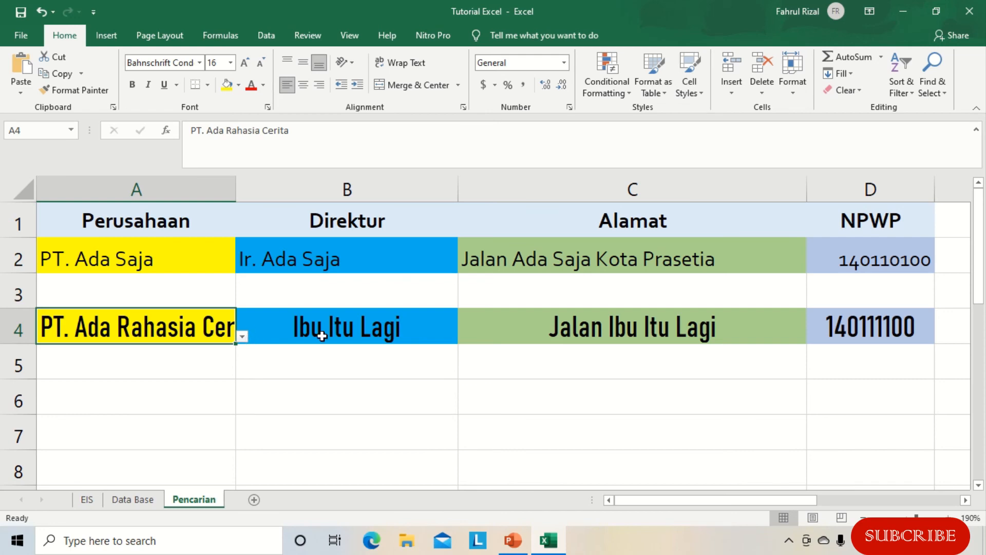
- Enter a third new company, PT. Input Coba Coab, in cell A12 of the Data Base sheet
{"action": "left_click", "coordinate": [140, 503]}
{"action": "left_click", "coordinate": [119, 413]}
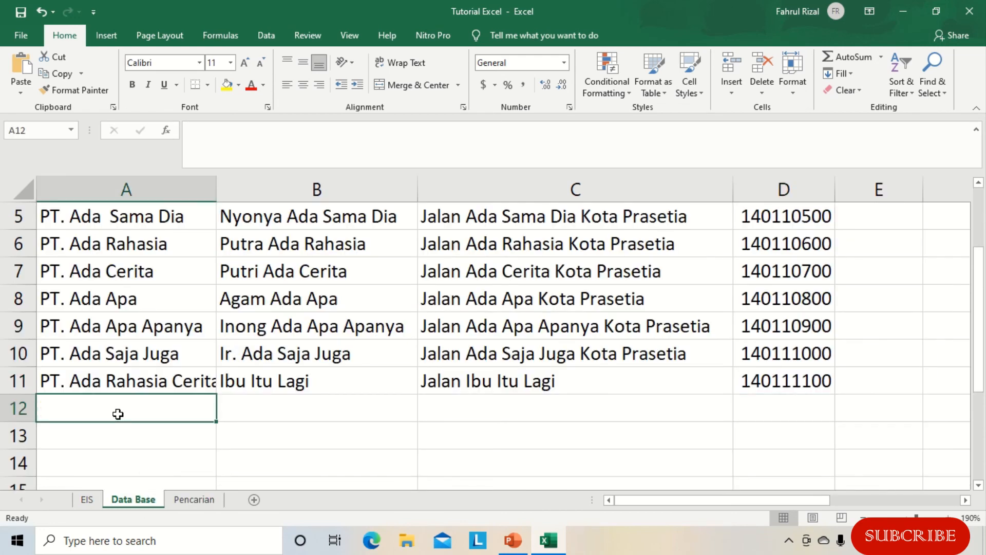
{"action": "type", "text": "Pt"}
{"action": "key", "text": "BackSpace"}
{"action": "type", "text": "T"}
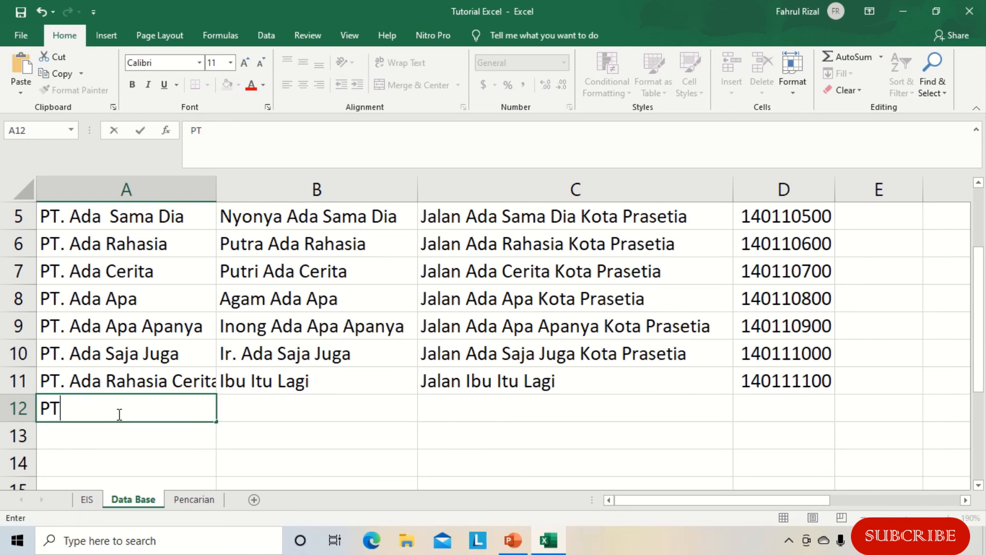
{"action": "type", "text": ". Input Coa"}
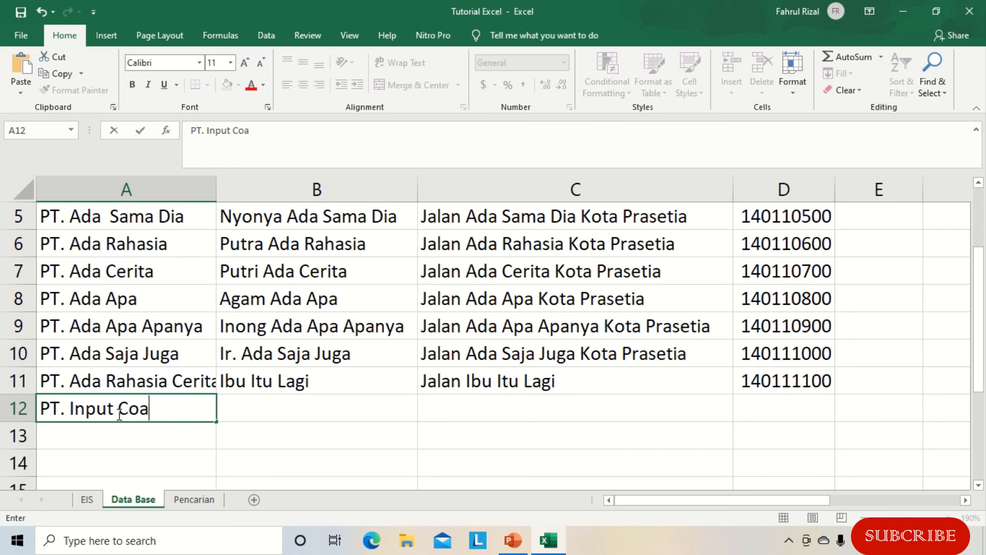
{"action": "key", "text": "BackSpace"}
{"action": "type", "text": "ba Coab"}
{"action": "key", "text": "Tab"}
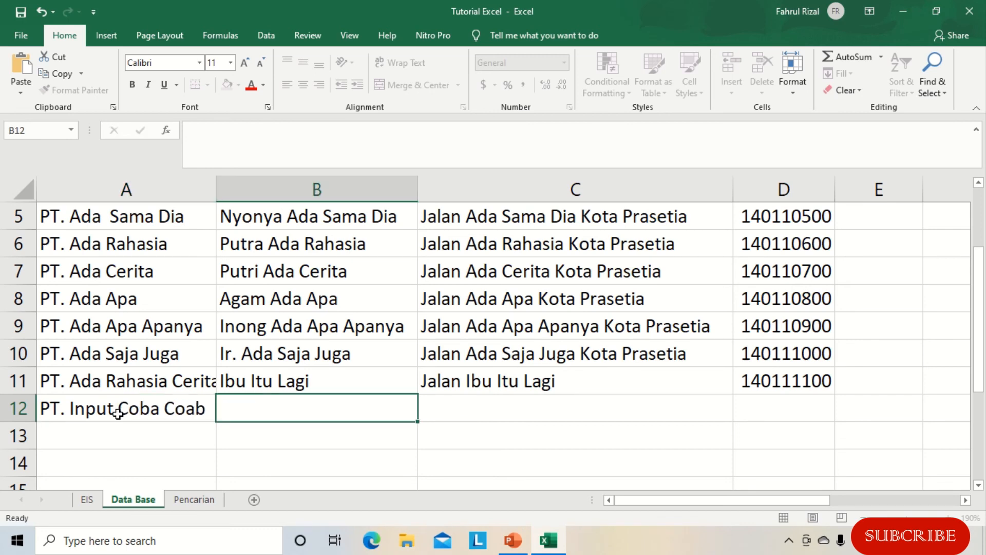
- Correct the spelling of the company name in A12 to PT. Input Coba Coba
{"action": "left_click", "coordinate": [119, 414]}
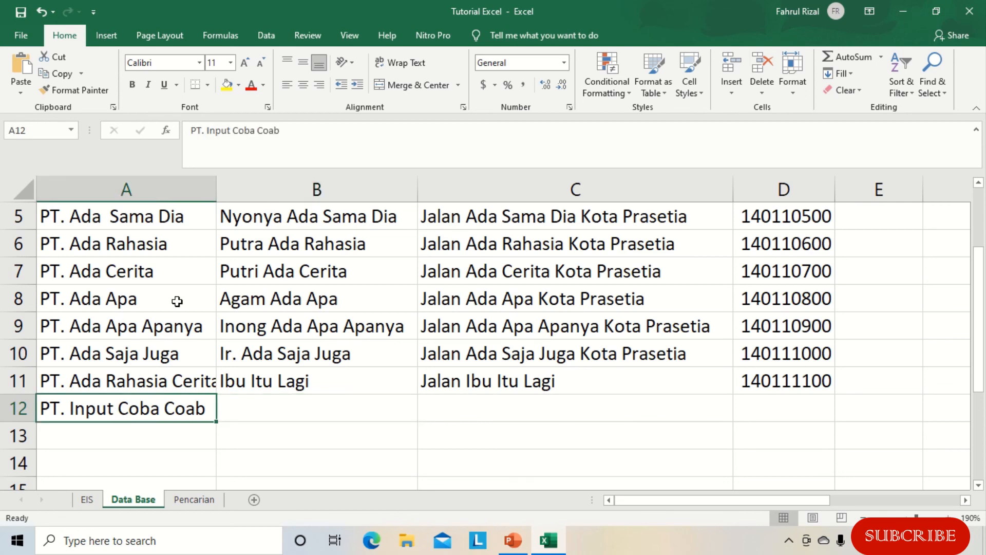
{"action": "left_click", "coordinate": [297, 137]}
{"action": "key", "text": "BackSpace"}
{"action": "key", "text": "BackSpace"}
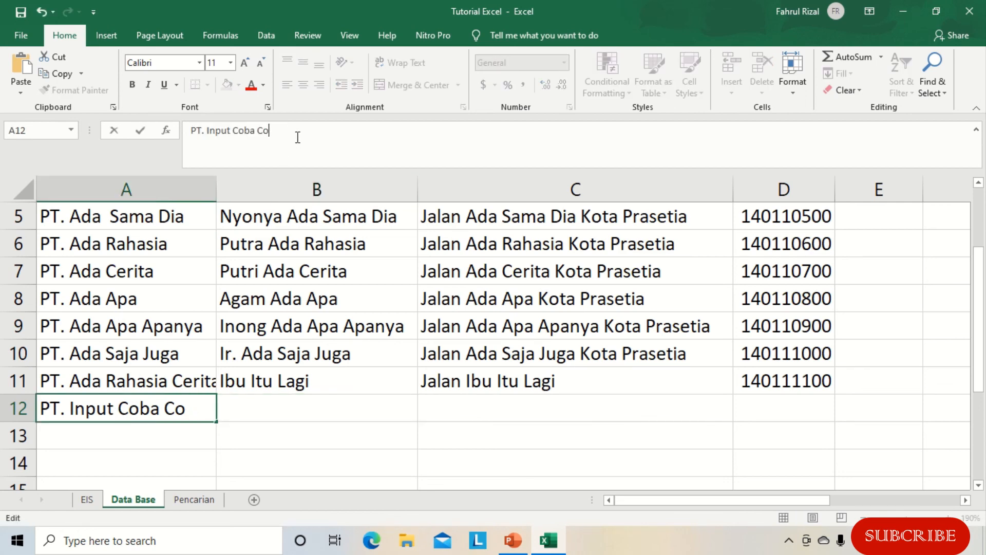
{"action": "type", "text": "ba"}
{"action": "key", "text": "Tab"}
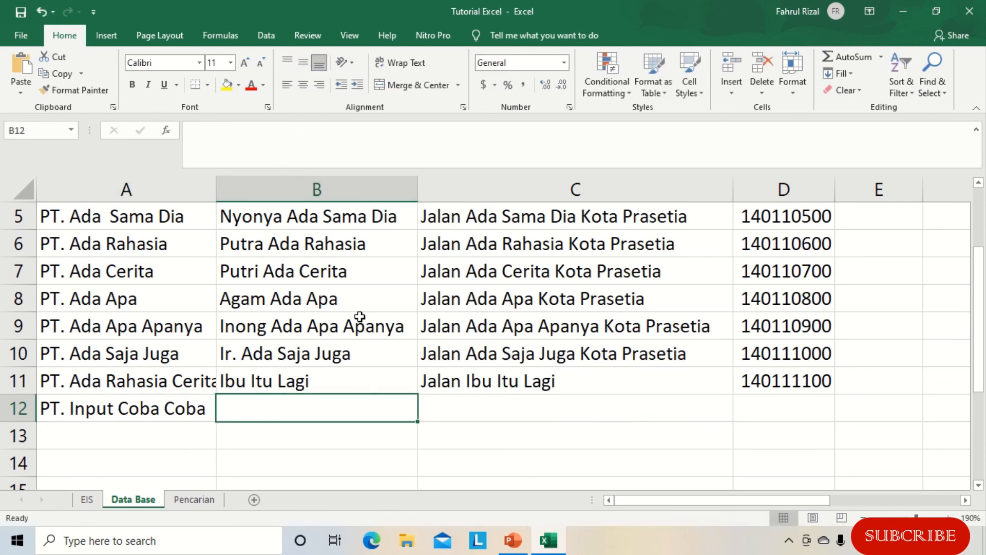
- Enter the director's name for PT. Input Coba Coba in cell B12, using the prefix Dir
{"action": "type", "text": "Di"}
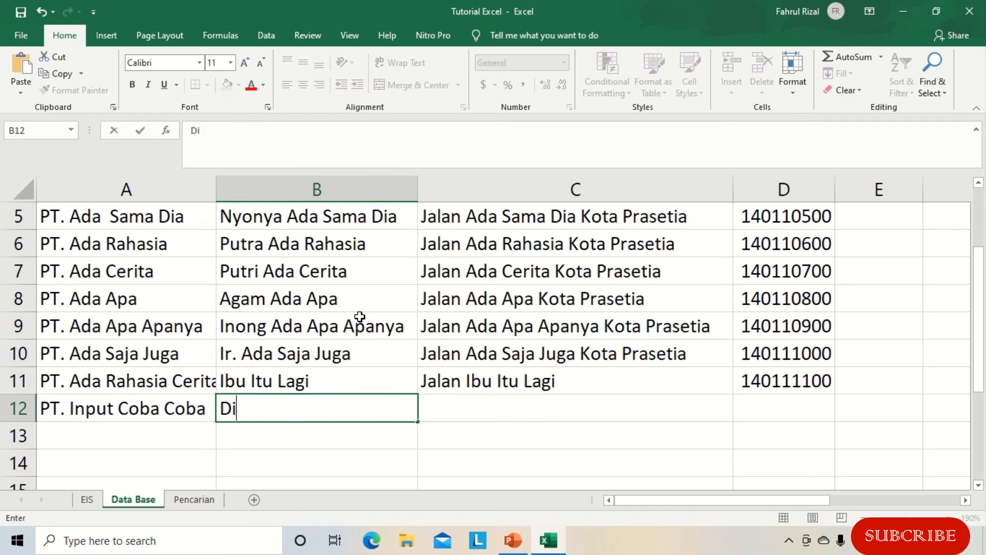
{"action": "type", "text": "r Coba   Coba Cob"}
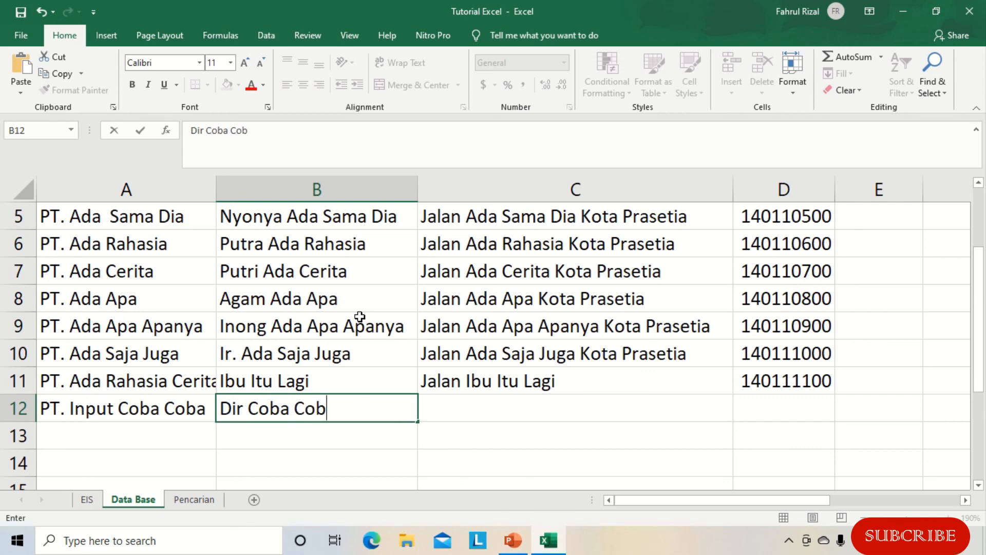
{"action": "key", "text": "Tab"}
- Enter the street address for PT. Input Coba Coba in cell C12 and extend the NPWP series from D10:D11 into D12
{"action": "type", "text": "Jalan Co"}
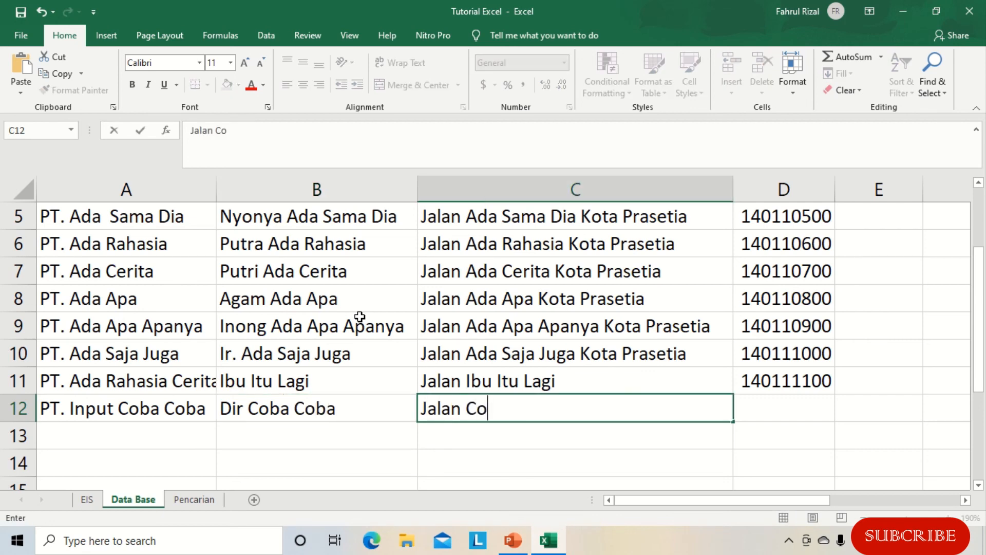
{"action": "type", "text": "ba Co"}
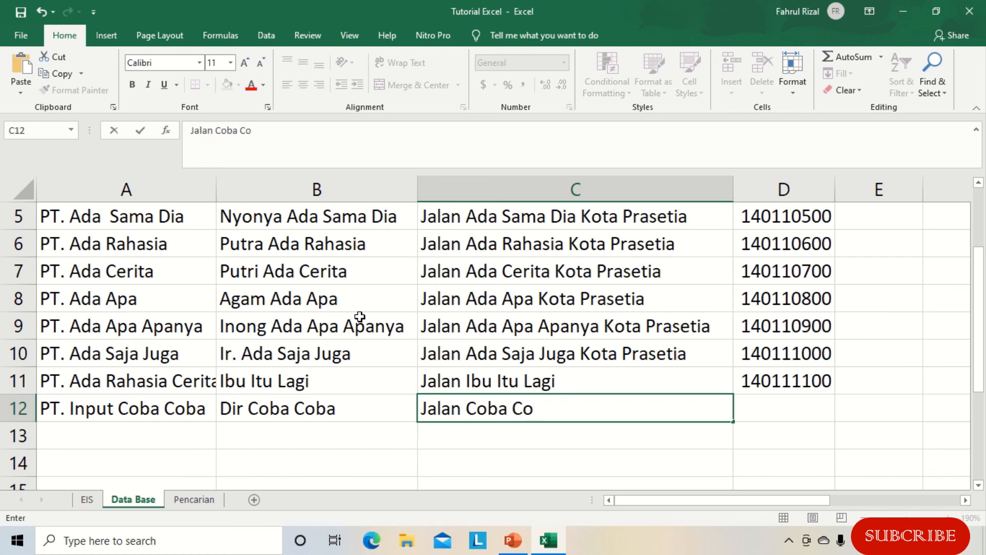
{"action": "type", "text": "ba"}
{"action": "key", "text": "Tab"}
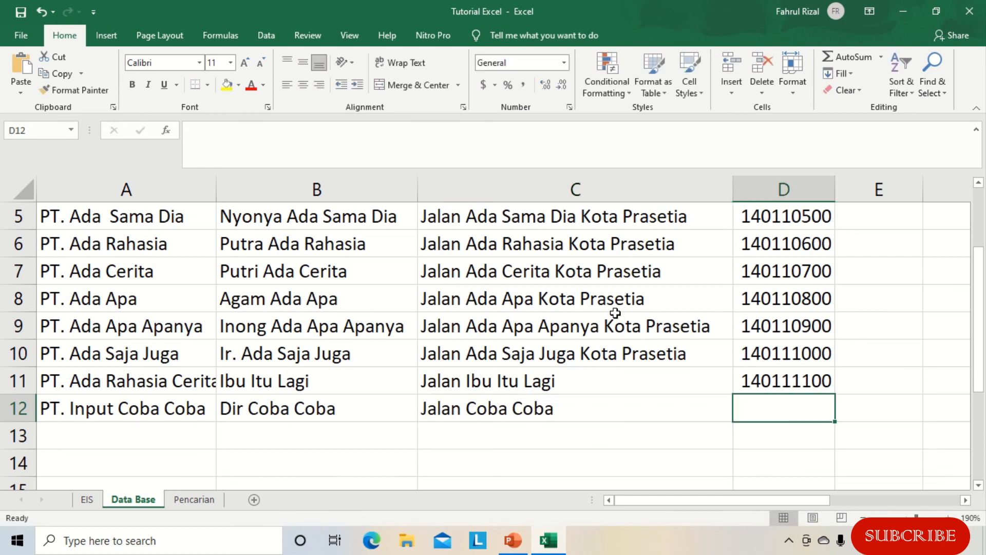
{"action": "left_click_drag", "start_coordinate": [766, 349], "coordinate": [761, 379]}
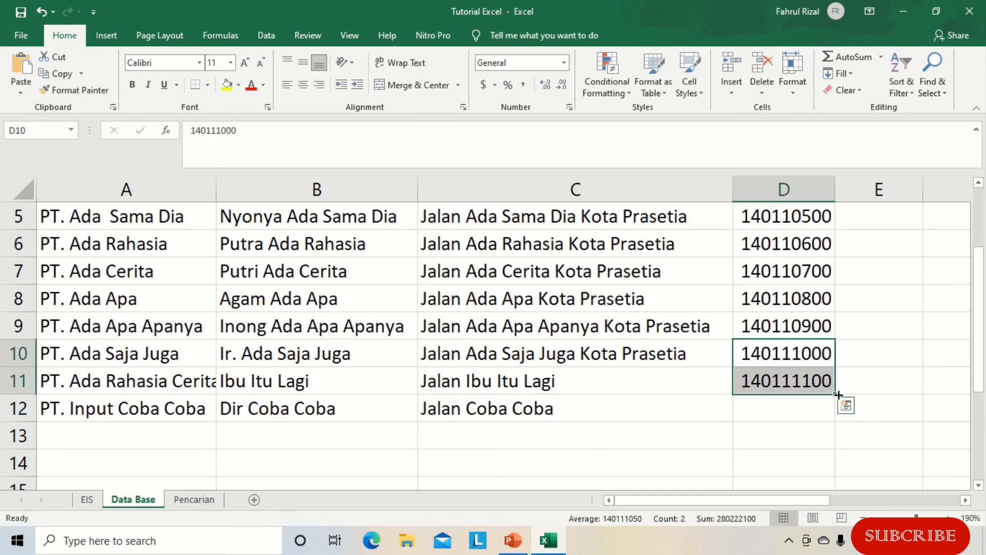
{"action": "left_click_drag", "start_coordinate": [835, 395], "coordinate": [835, 411]}
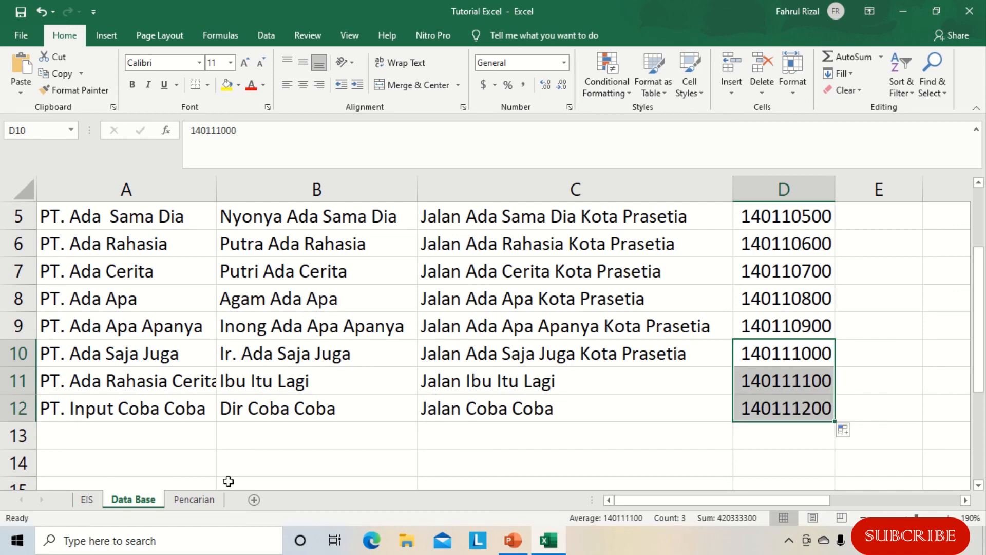
- Set the company lookup in cell A4 of the Pencarian sheet to PT. Input Coba Coba
{"action": "left_click", "coordinate": [203, 501]}
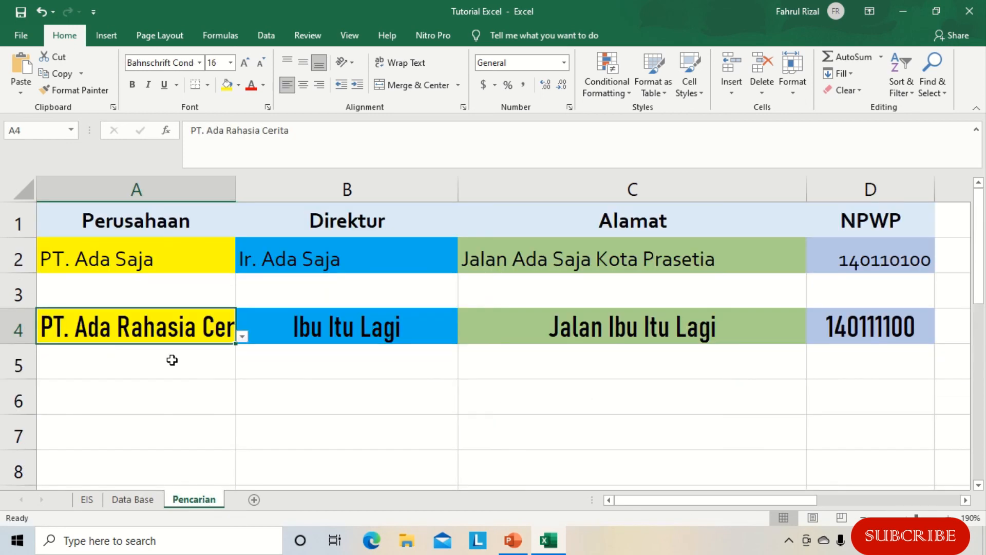
{"action": "left_click", "coordinate": [242, 336]}
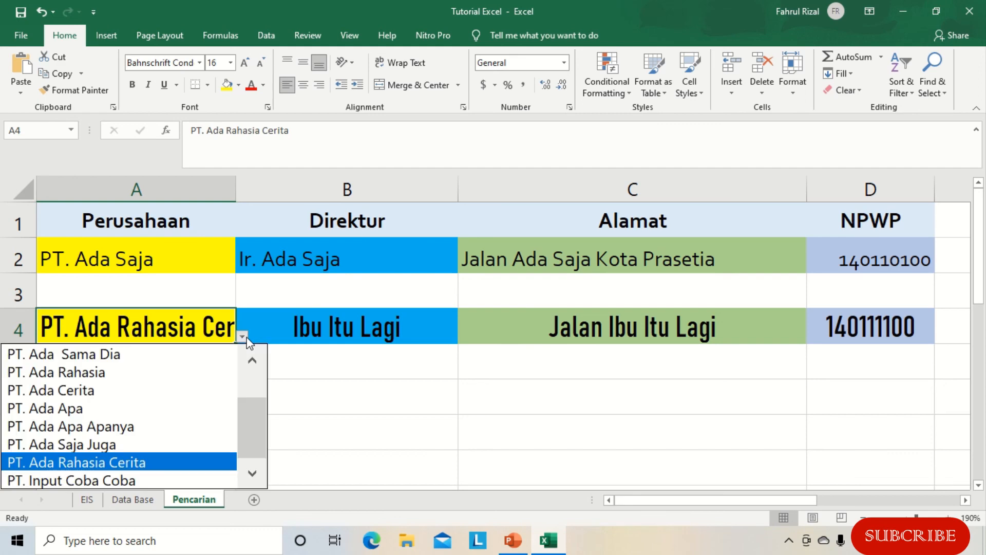
{"action": "left_click", "coordinate": [157, 478]}
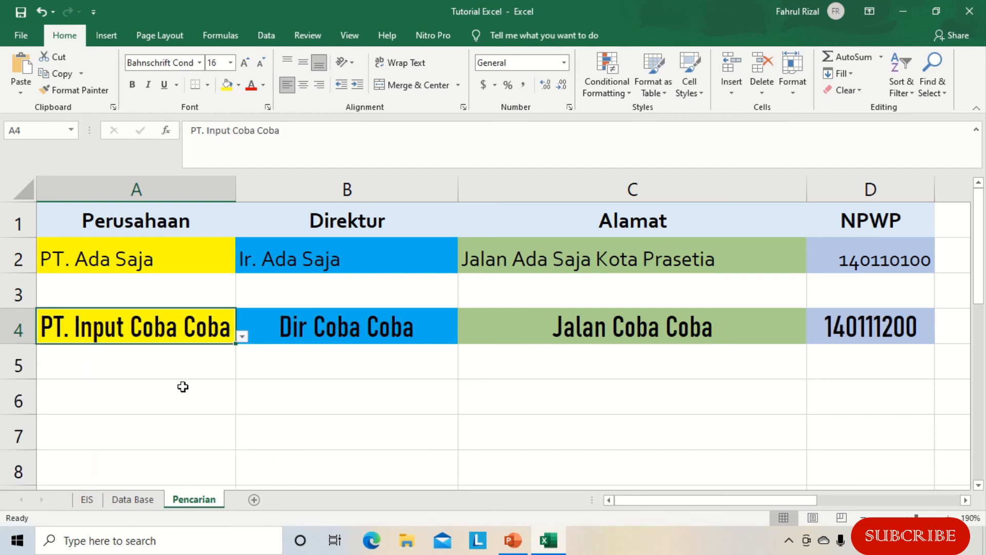
- Set the company lookup in cell A2 of the Pencarian sheet to PT. Input Coba Coba as well
{"action": "left_click", "coordinate": [181, 260]}
{"action": "left_click", "coordinate": [242, 265]}
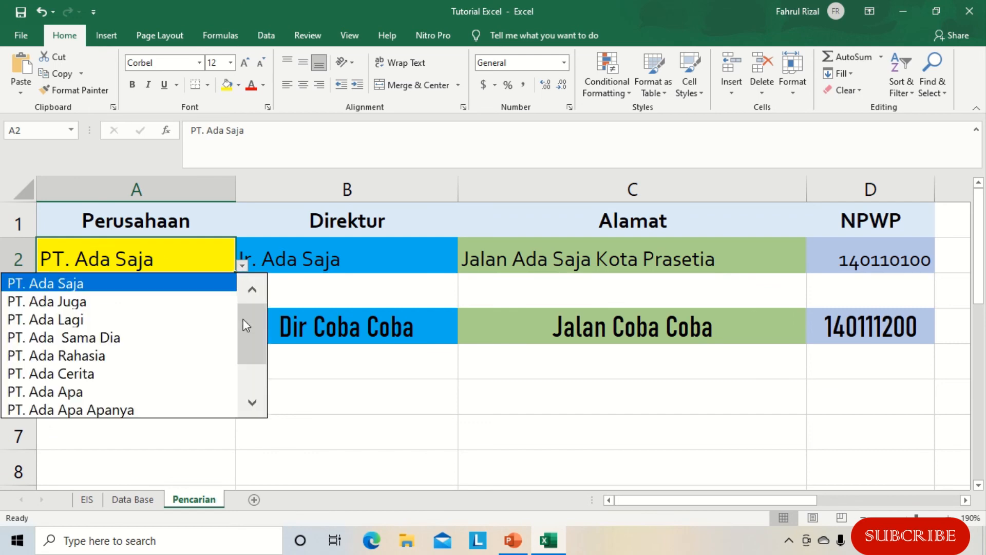
{"action": "left_click_drag", "start_coordinate": [251, 343], "coordinate": [244, 406]}
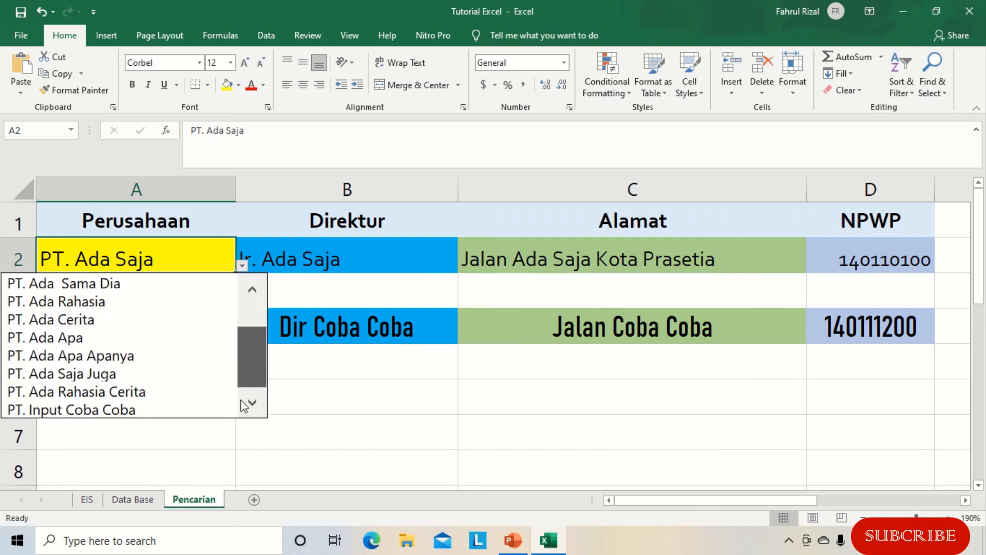
{"action": "left_click", "coordinate": [149, 411]}
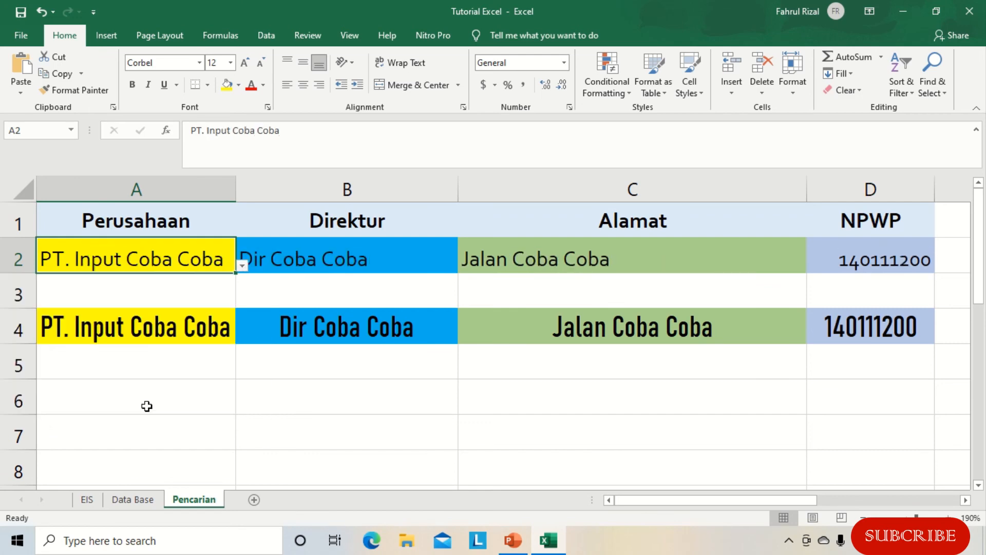
{"action": "left_click", "coordinate": [362, 383]}
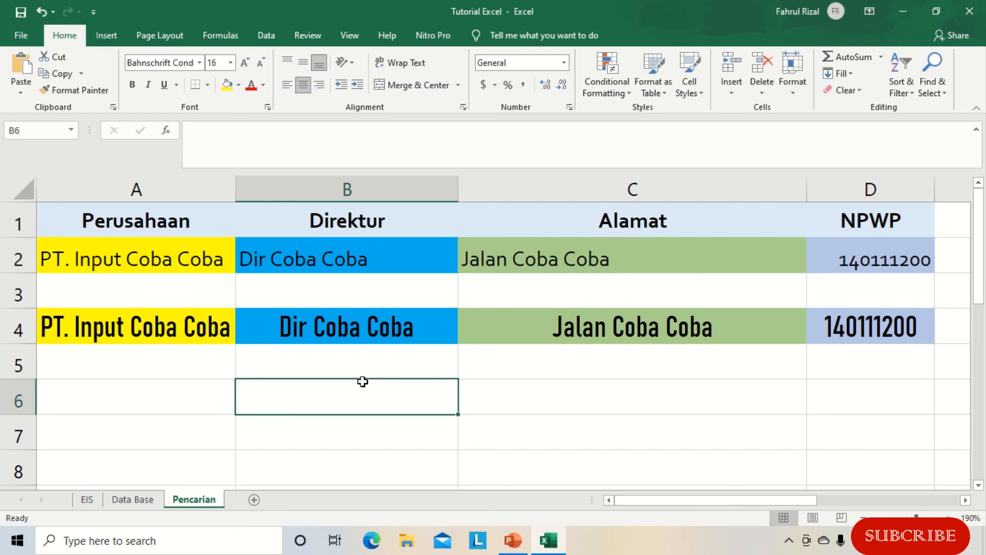